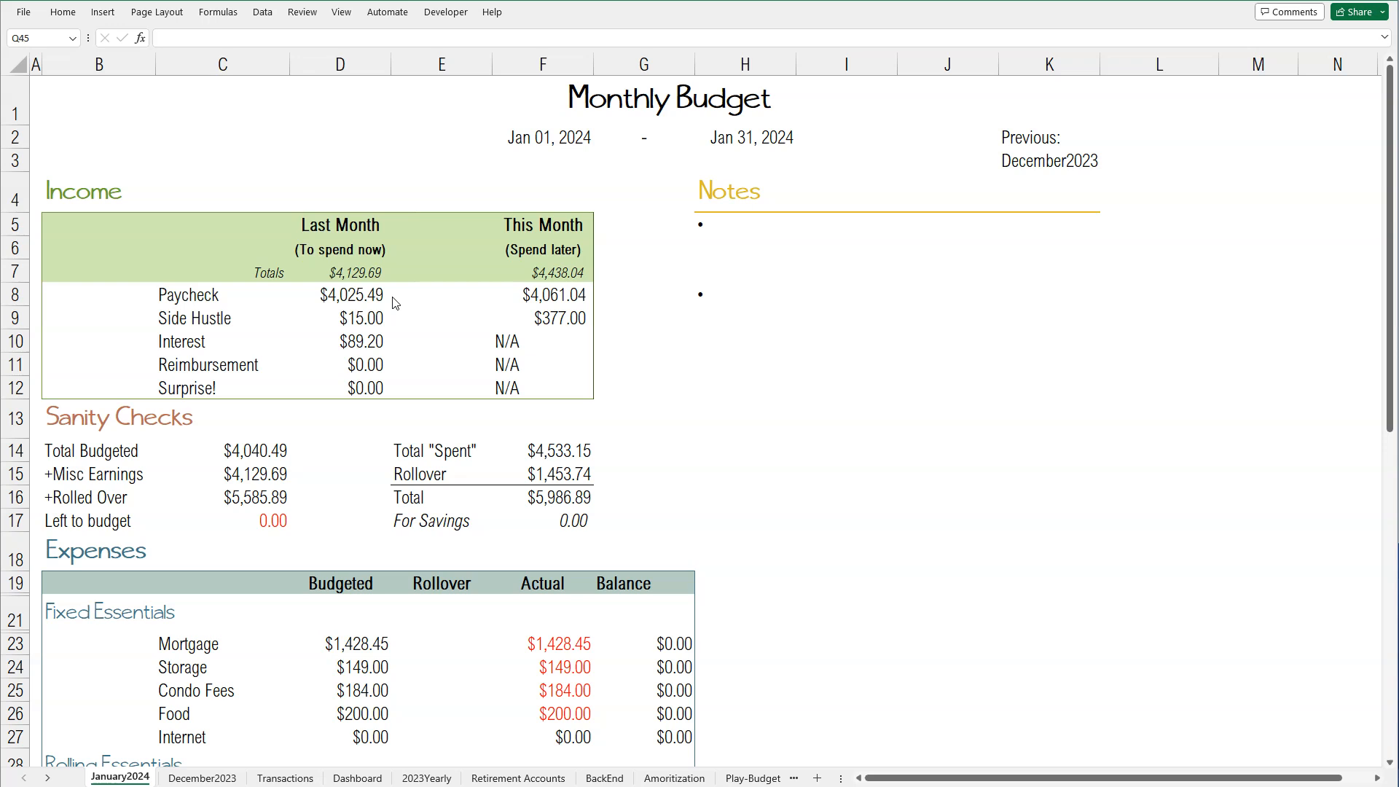
# Step: Review the budgeted and actual amounts of the Fixed Essentials expenses in the January2024 budget, from Mortgage through Internet
pyautogui.click(381, 325)
pyautogui.scroll(-3, 353, 327)
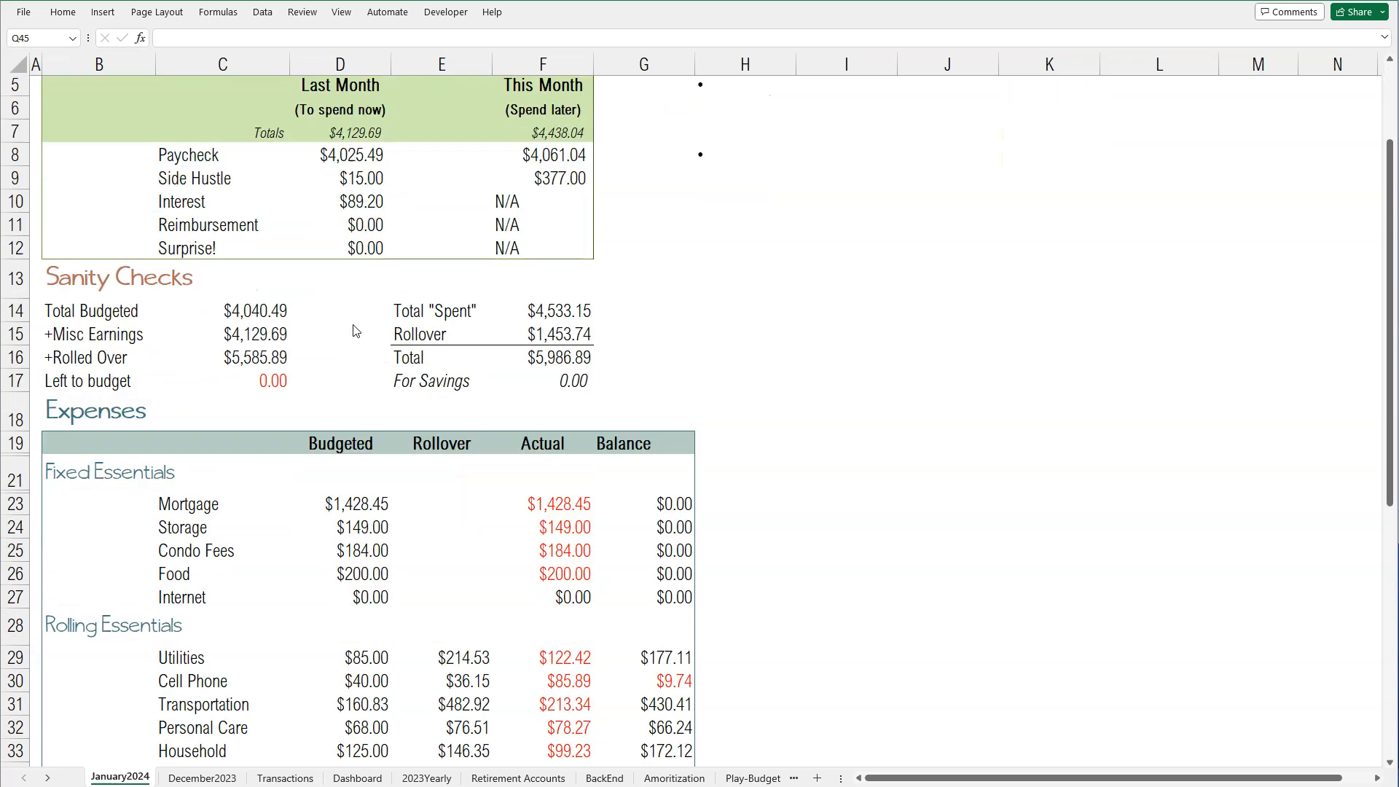
pyautogui.scroll(-2, 355, 330)
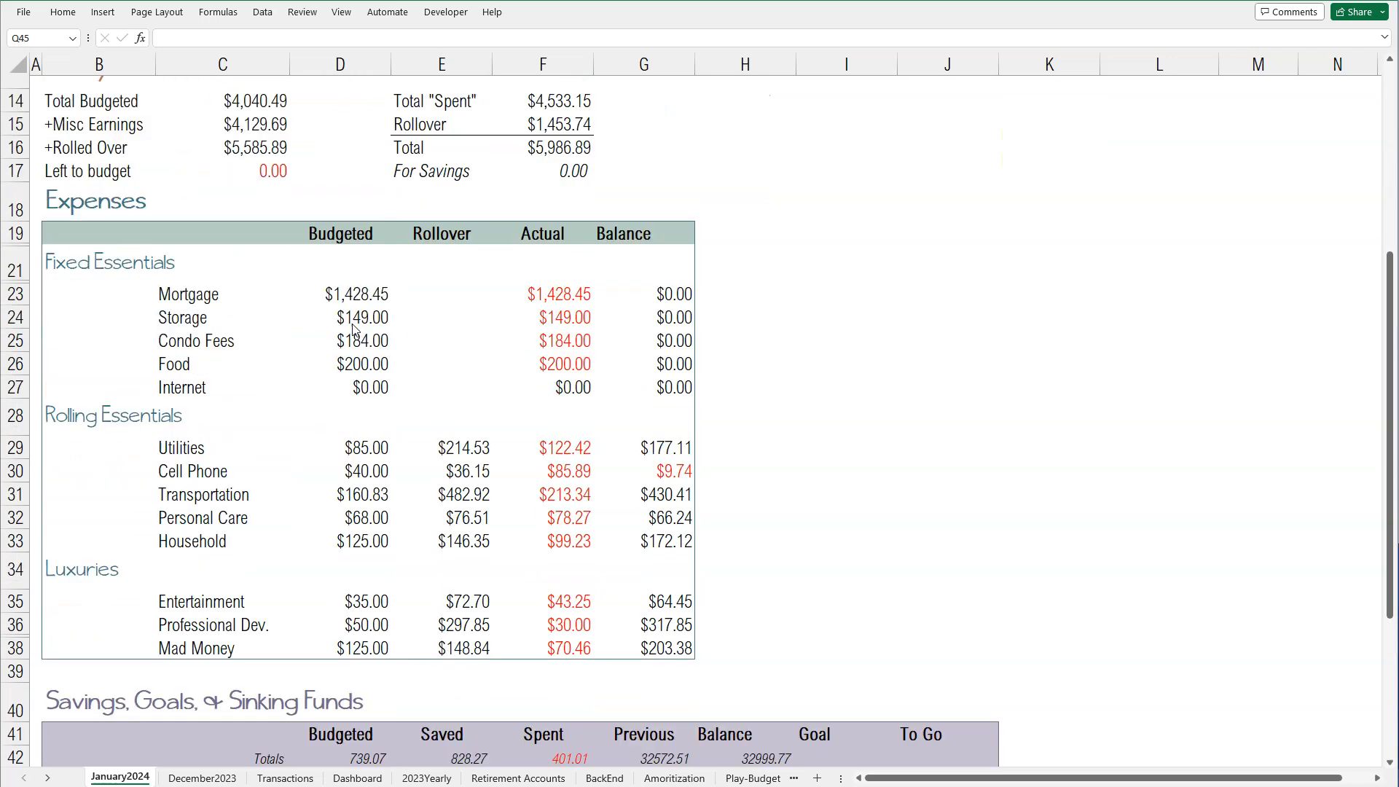
pyautogui.scroll(-2, 353, 329)
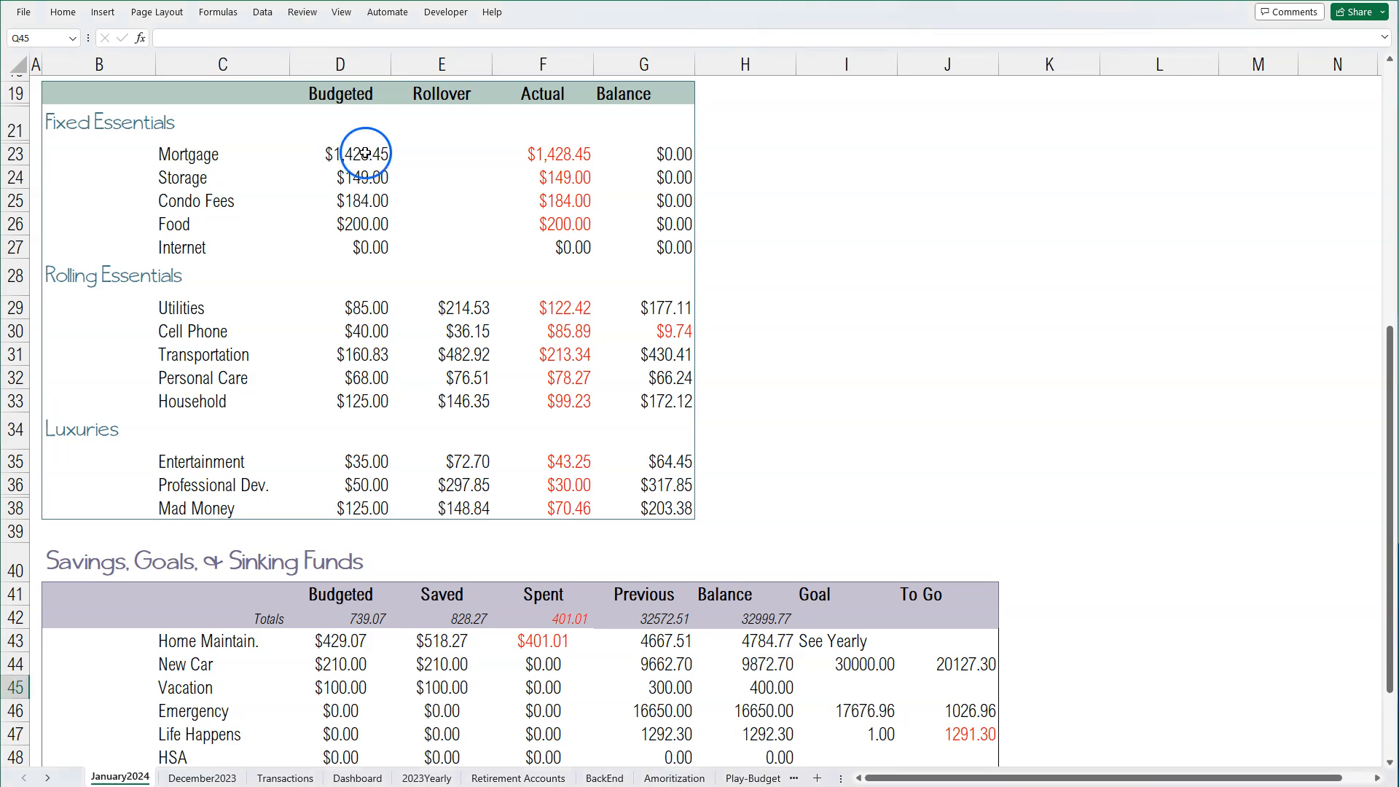
pyautogui.click(360, 151)
pyautogui.press('Down')
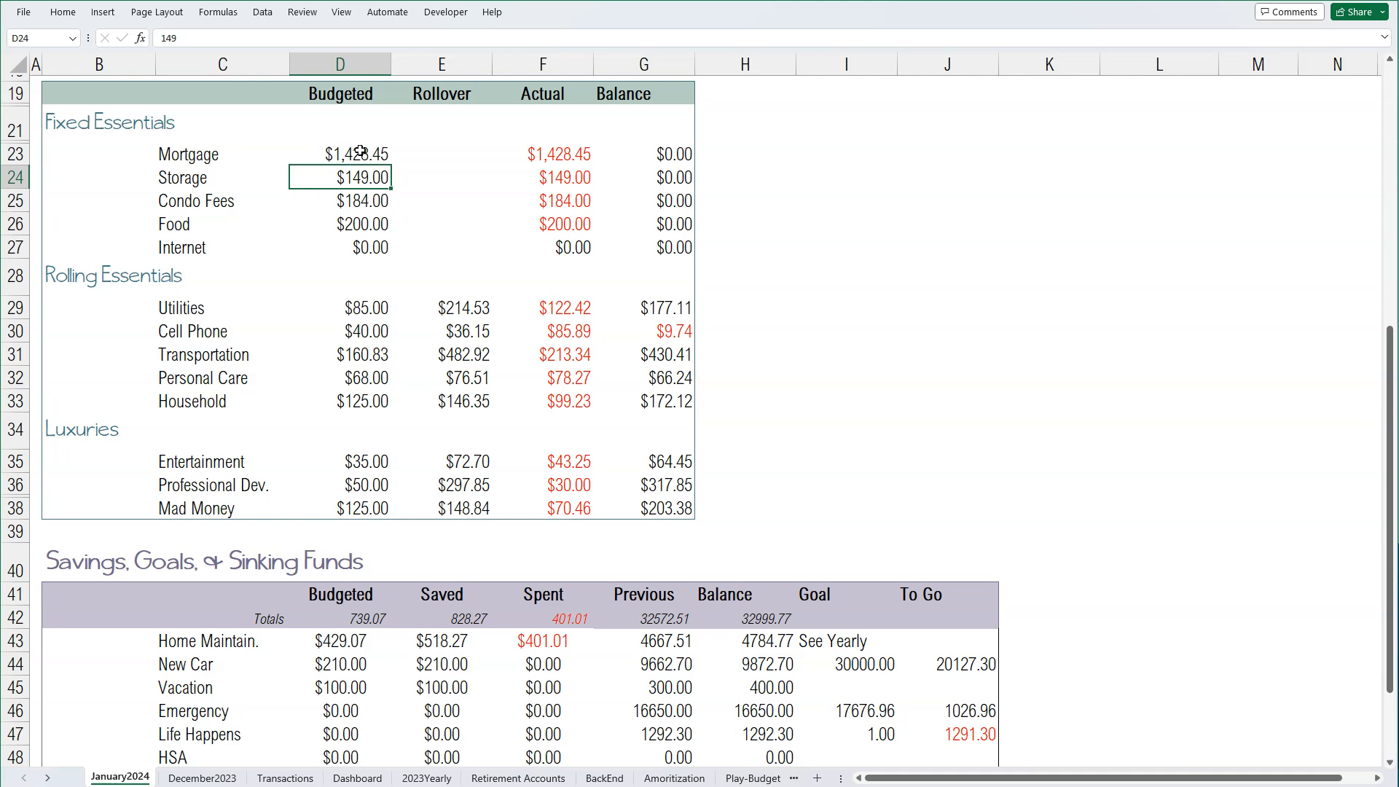
pyautogui.press('Right')
pyautogui.press('Right')
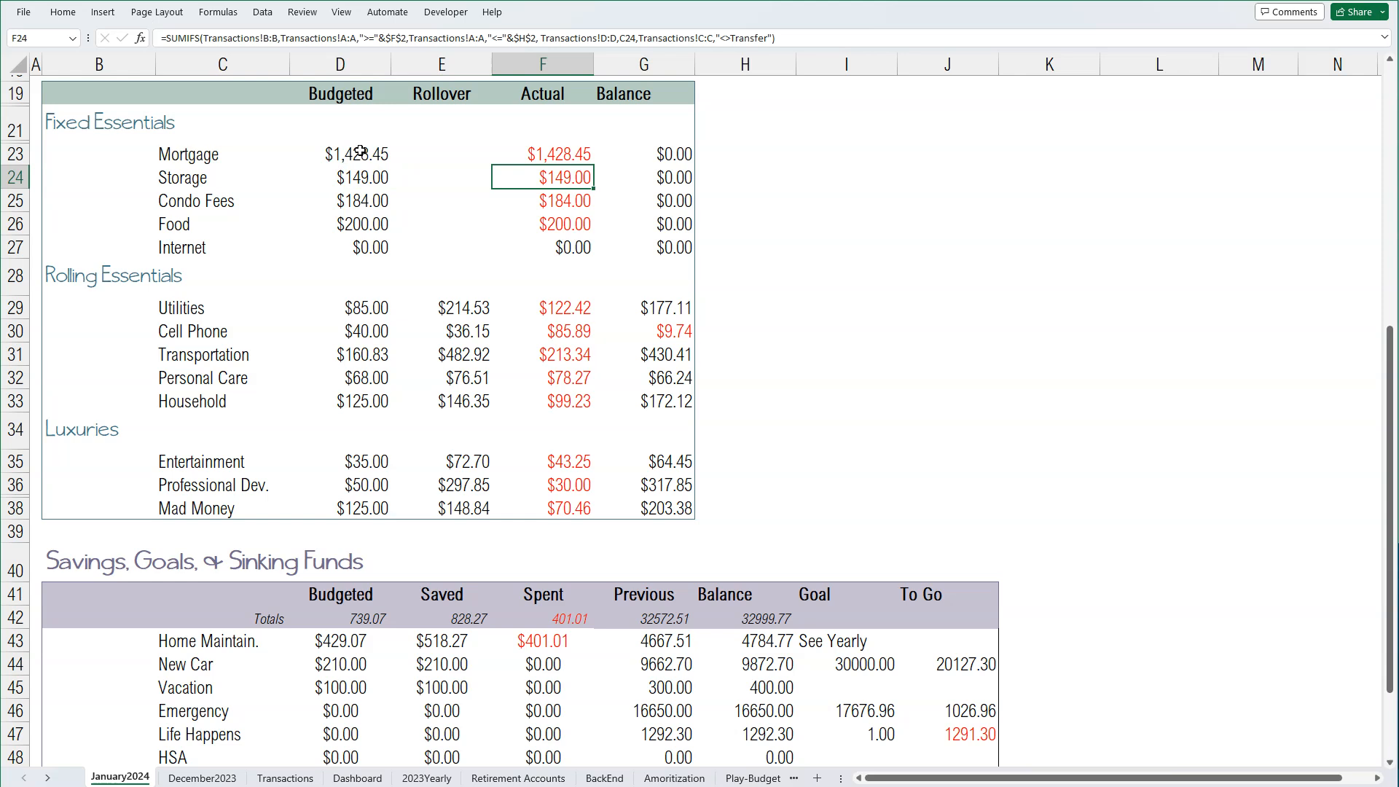
pyautogui.press('Down')
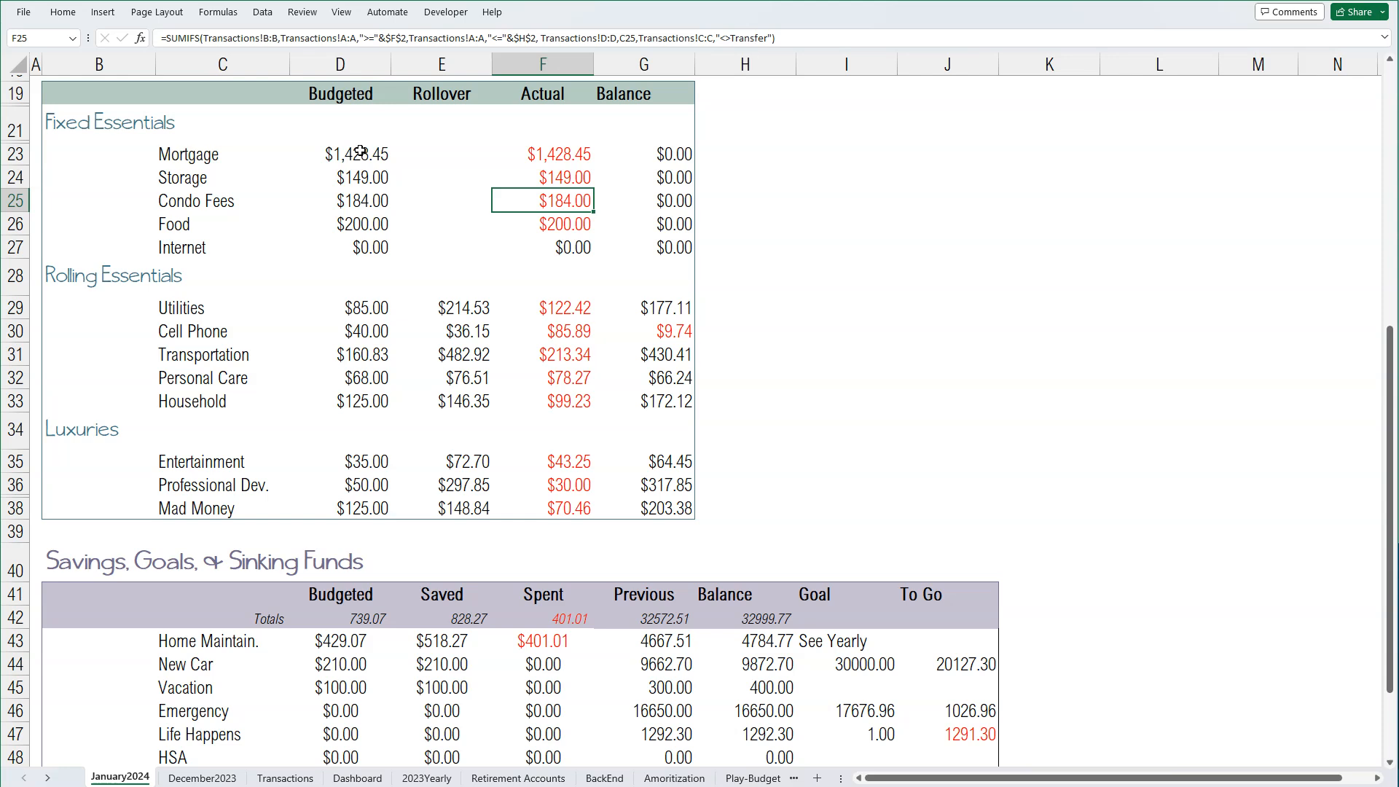
pyautogui.press('Down')
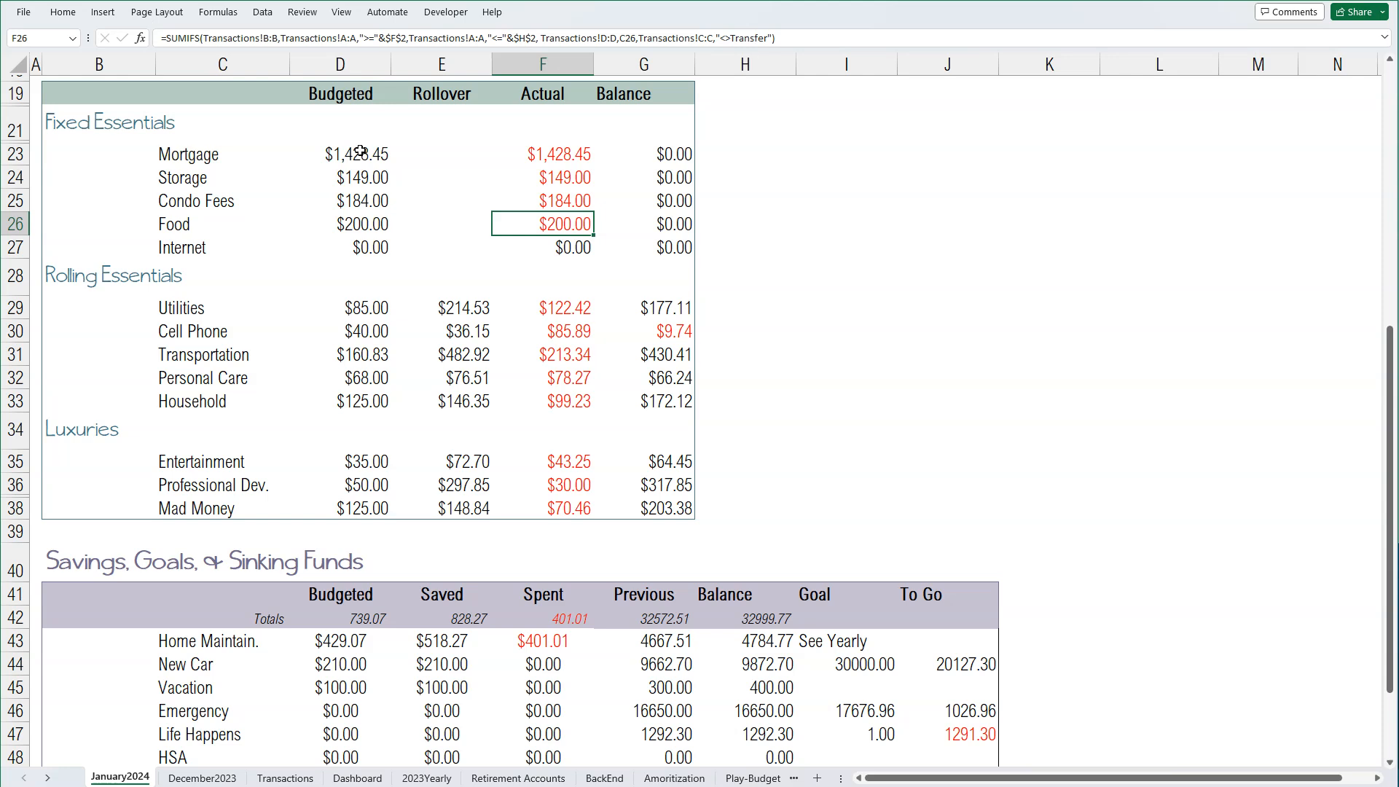
pyautogui.press('Down')
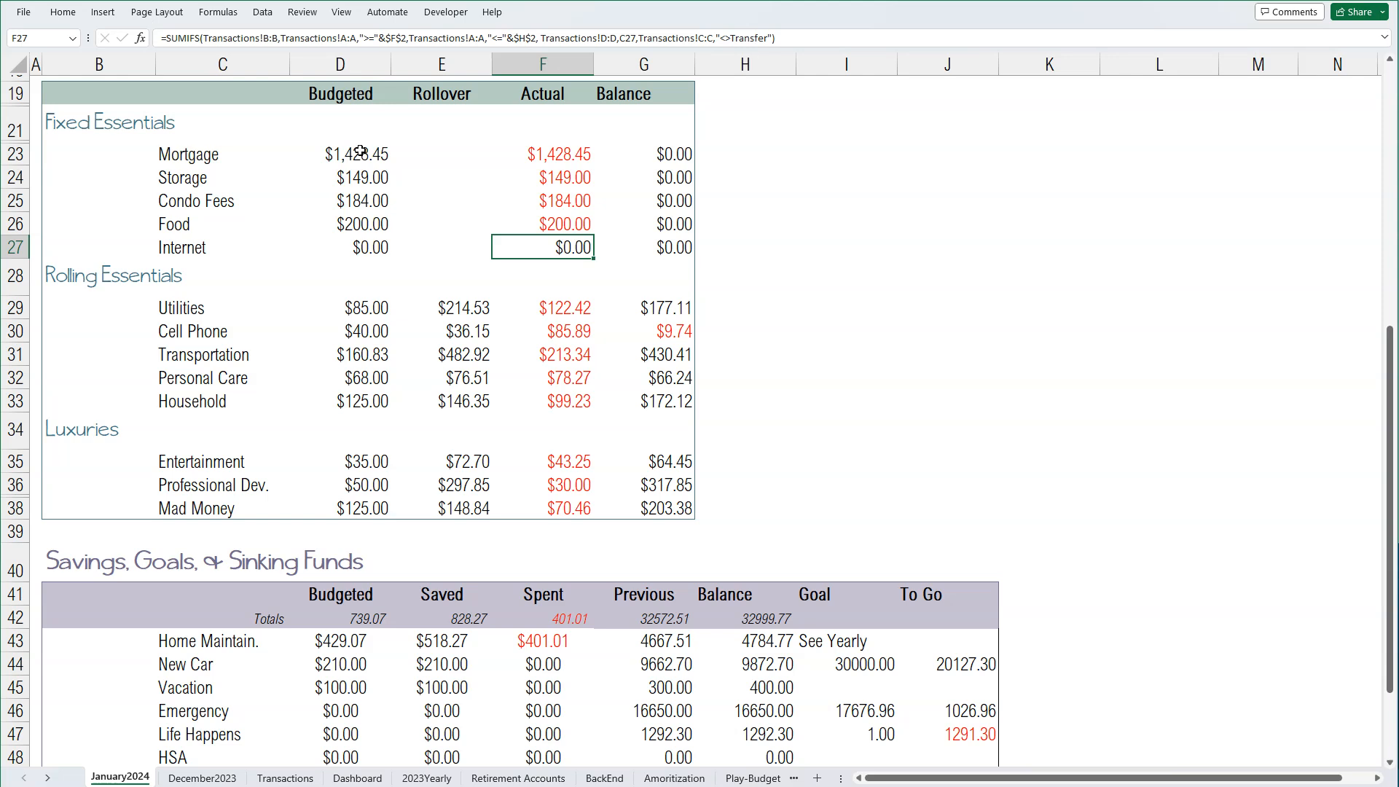
# Step: Examine the actual spending for Utilities and Cell Phone under Rolling Essentials, including the Cell Phone balance
pyautogui.press('Down')
pyautogui.press('Down')
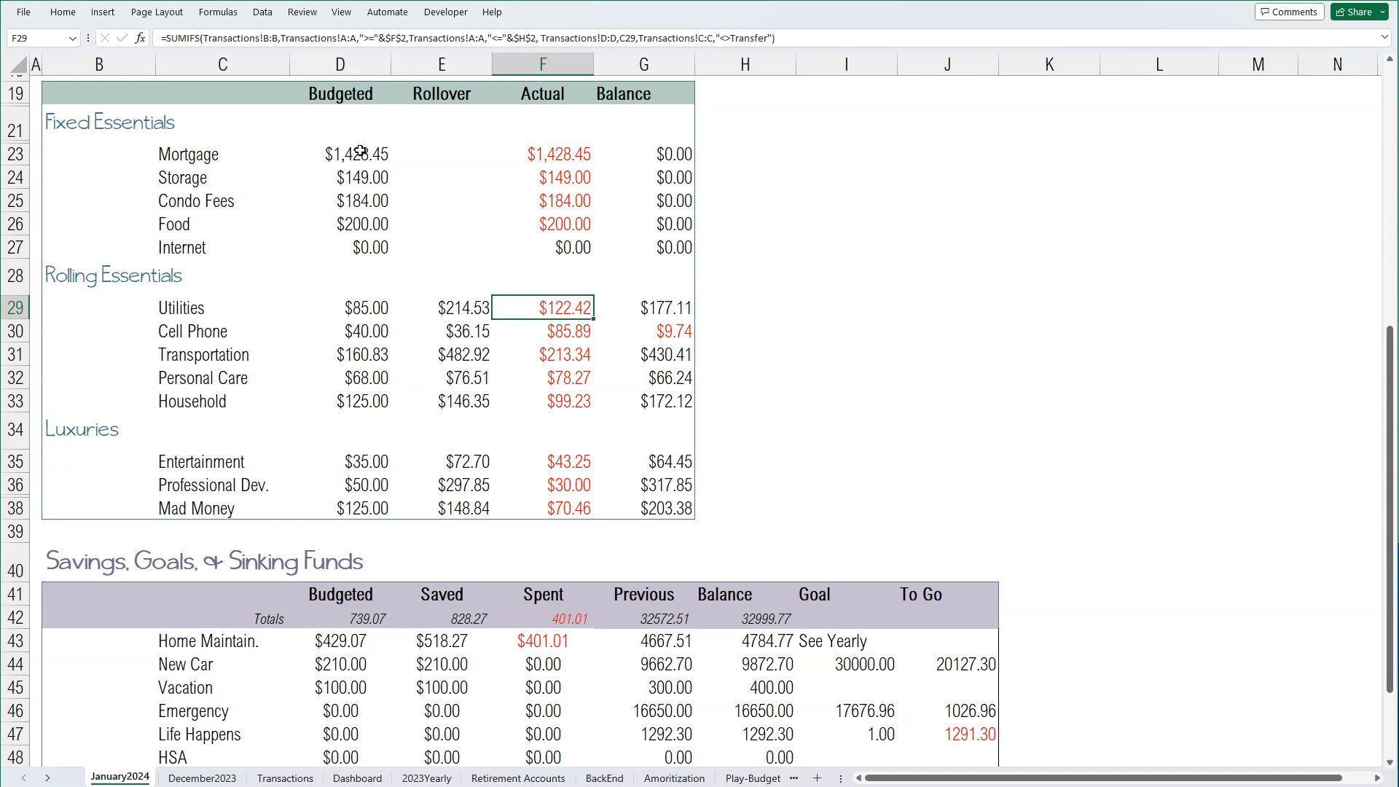
pyautogui.press('Down')
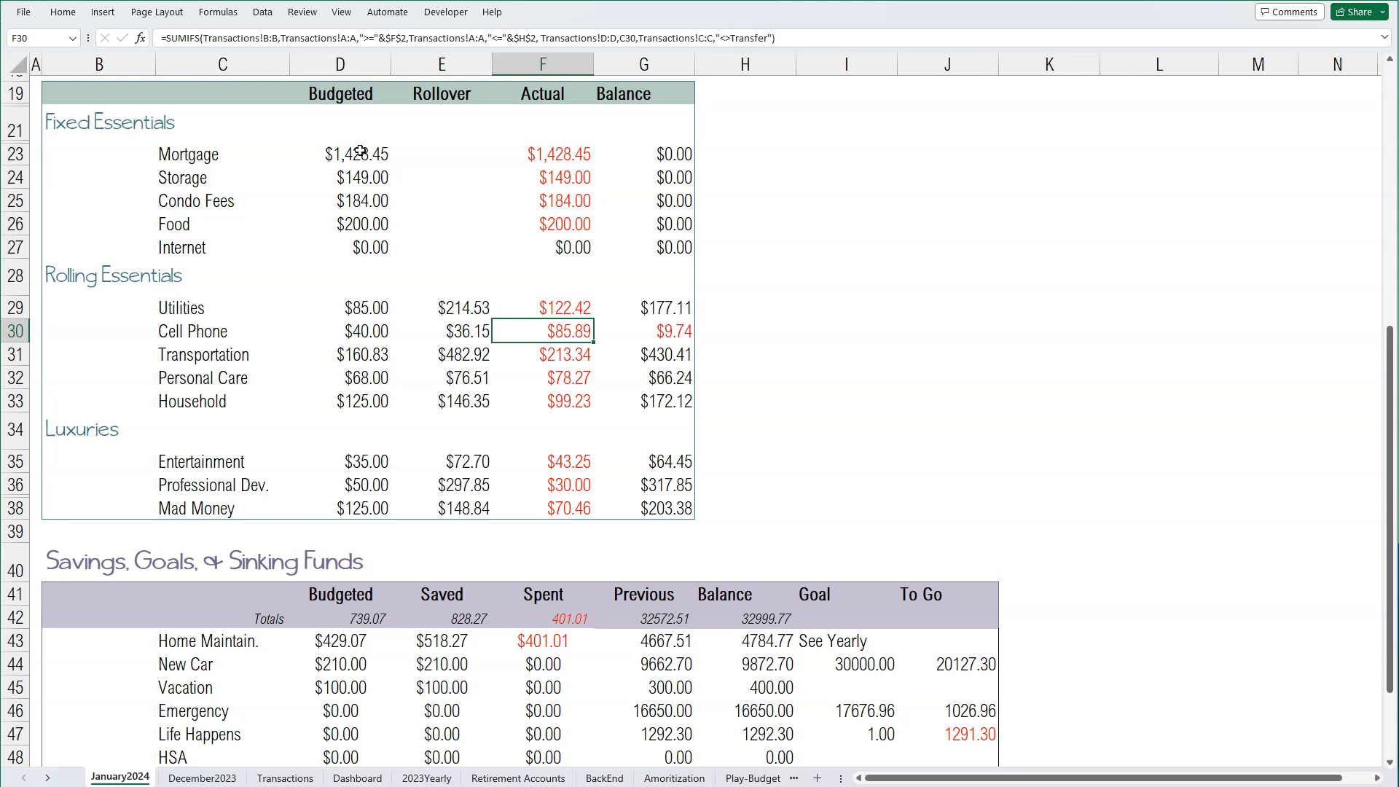
pyautogui.press('Right')
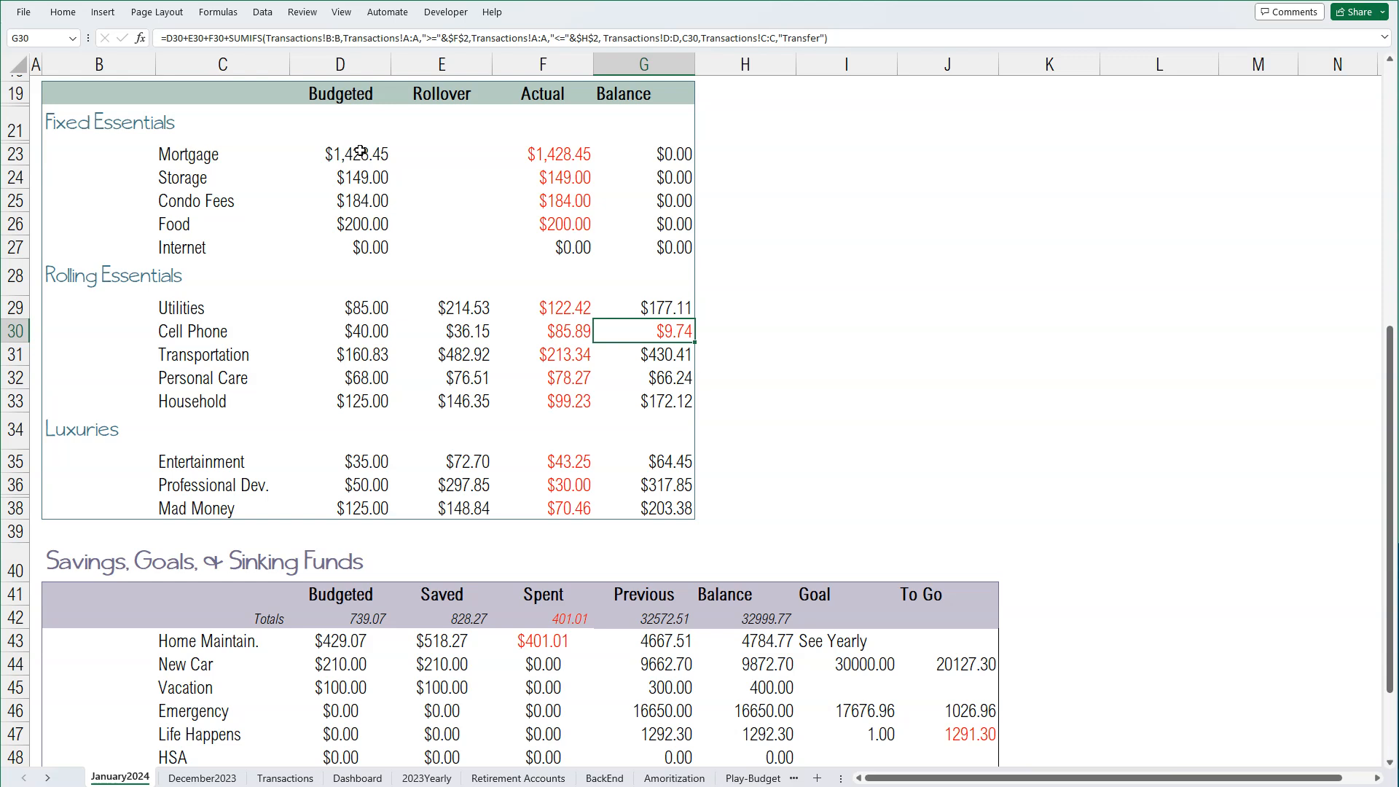
pyautogui.press('Left')
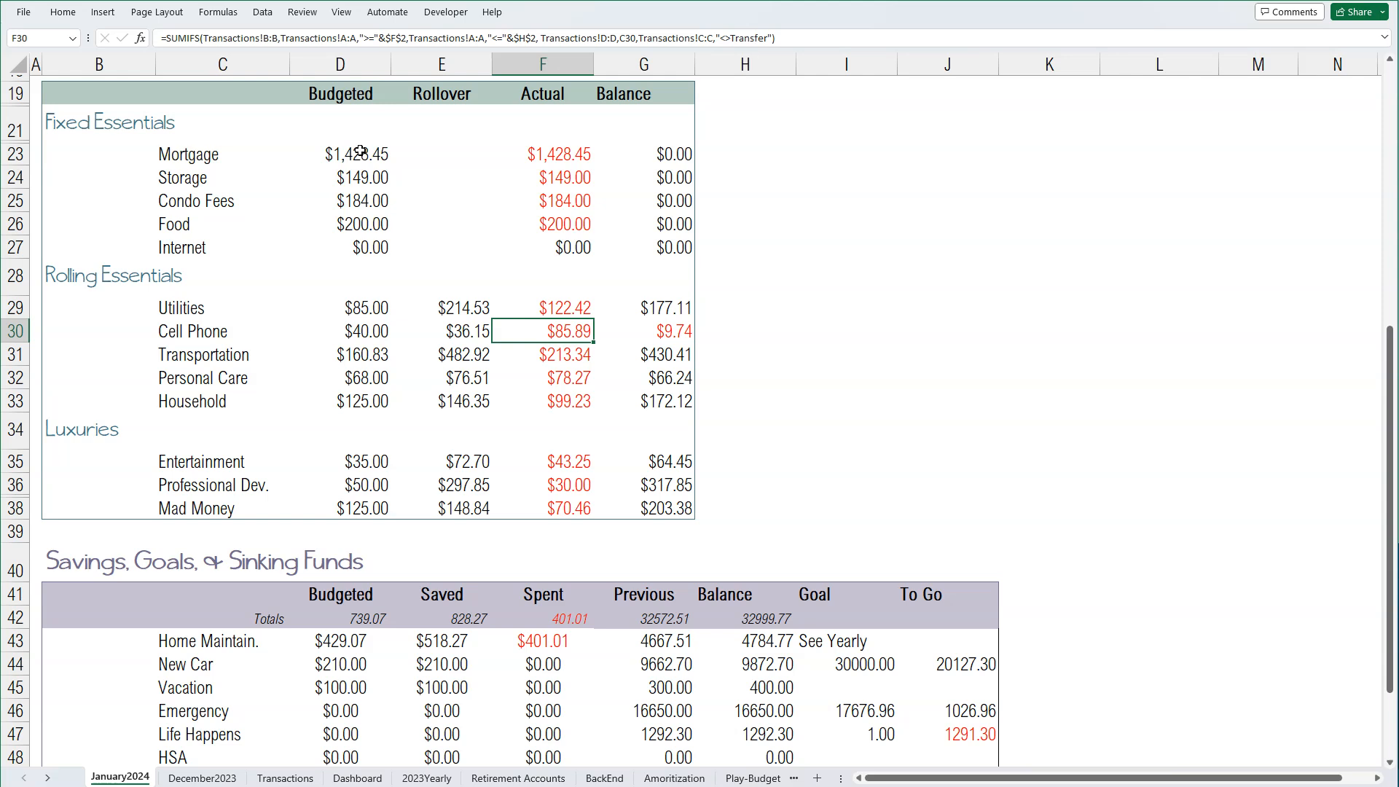
# Step: Compare the rollover, actual spending and balance of the Transportation category under Rolling Essentials
pyautogui.press('Down')
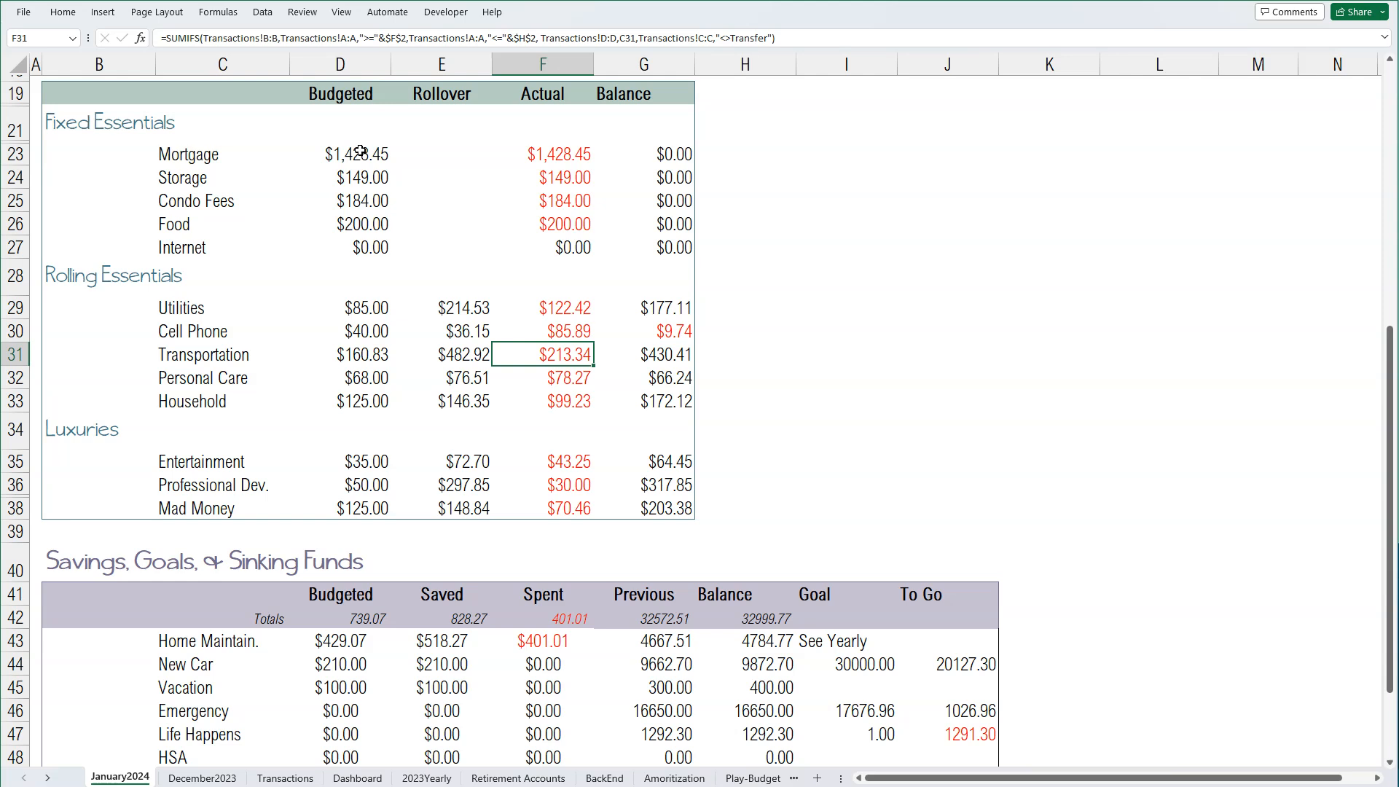
pyautogui.press('Left')
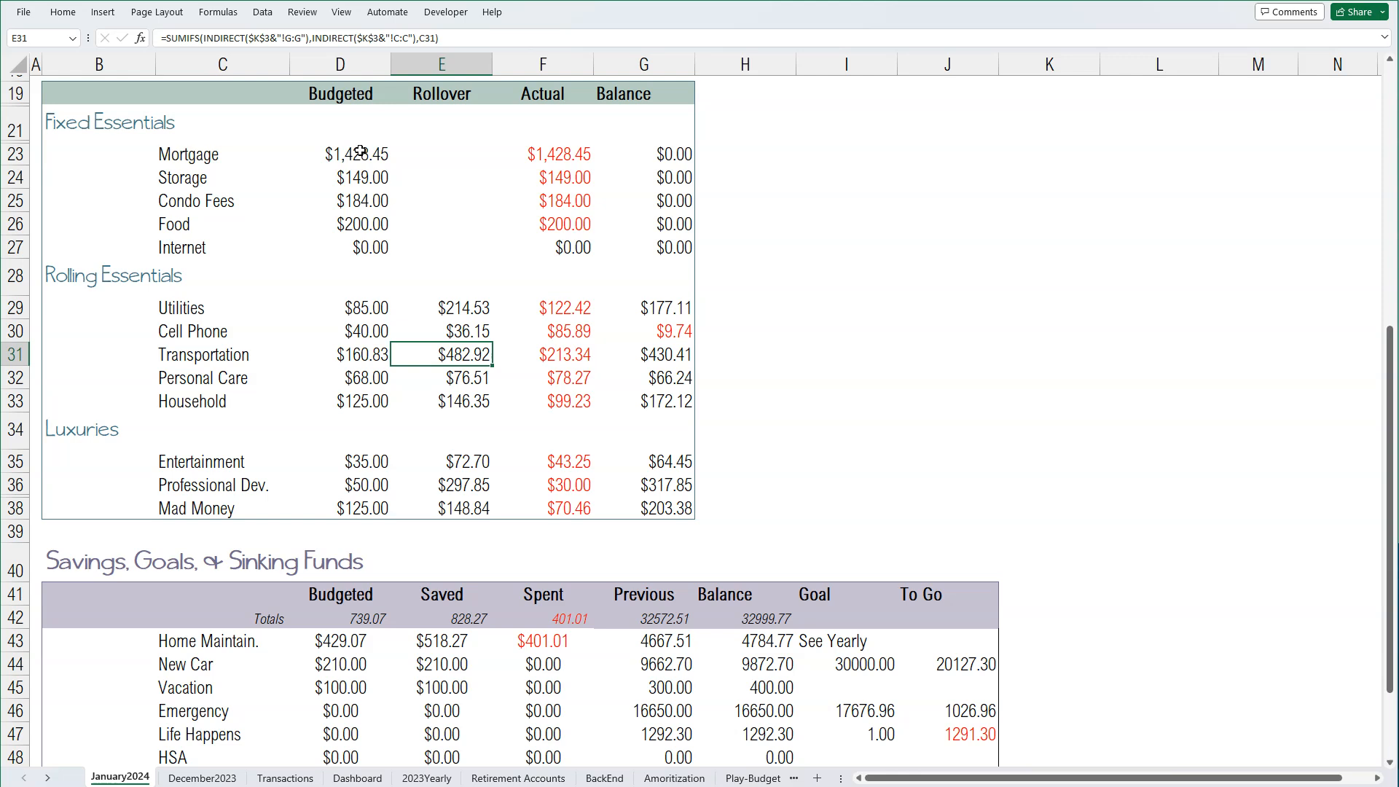
pyautogui.press('Right')
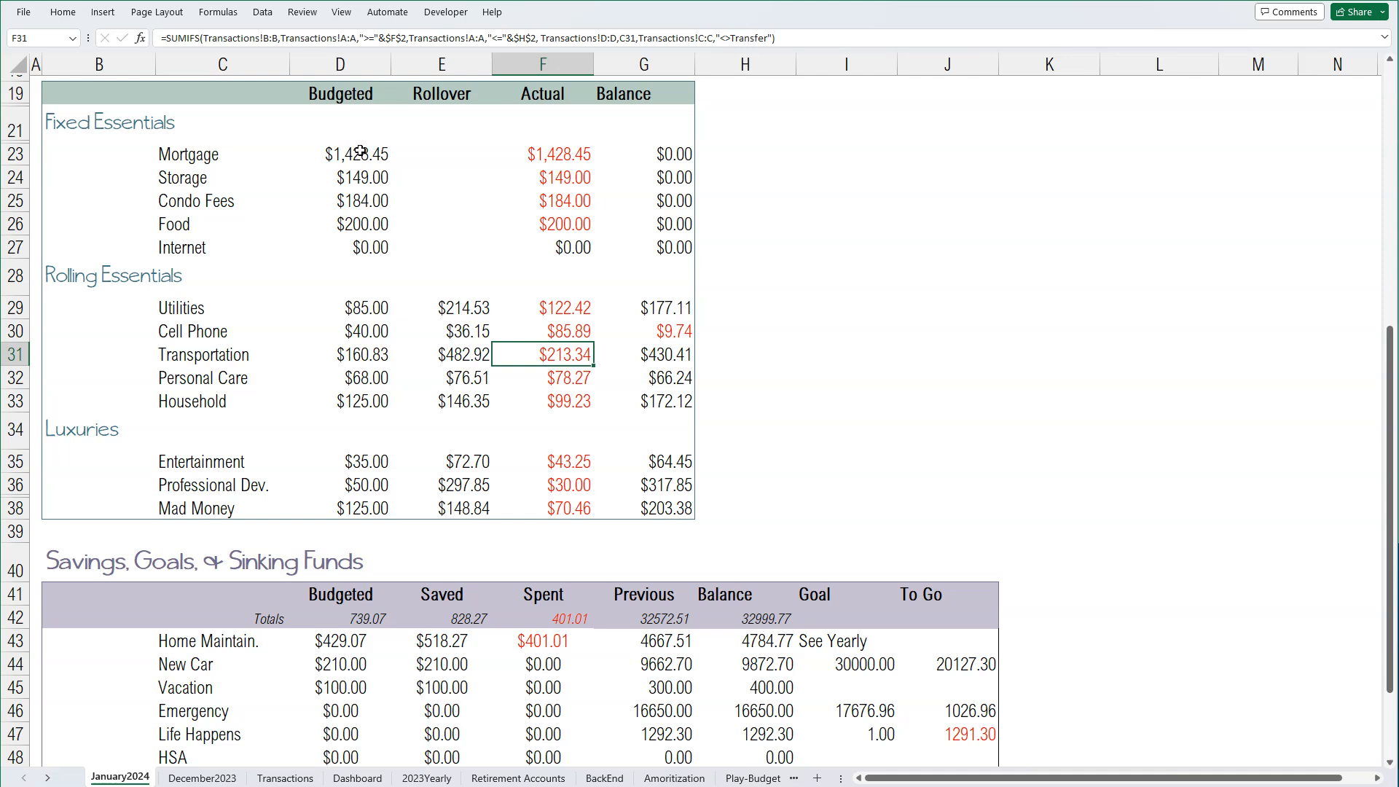
pyautogui.press('Left')
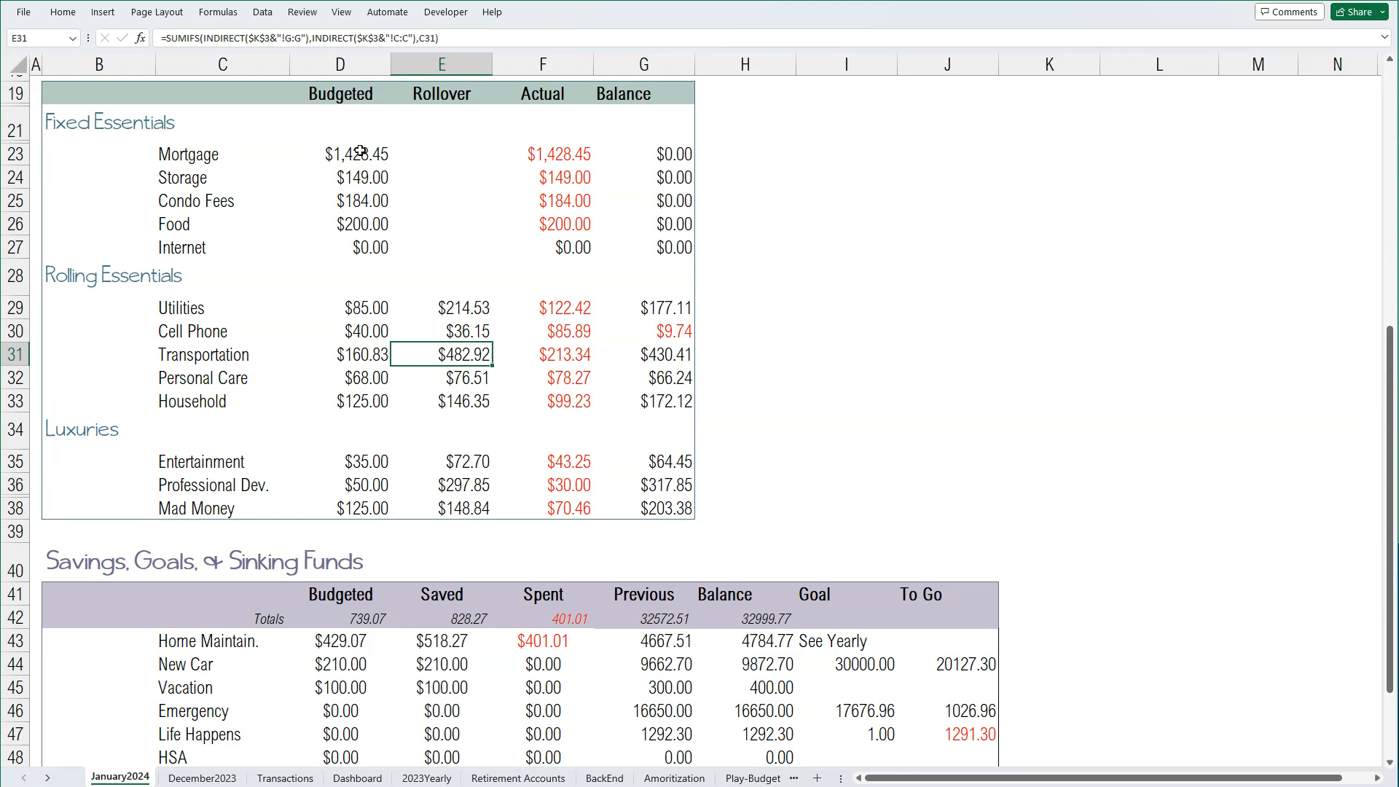
pyautogui.press('Right')
pyautogui.press('Right')
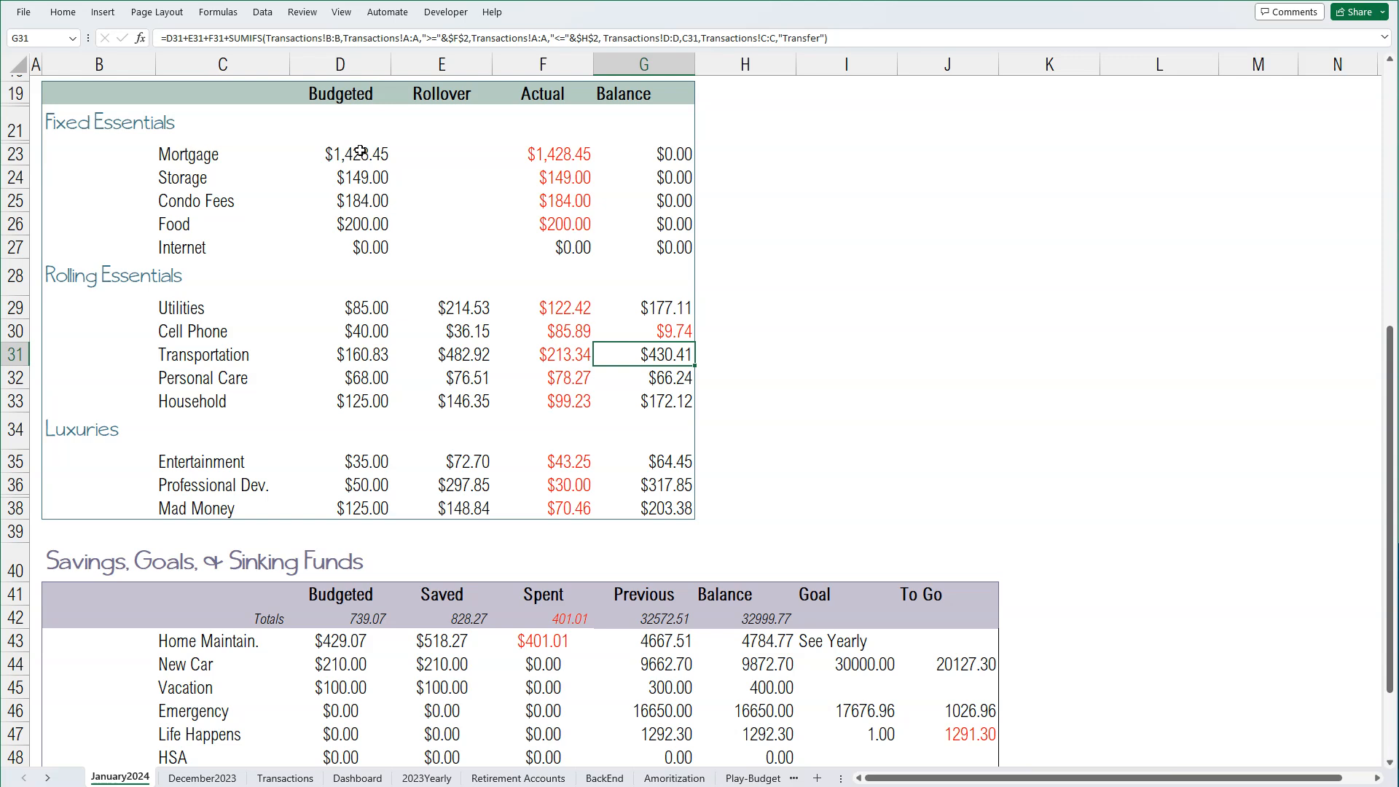
pyautogui.press('Left')
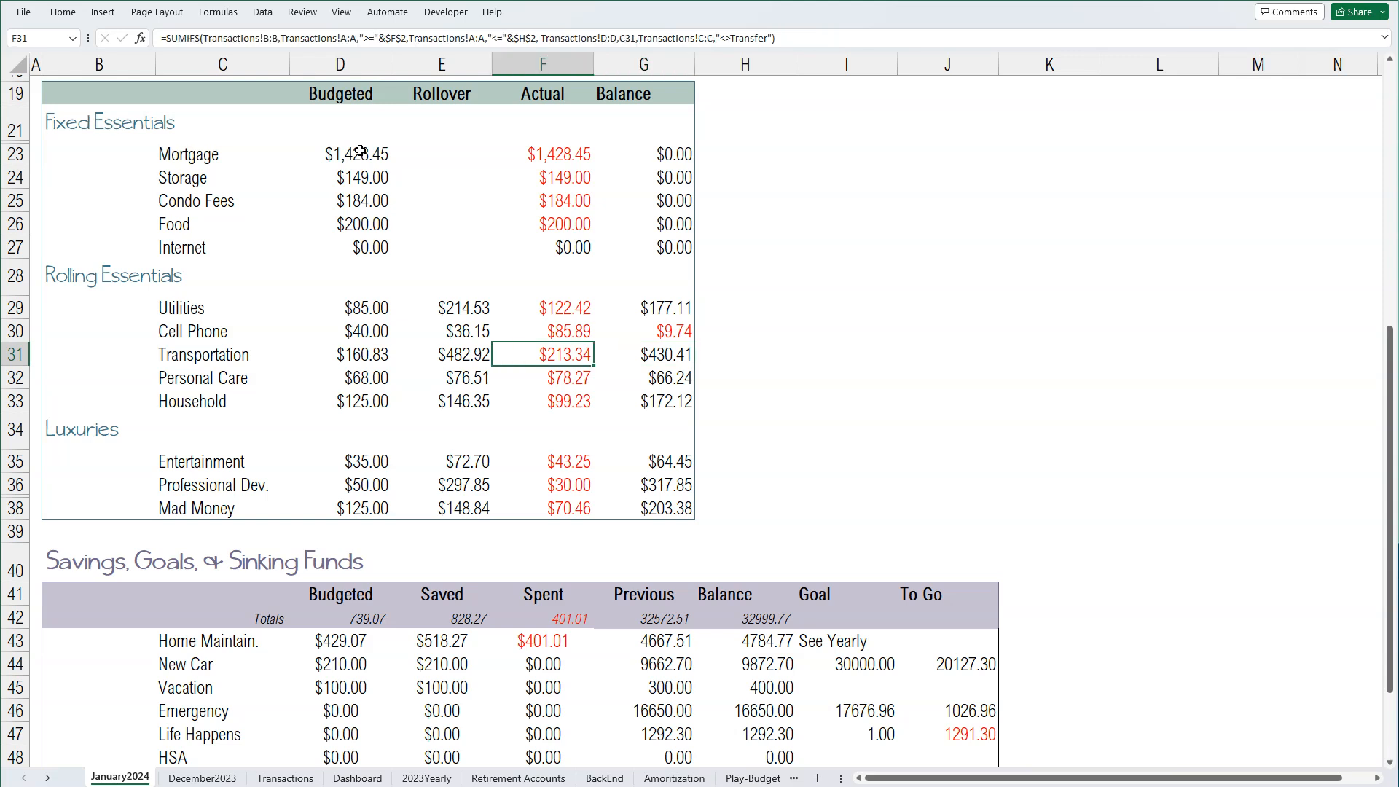
# Step: Check the Personal Care actual, balance and rollover amounts, and the actual spending for Household
pyautogui.press('Down')
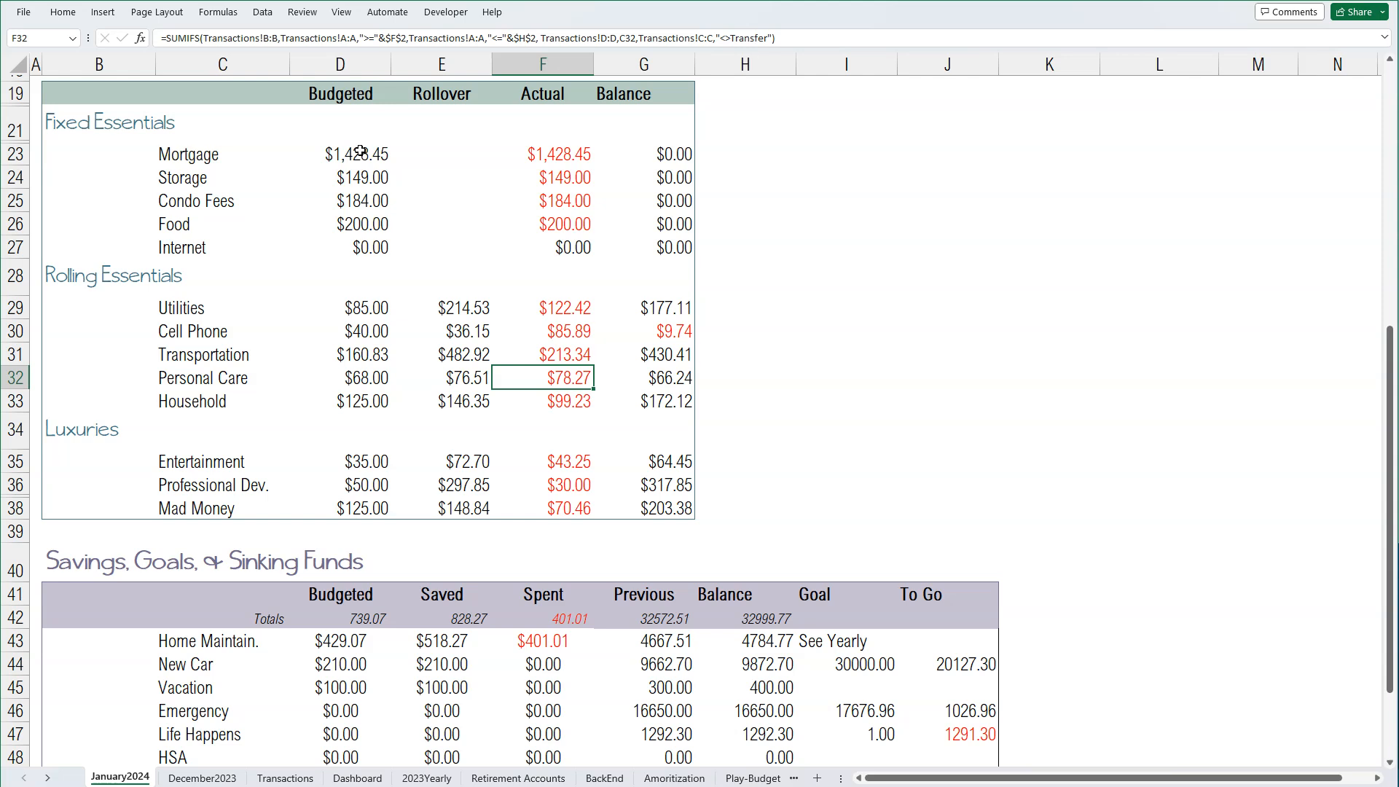
pyautogui.press('Right')
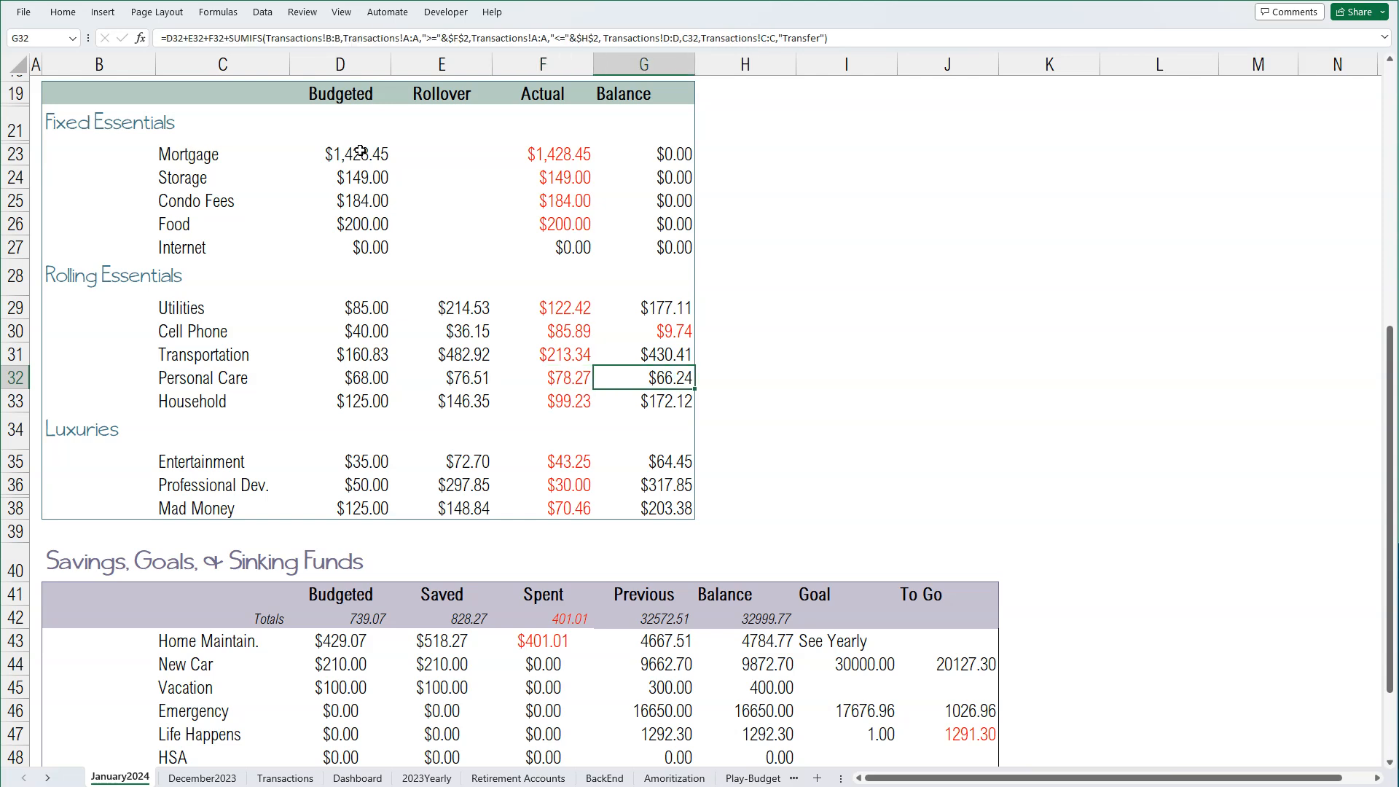
pyautogui.press('Left')
pyautogui.press('Left')
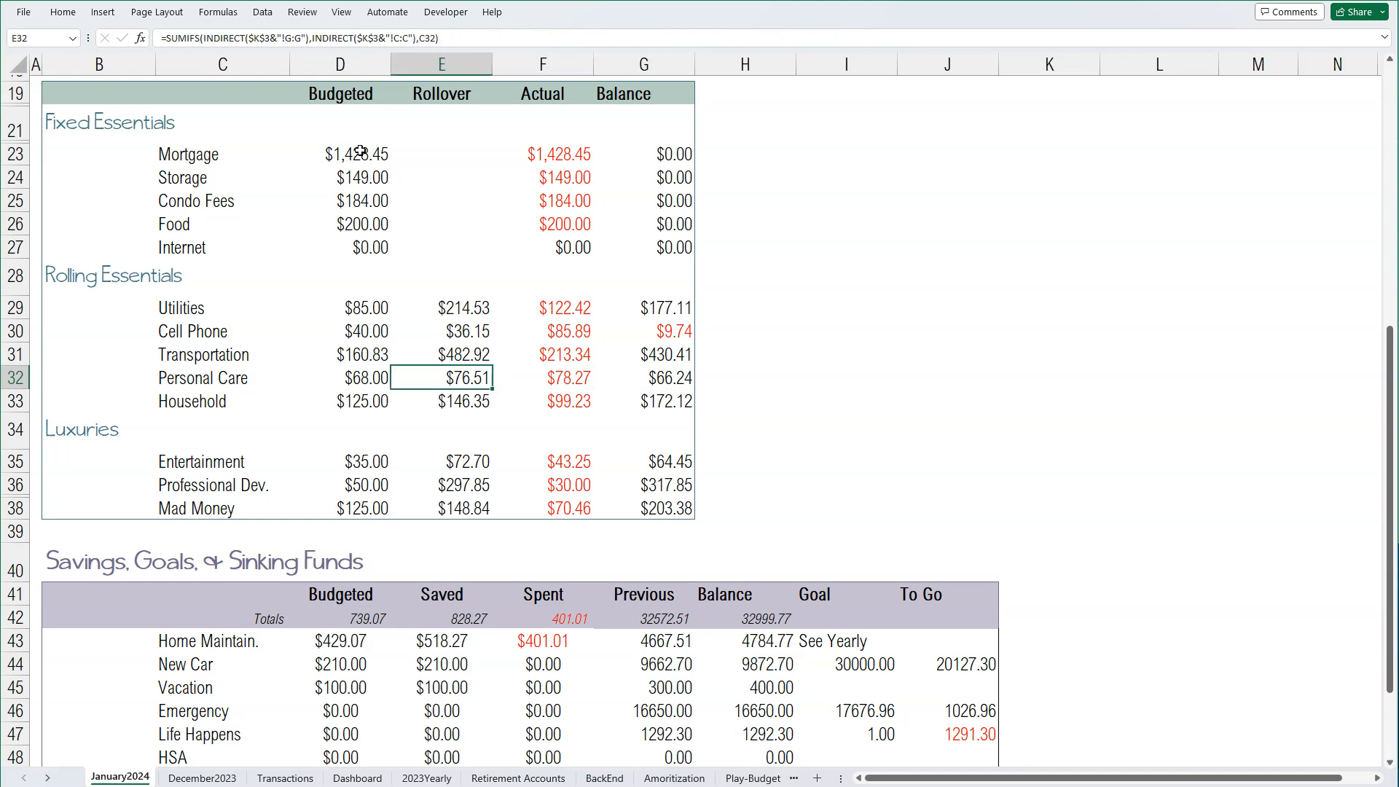
pyautogui.press('Right')
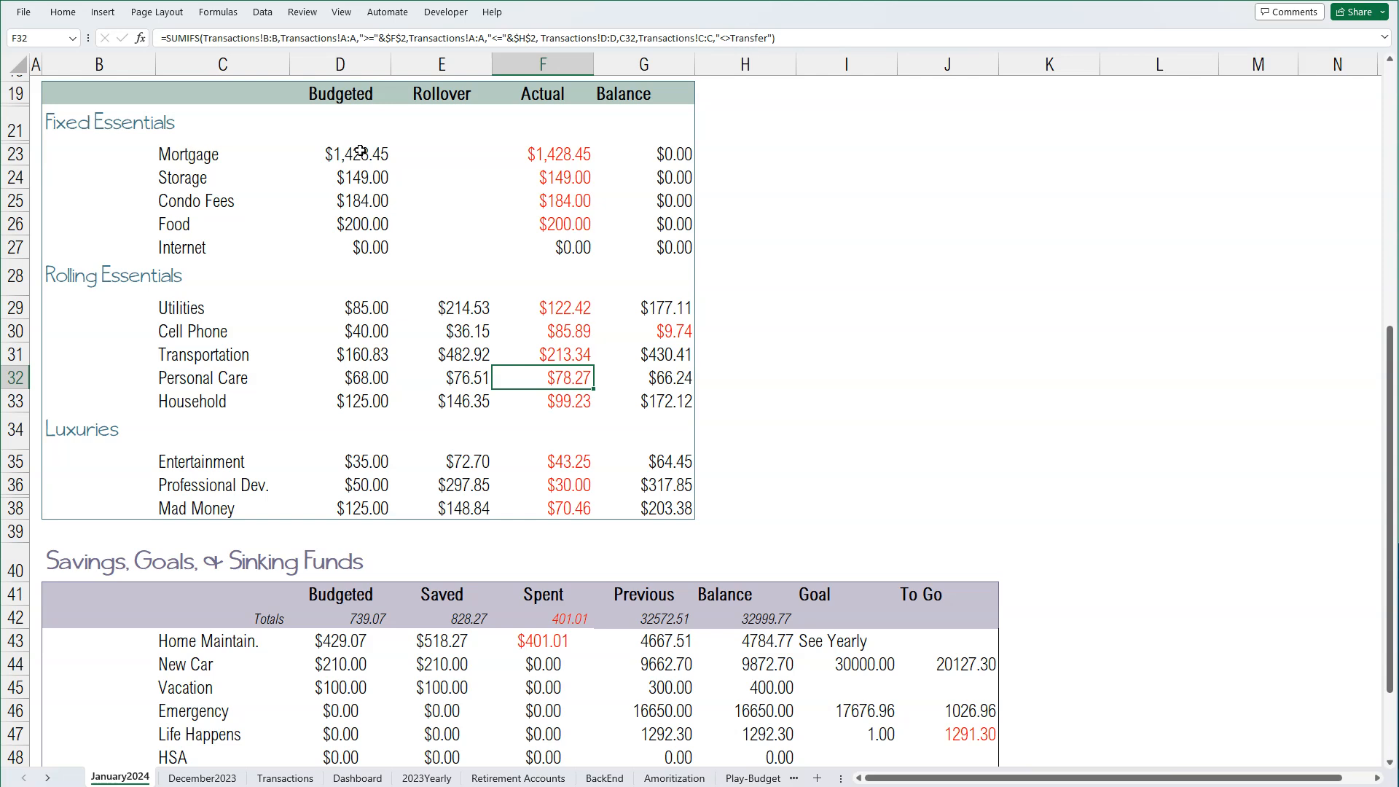
pyautogui.press('Down')
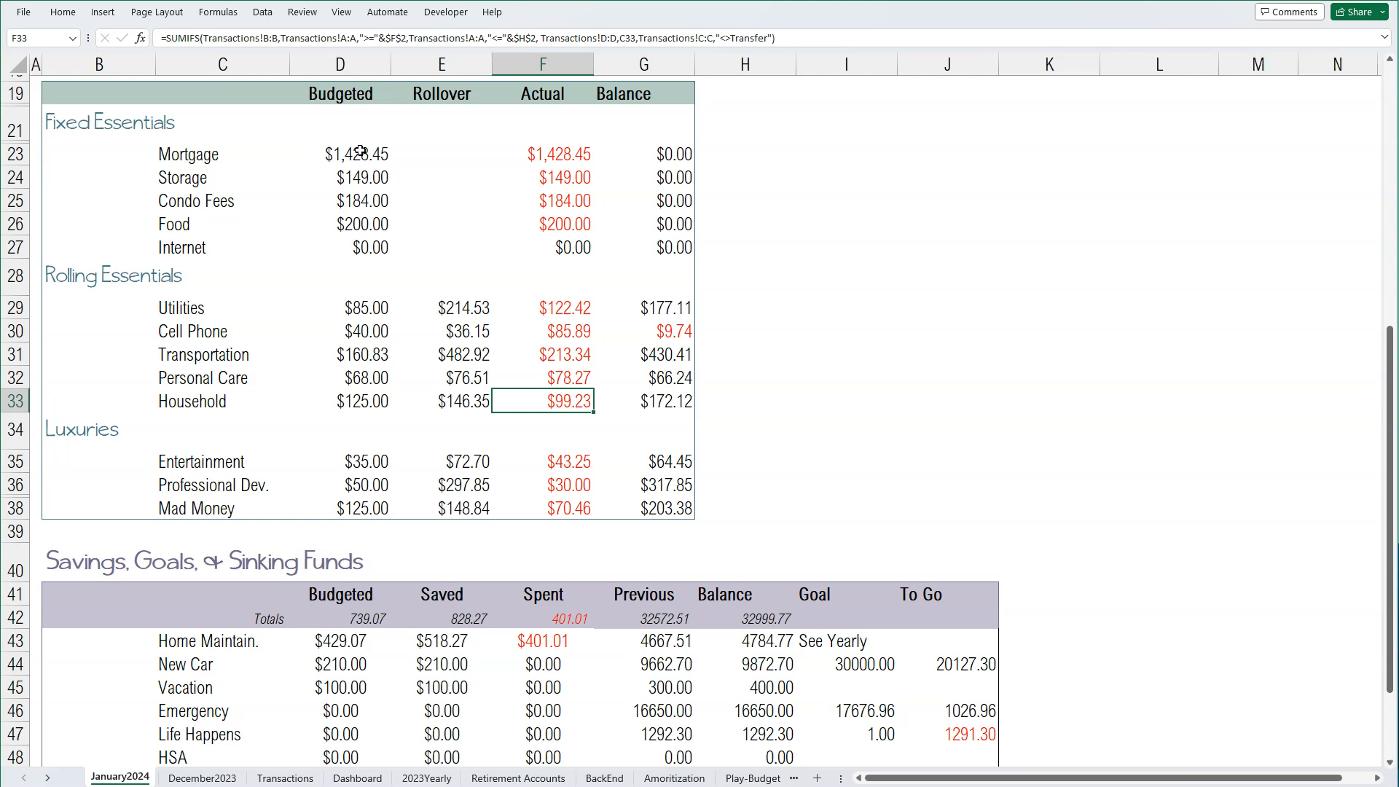
# Step: Review the Luxuries spending for Entertainment, Professional Dev. and Mad Money, including the Entertainment rollover and the Professional Dev. balance
pyautogui.press('Down')
pyautogui.press('Down')
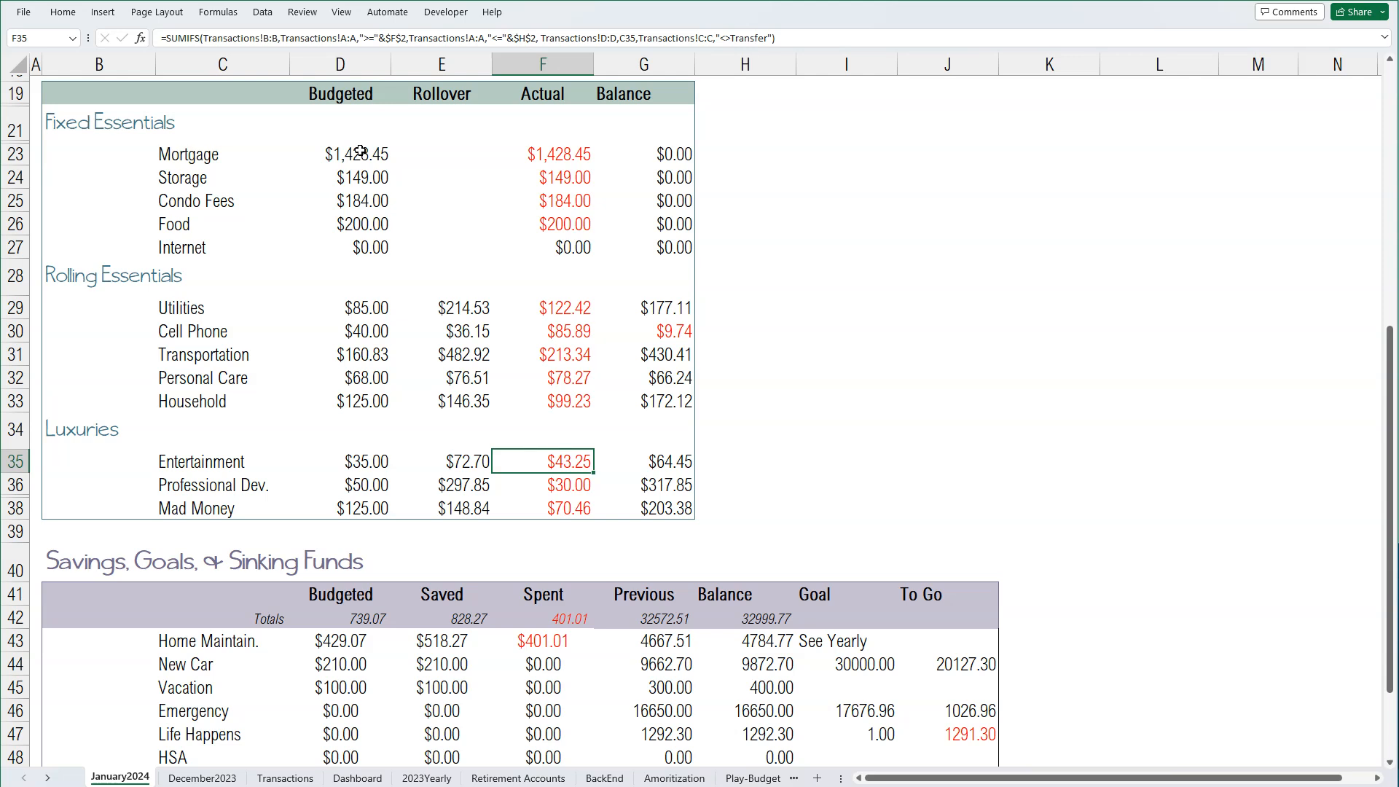
pyautogui.press('Left')
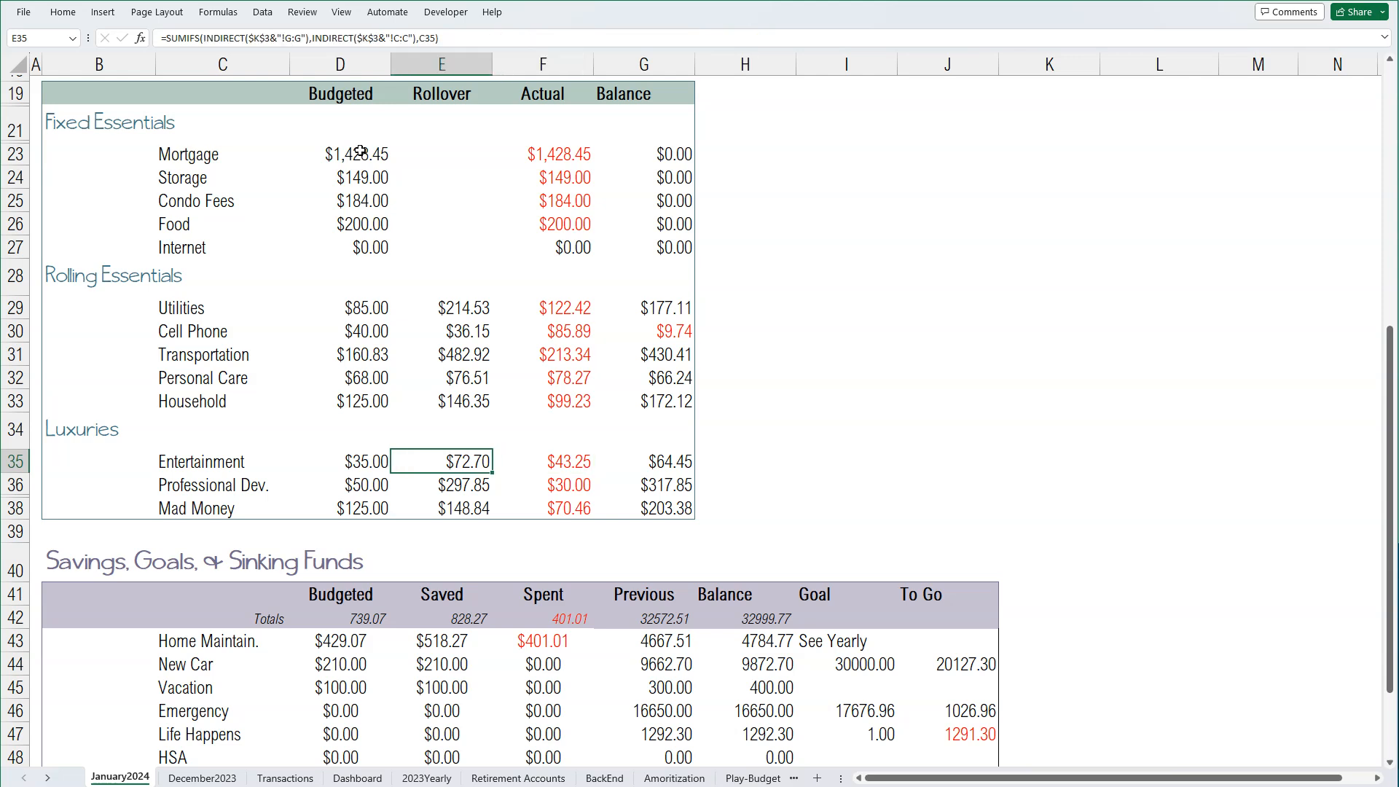
pyautogui.press('Right')
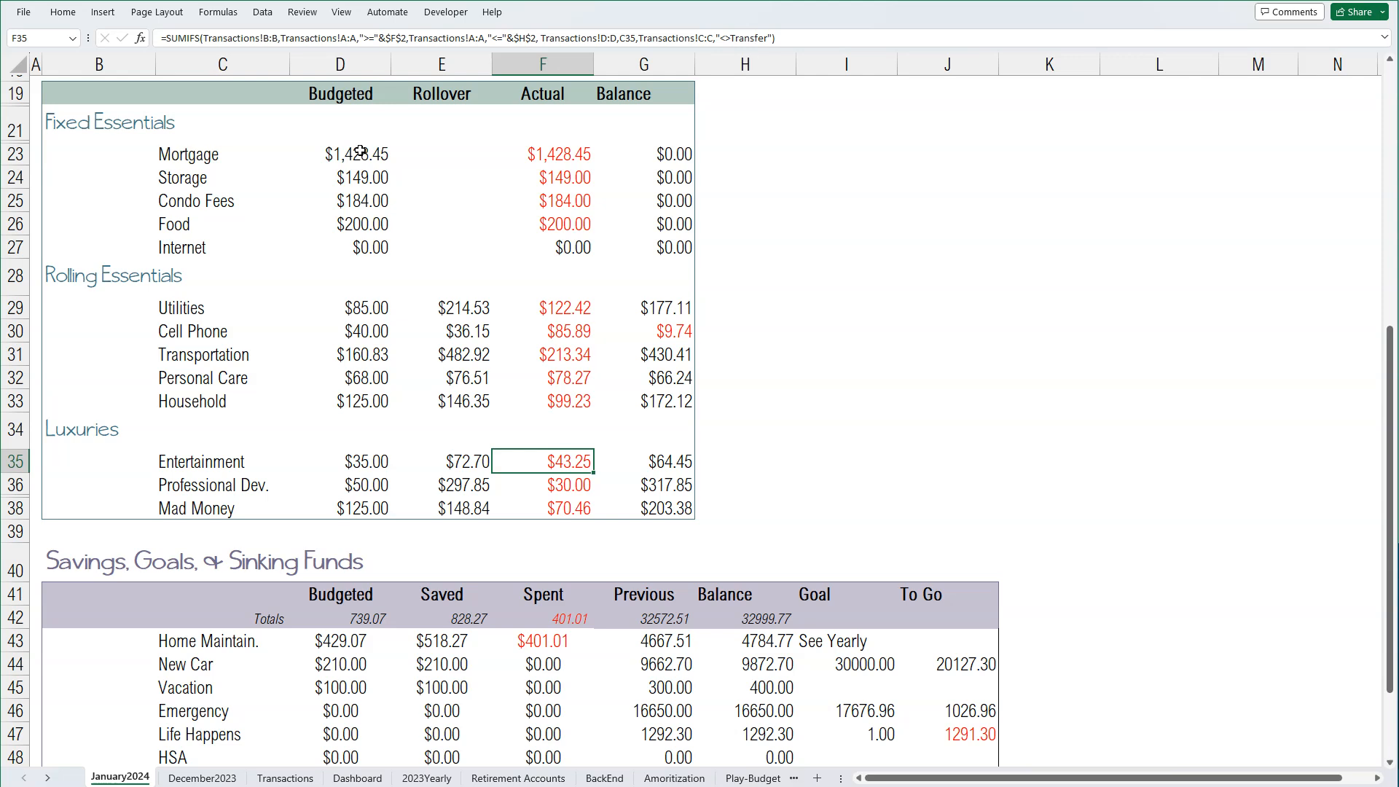
pyautogui.press('Down')
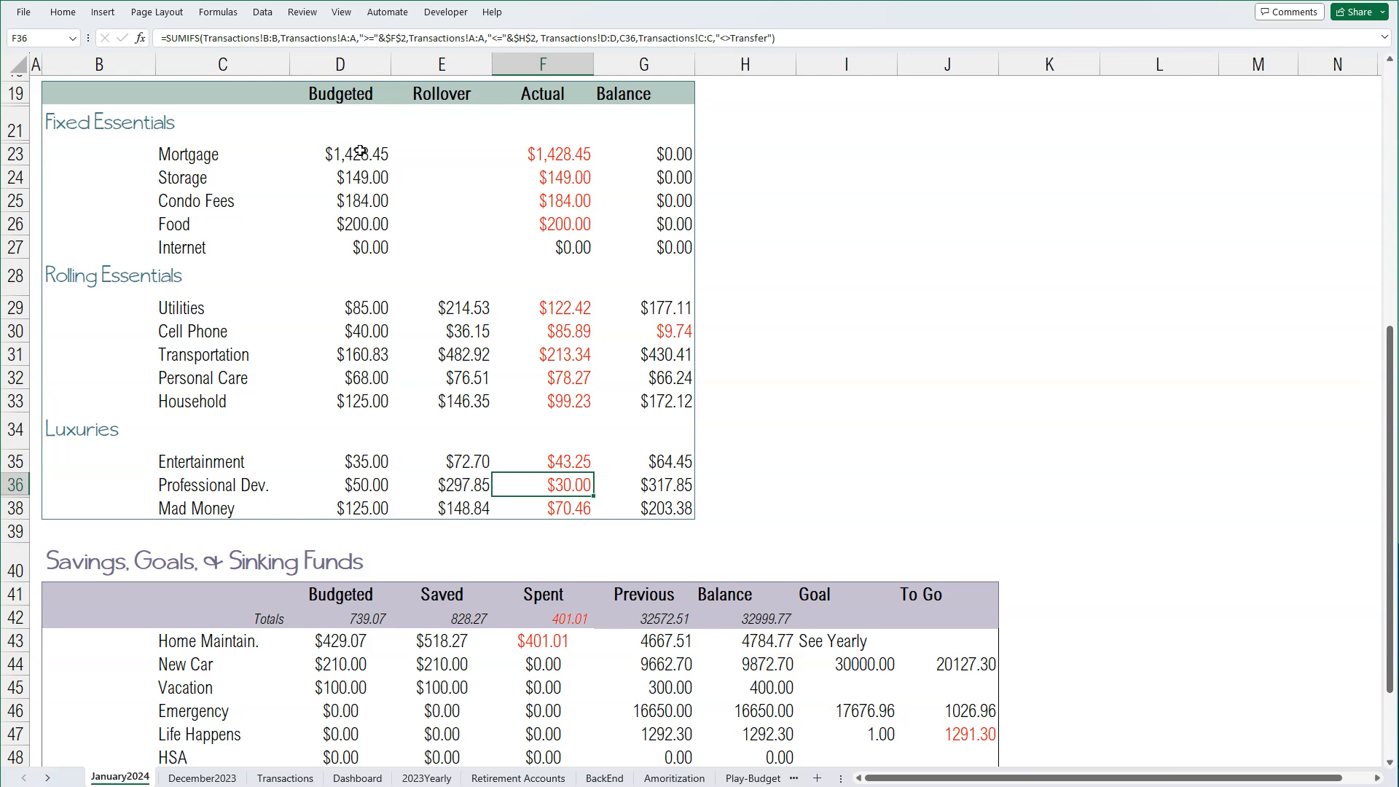
pyautogui.press('Right')
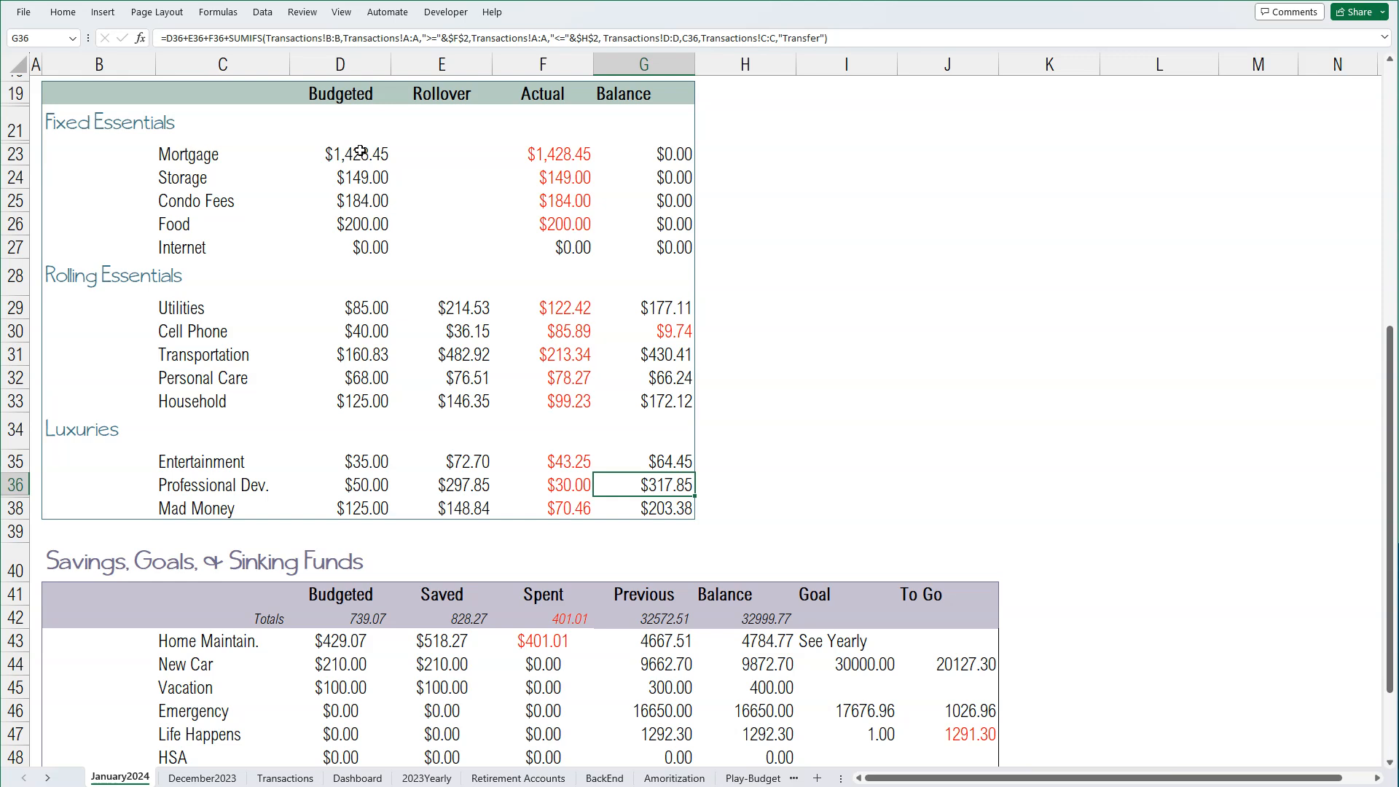
pyautogui.press('Left')
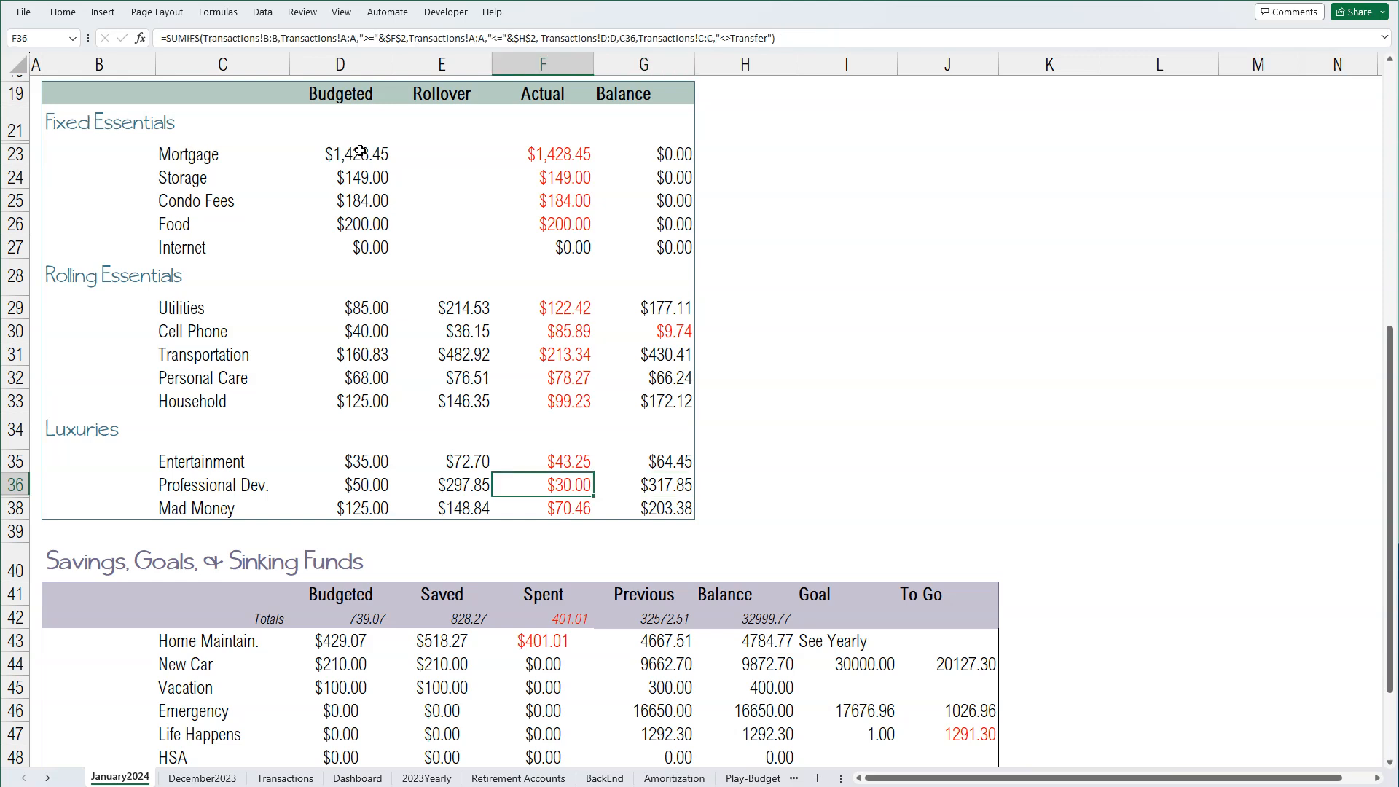
pyautogui.press('Down')
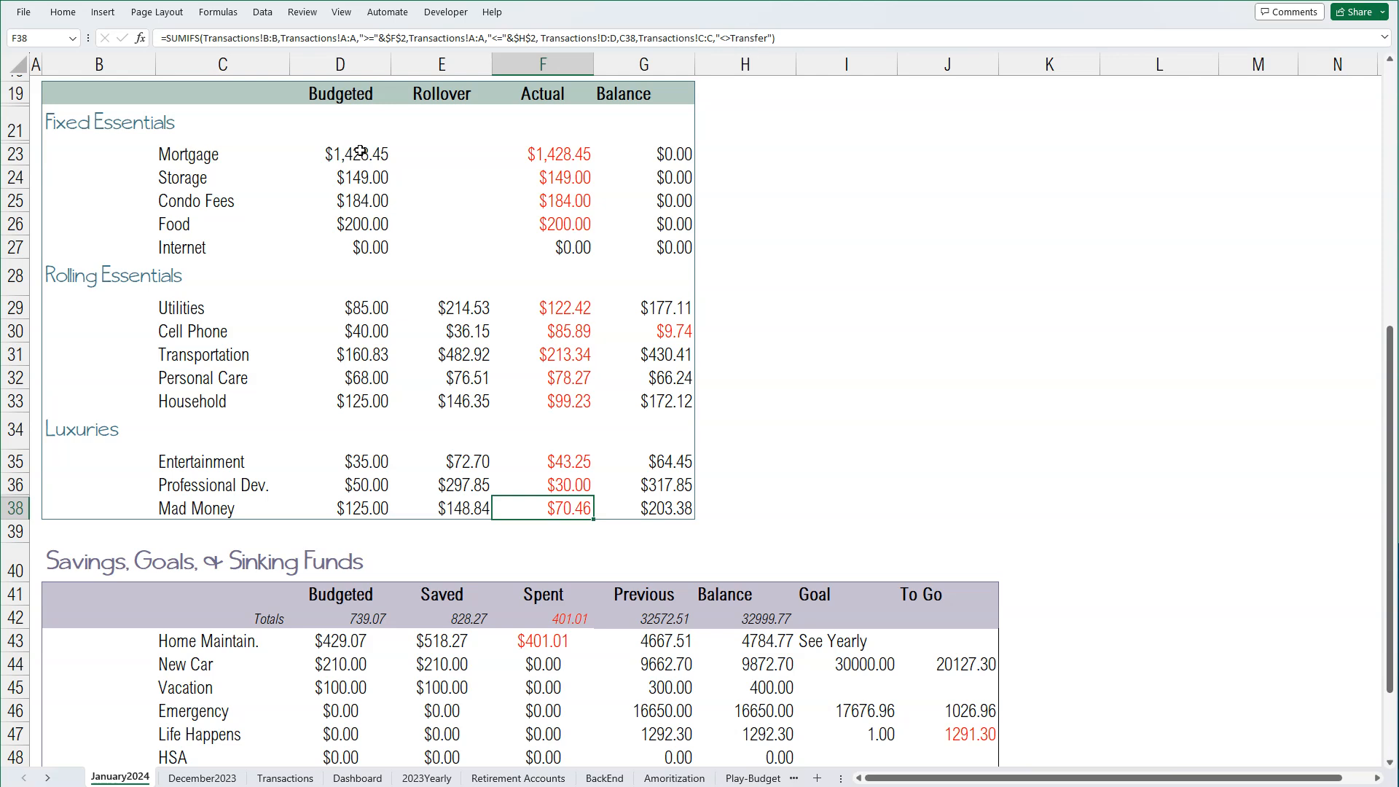
# Step: Examine the Home Maintenance fund's budgeted, saved and spent amounts in the Savings, Goals, & Sinking Funds table
pyautogui.scroll(-2, 781, 380)
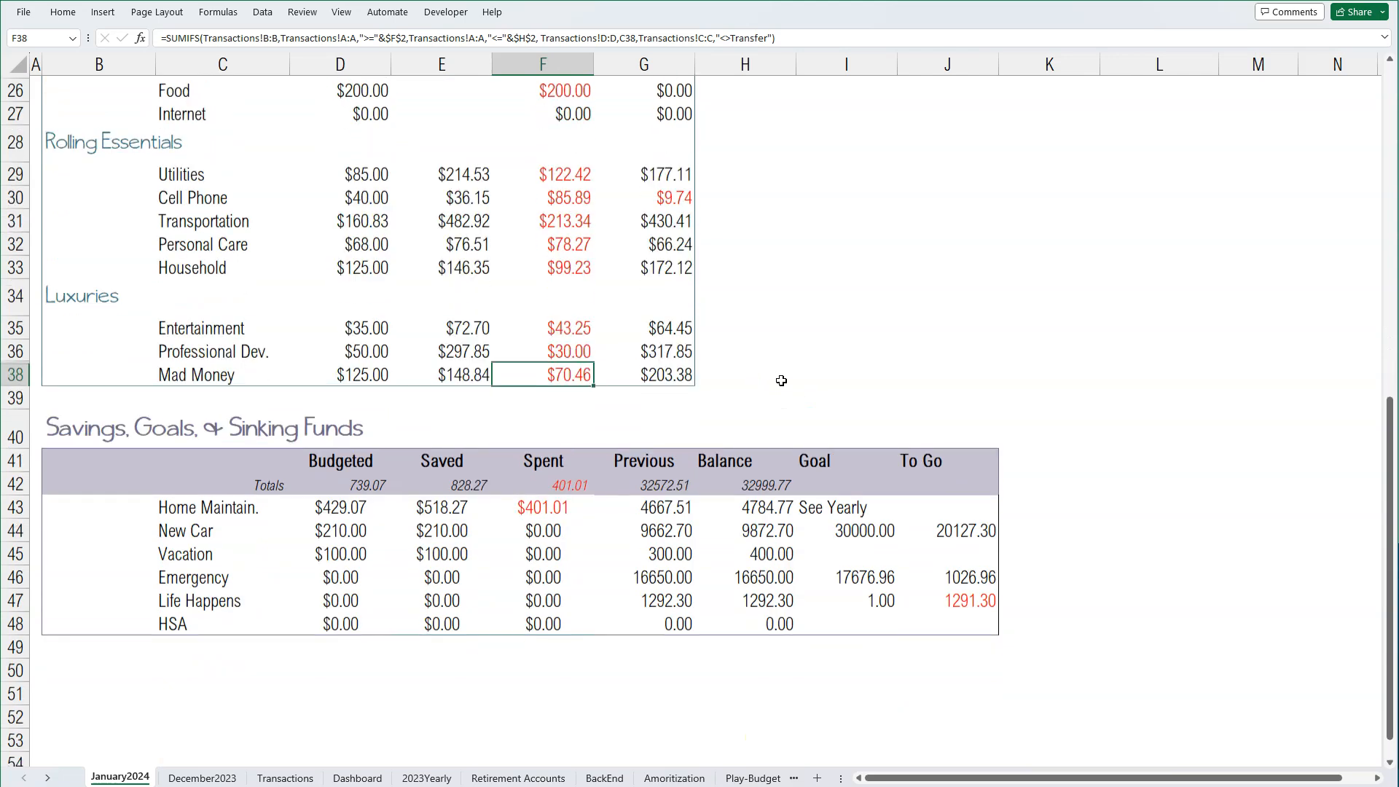
pyautogui.click(549, 502)
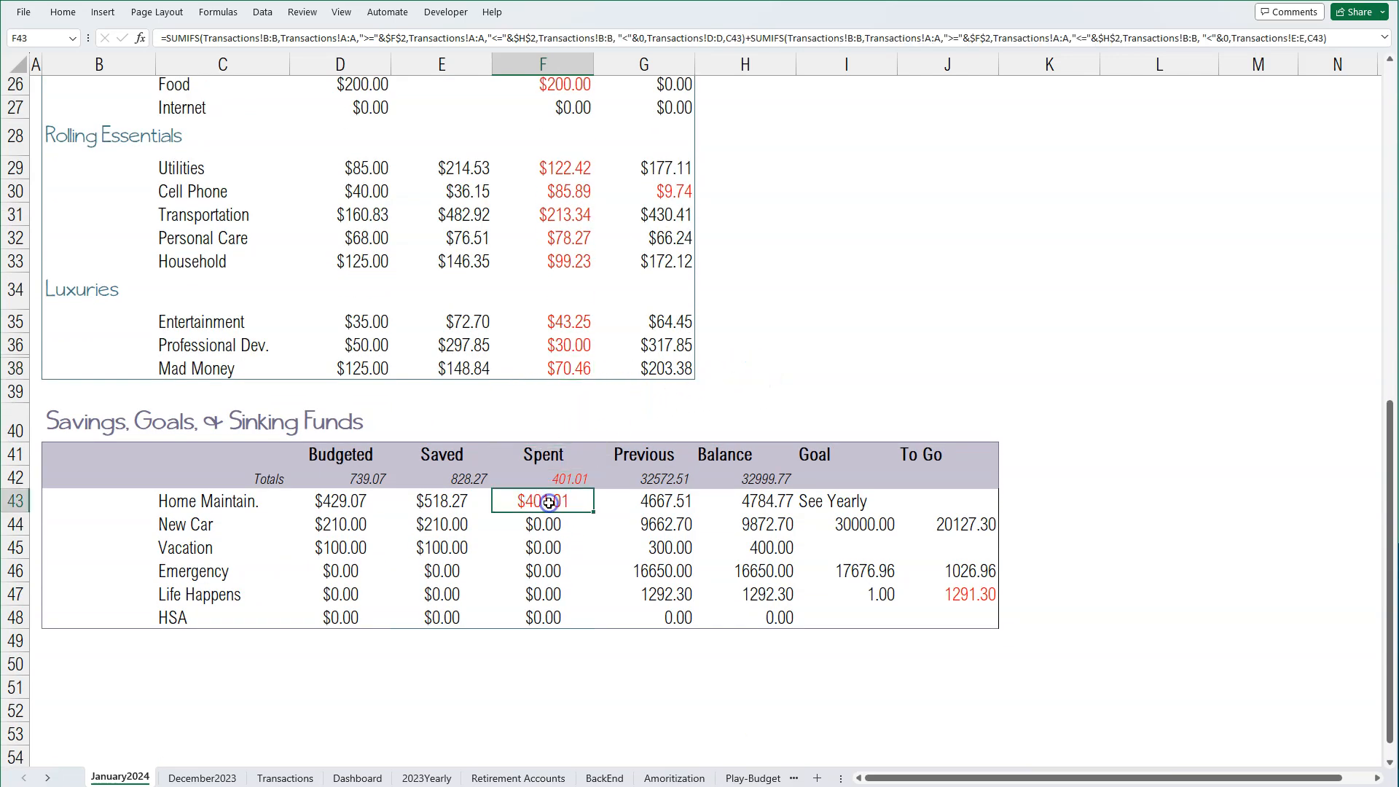
pyautogui.press('Left')
pyautogui.press('Left')
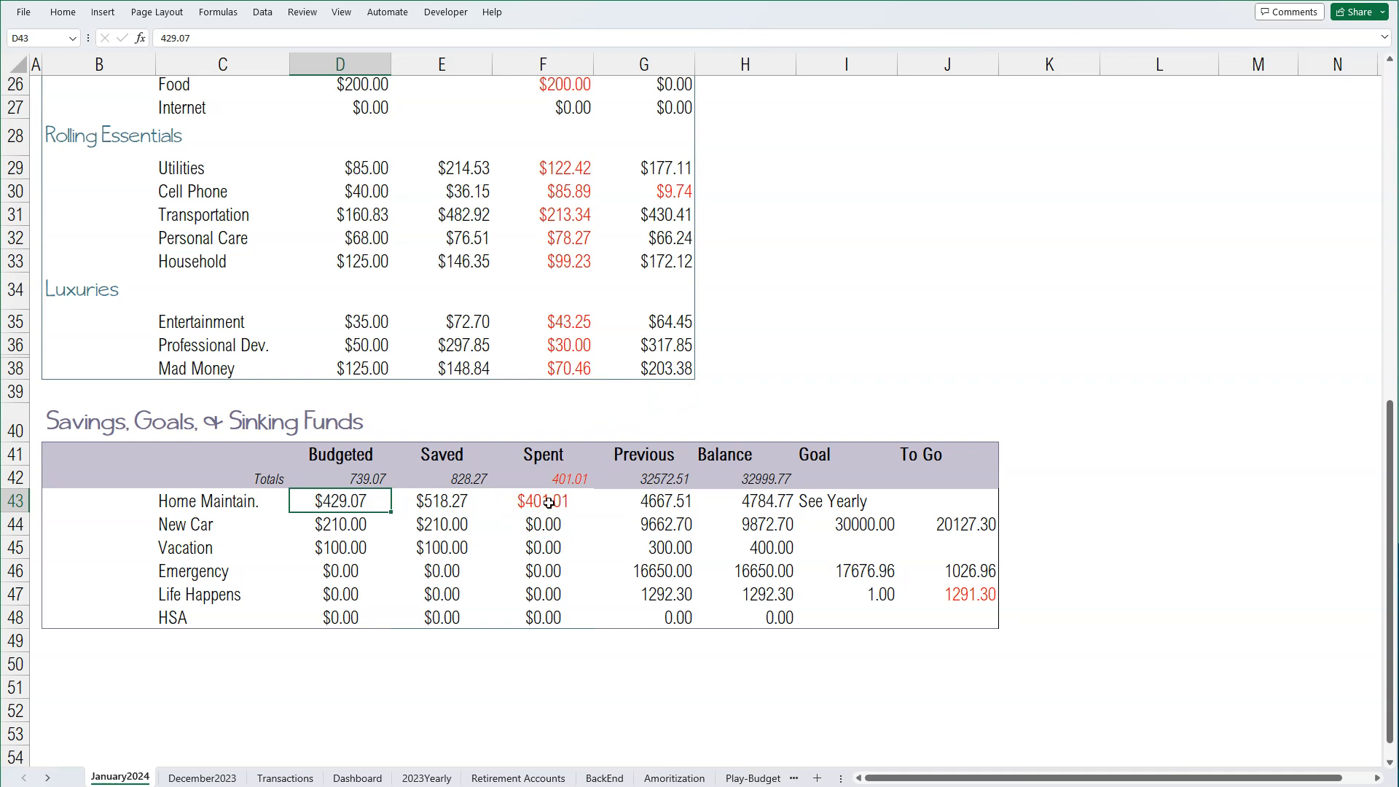
pyautogui.press('Right')
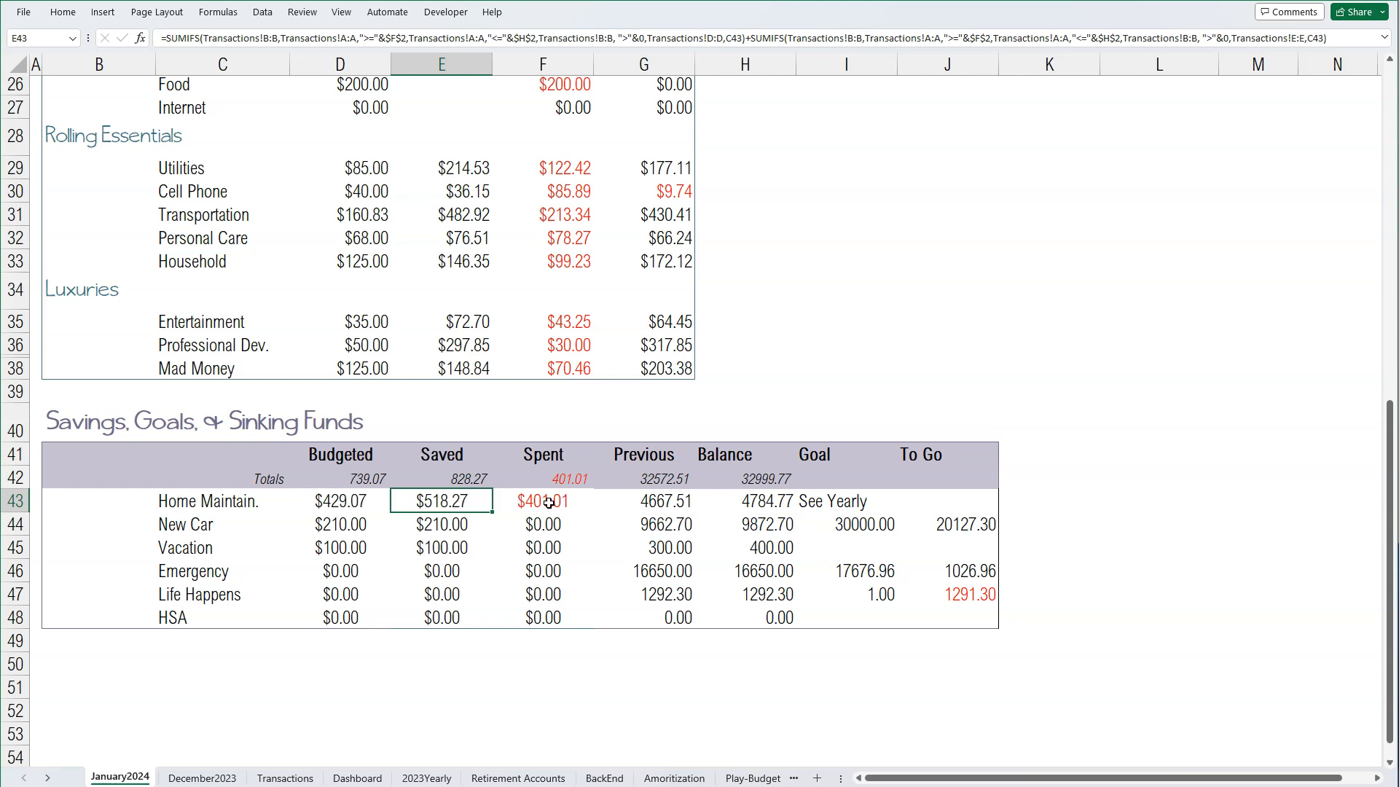
pyautogui.click(549, 502)
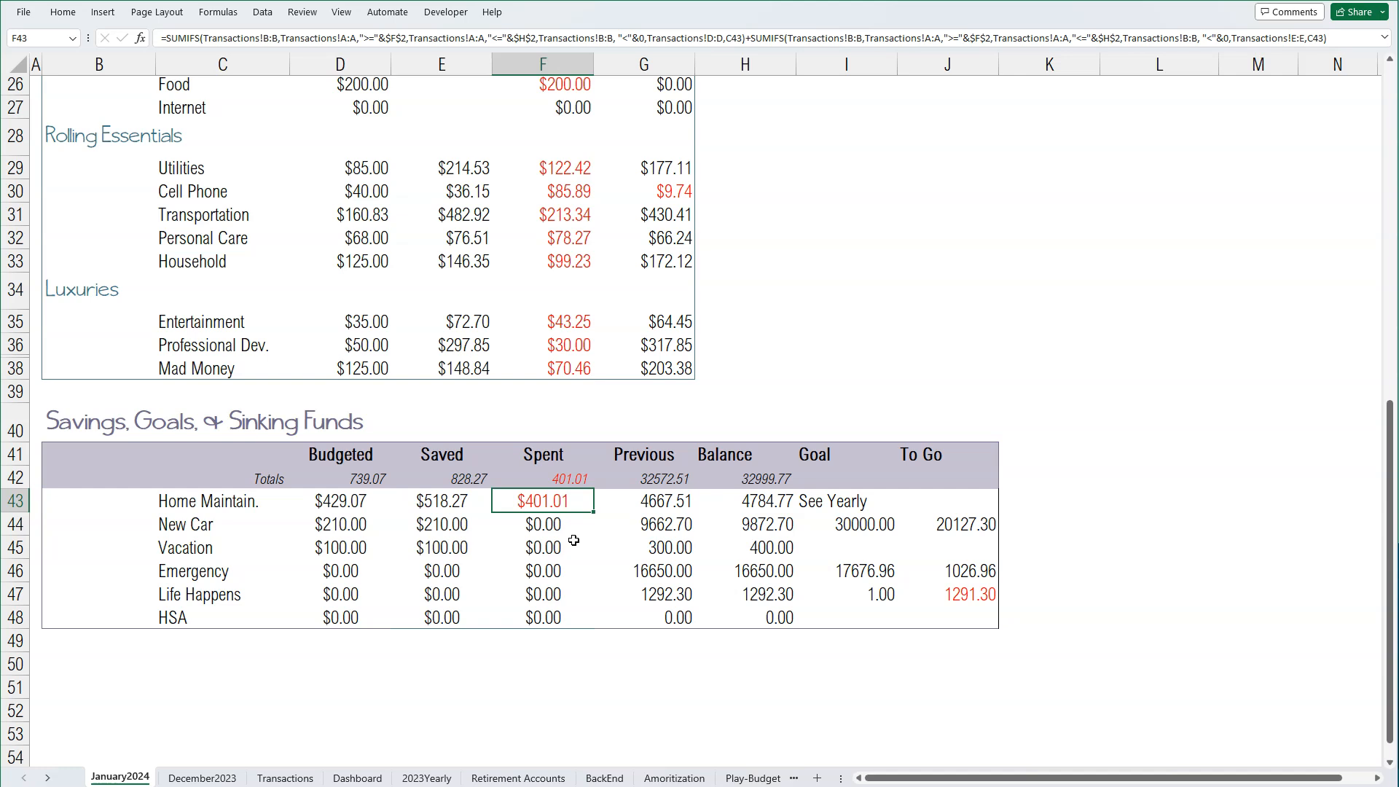
# Step: Review the New Car fund's saved, budgeted, spent, previous and balance amounts in the Savings, Goals, & Sinking Funds table
pyautogui.press('Left')
pyautogui.press('Down')
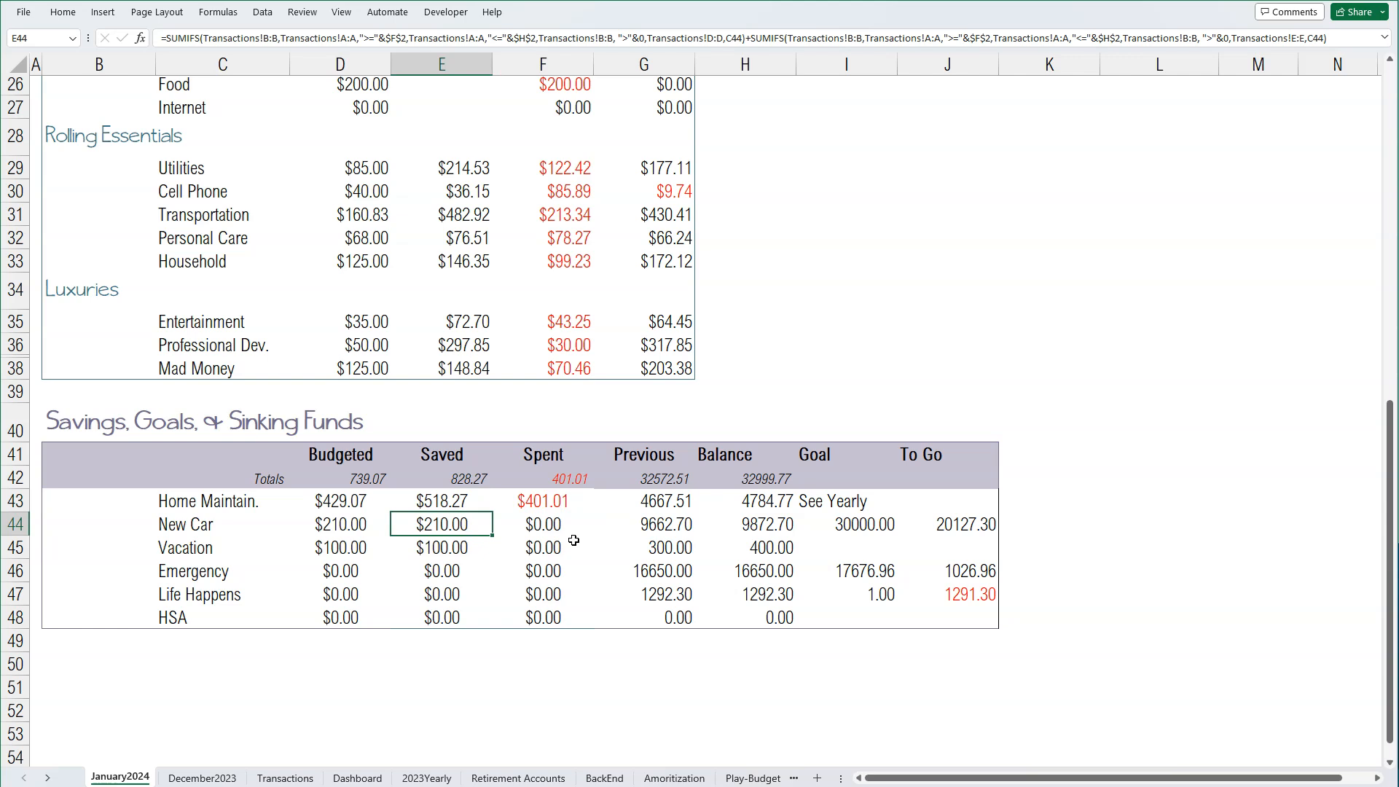
pyautogui.press('Left')
pyautogui.press('Right')
pyautogui.press('Right')
pyautogui.press('Right')
pyautogui.press('Right')
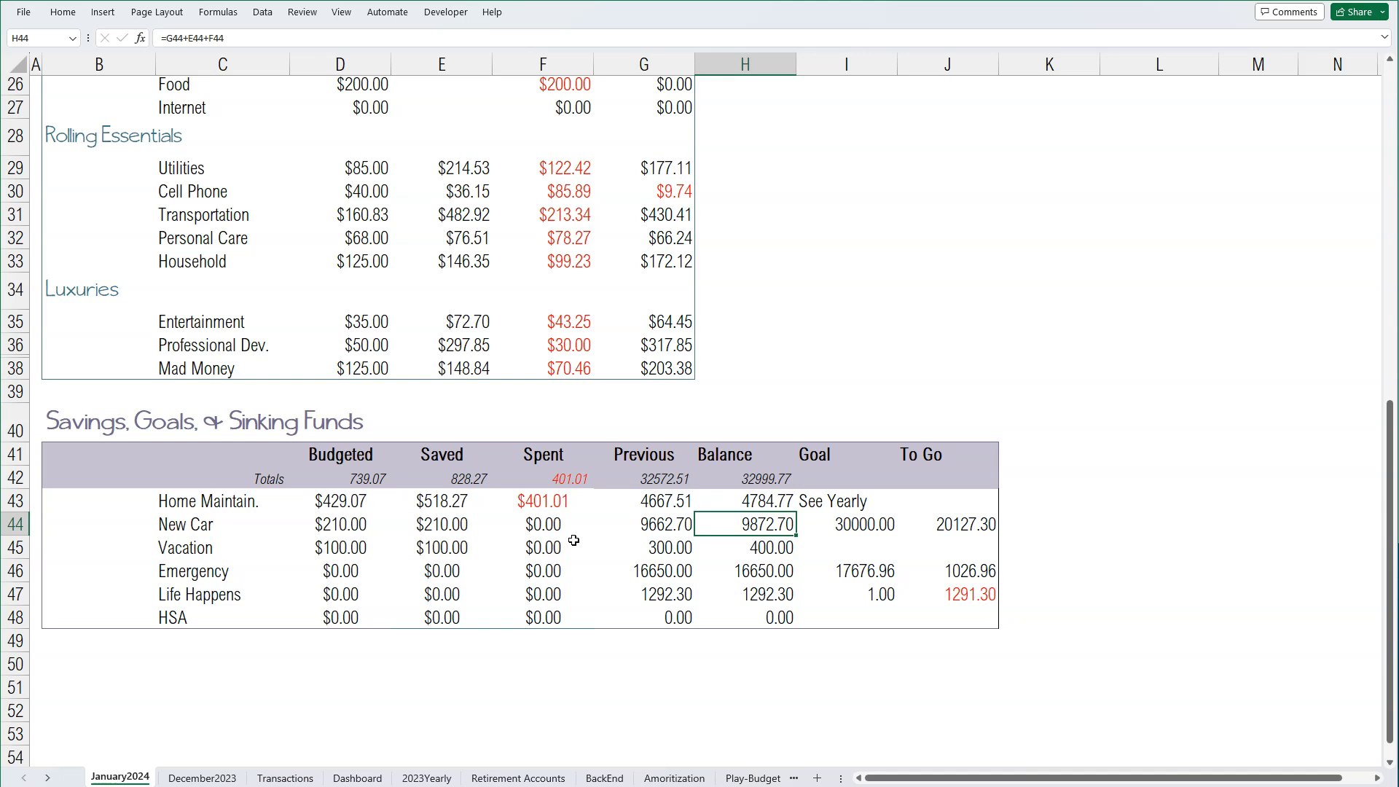
# Step: Check the Vacation fund's previous, saved and balance amounts in the savings table
pyautogui.scroll(1, 663, 338)
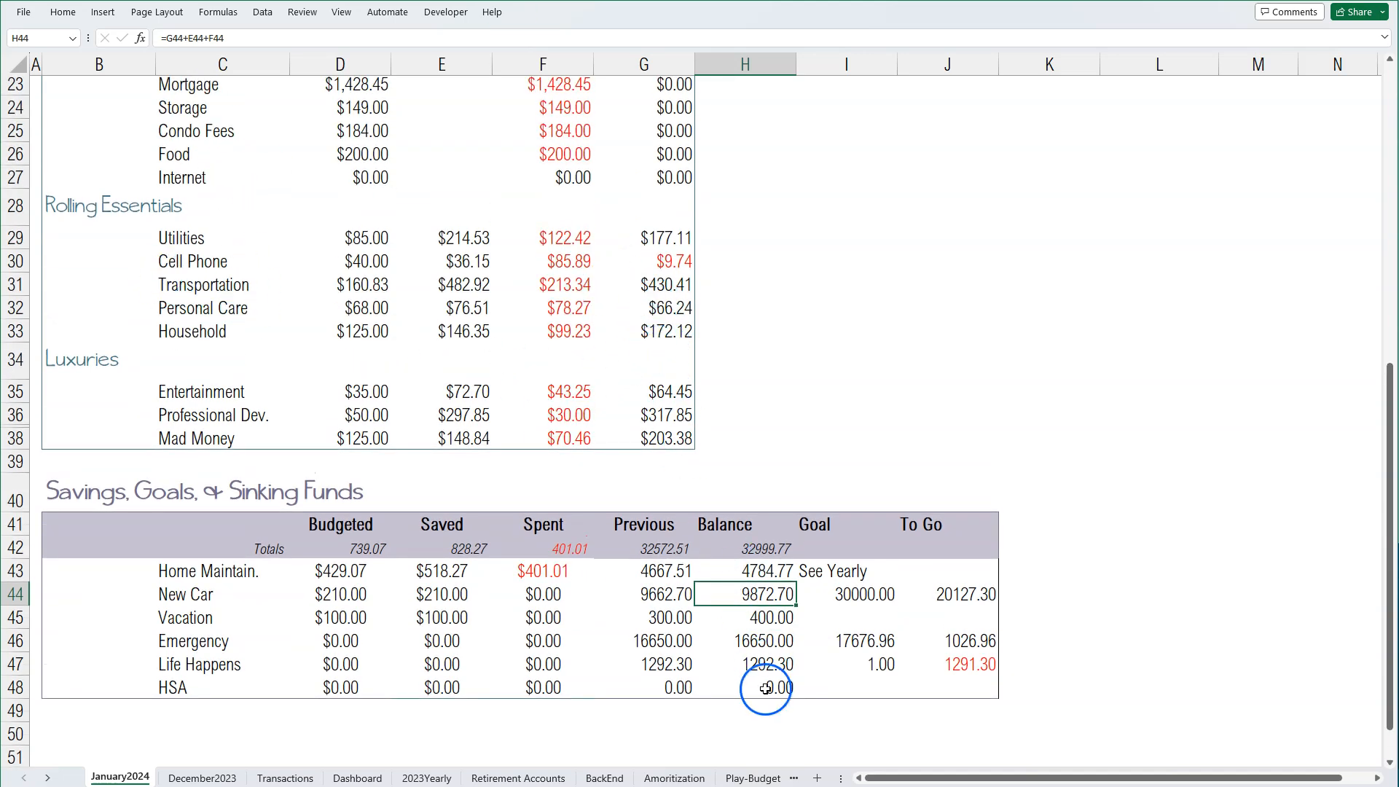
pyautogui.click(728, 611)
pyautogui.press('Left')
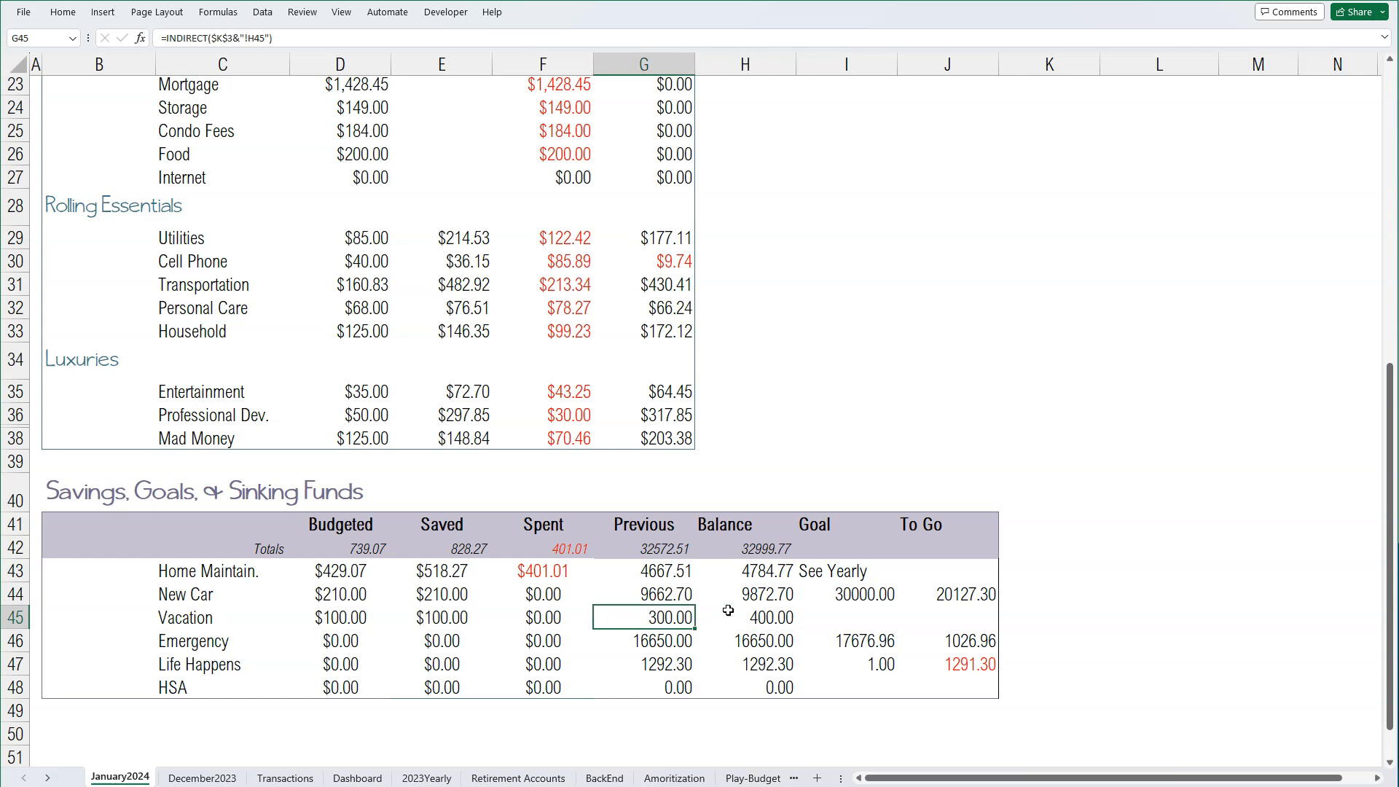
pyautogui.press('Left')
pyautogui.press('Left')
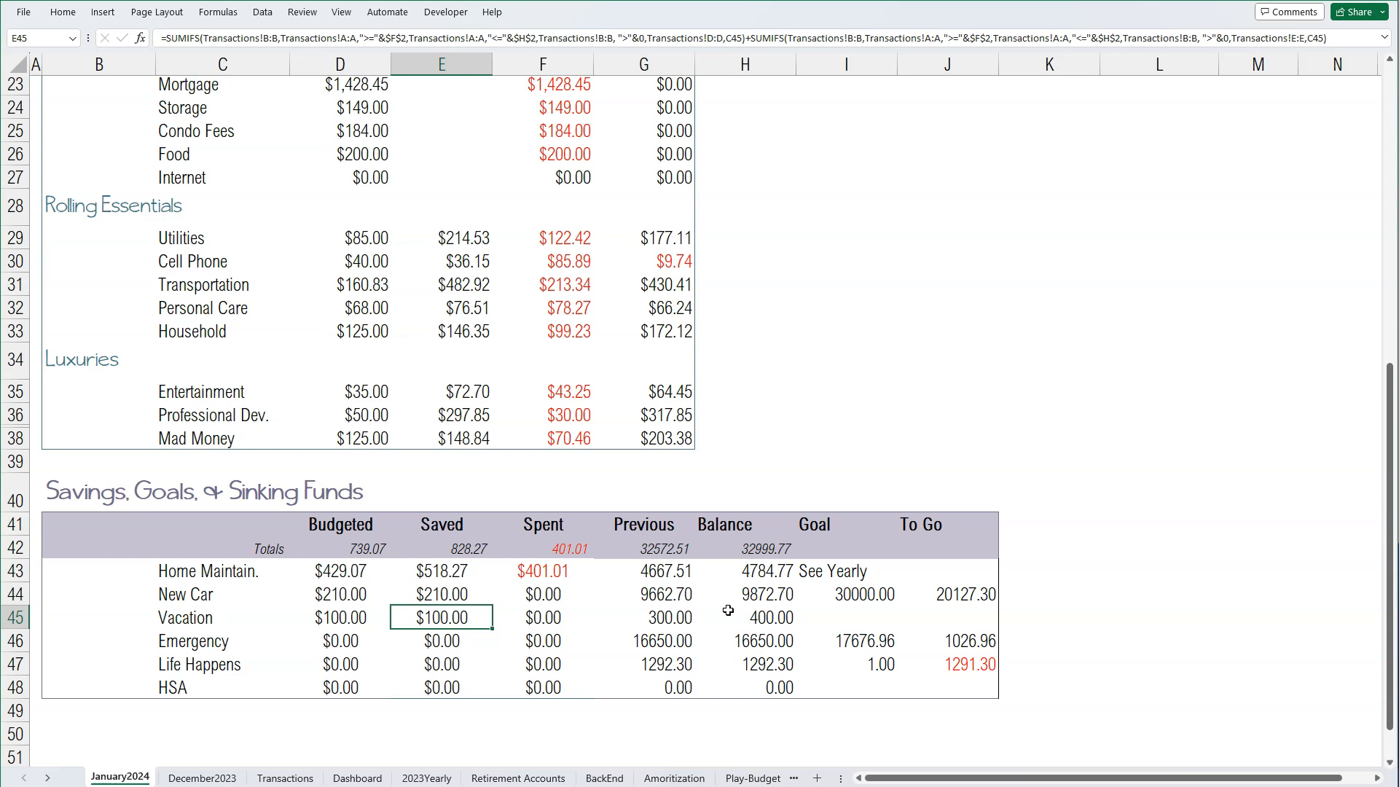
pyautogui.press('Right')
pyautogui.press('Right')
pyautogui.press('Right')
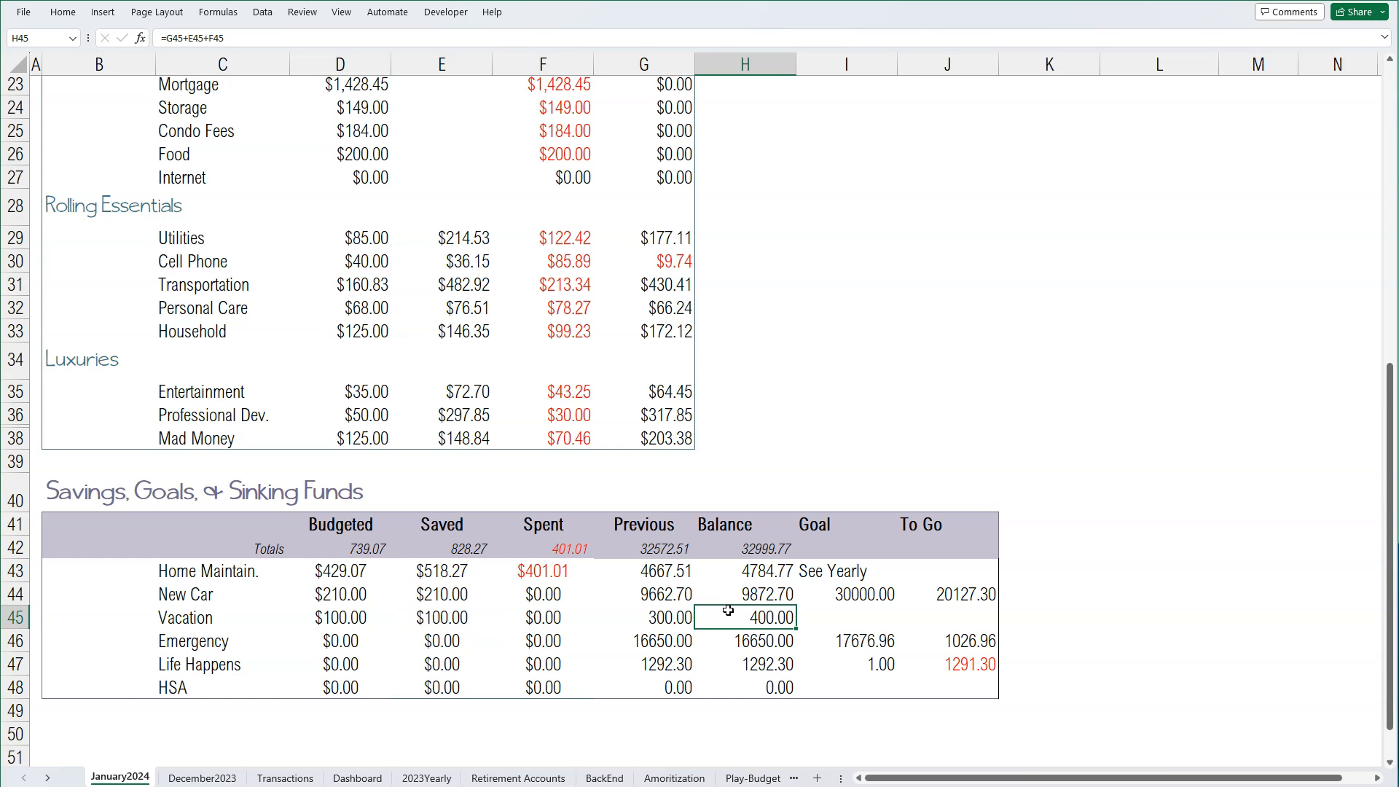
# Step: Compare the Emergency fund's previous amount, balance and goal
pyautogui.press('Down')
pyautogui.press('Left')
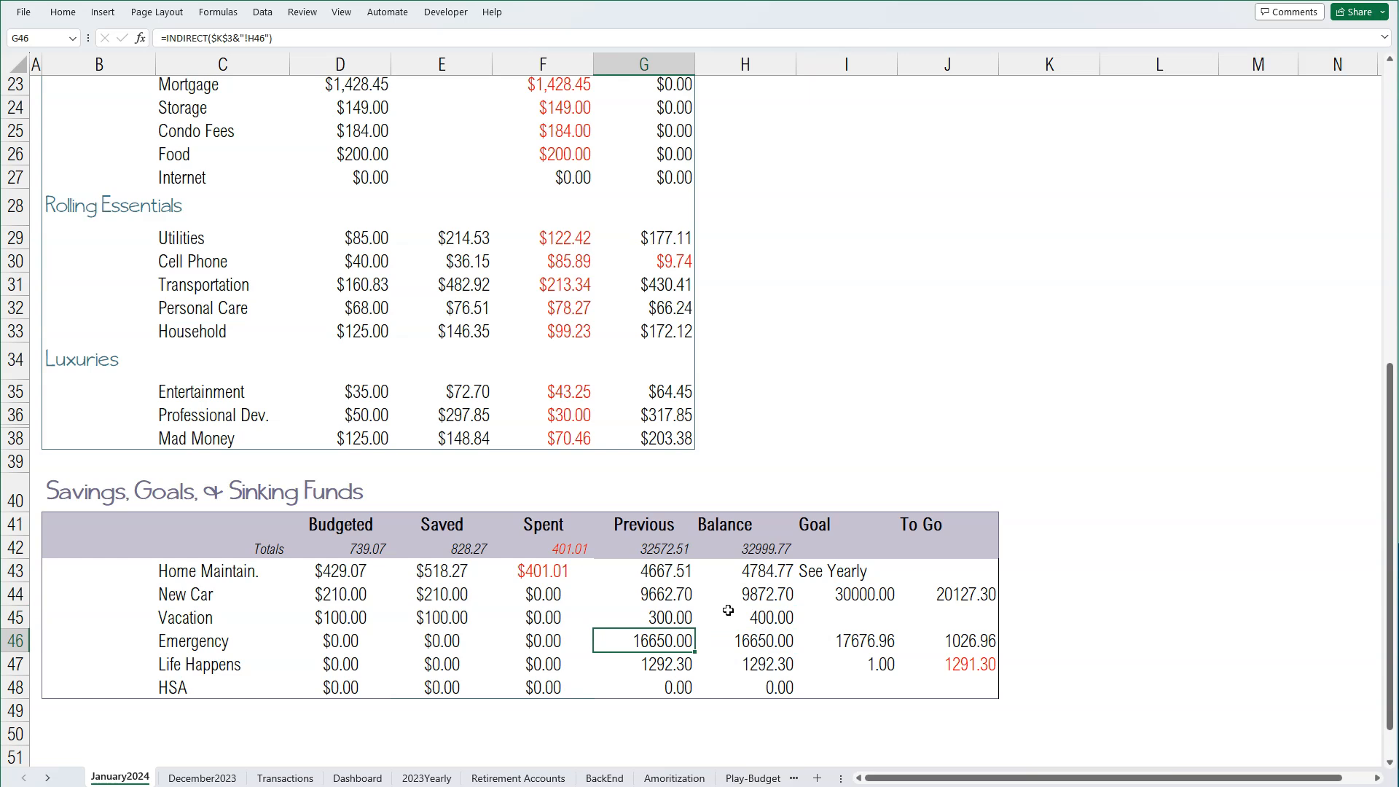
pyautogui.press('Right')
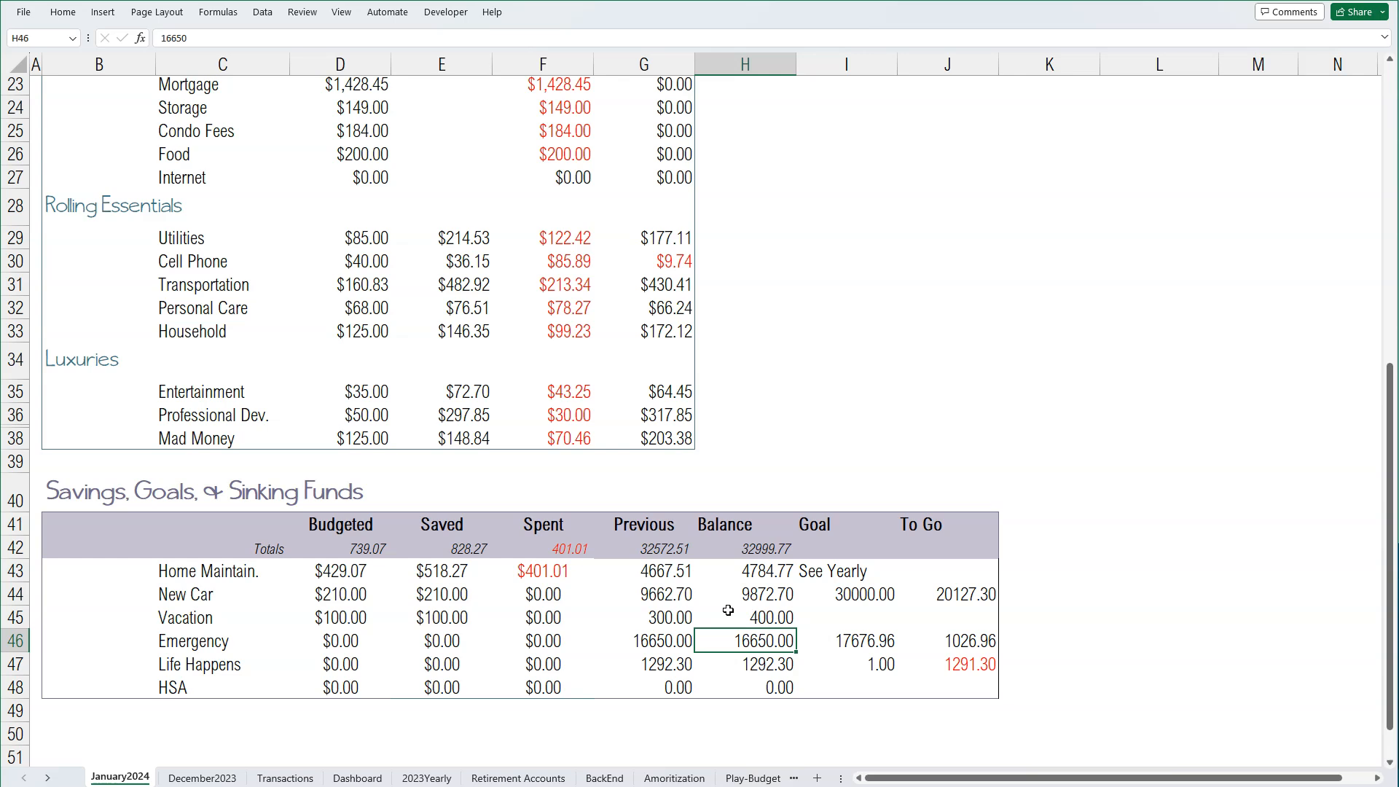
pyautogui.press('Right')
pyautogui.press('Left')
pyautogui.press('Right')
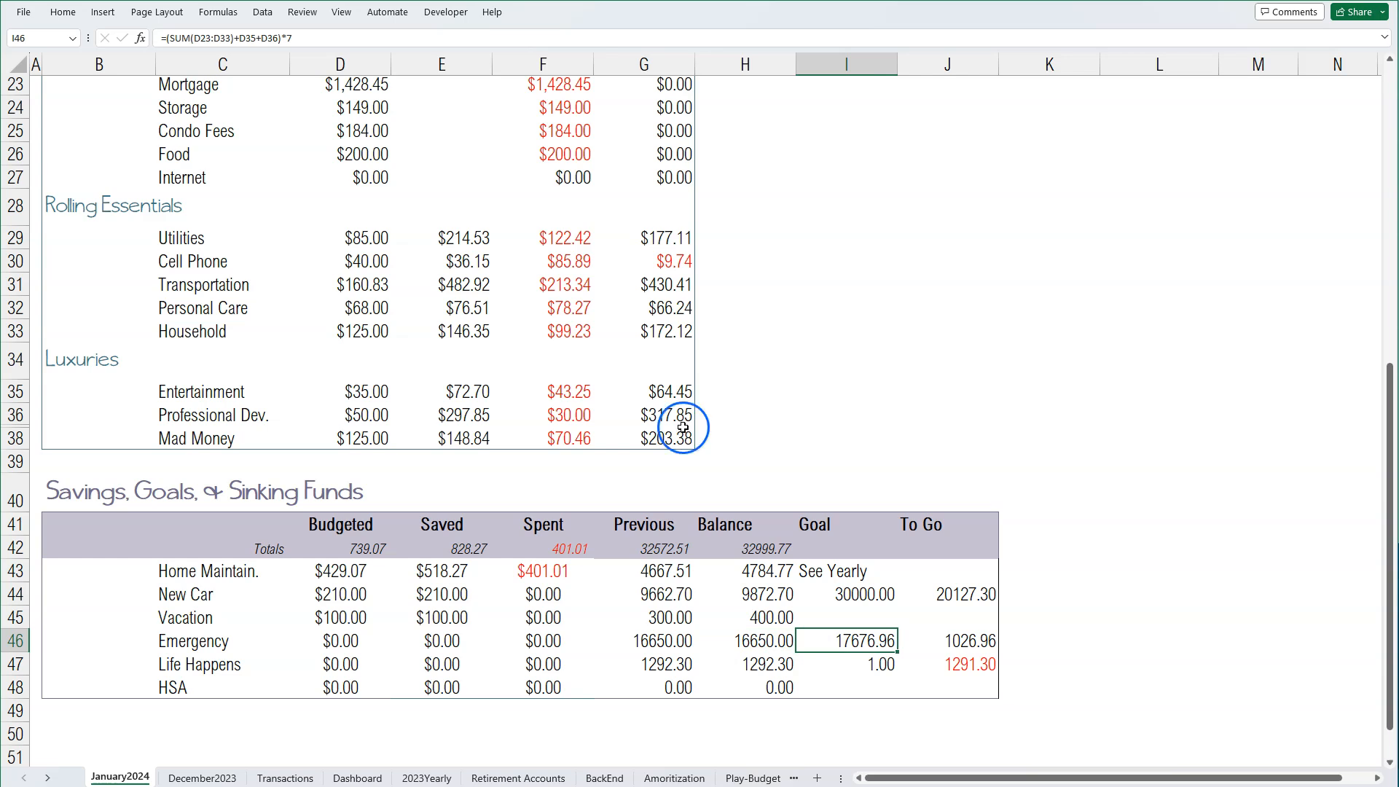
# Step: Inspect the Emergency goal's formula and the budgeted expense cells it references, leaving the formula as it is
pyautogui.click(320, 37)
pyautogui.scroll(1, 439, 415)
pyautogui.scroll(1, 408, 349)
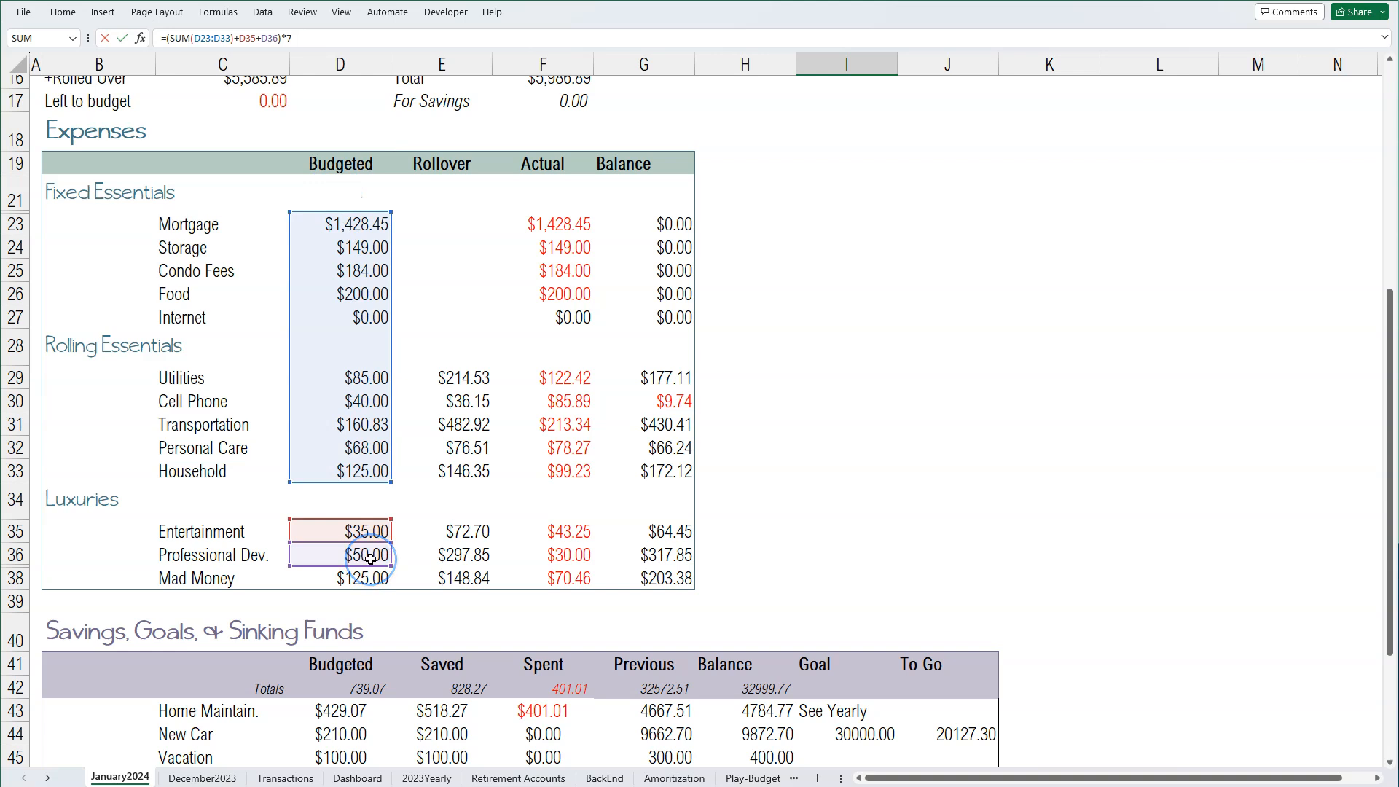
pyautogui.scroll(-3, 370, 558)
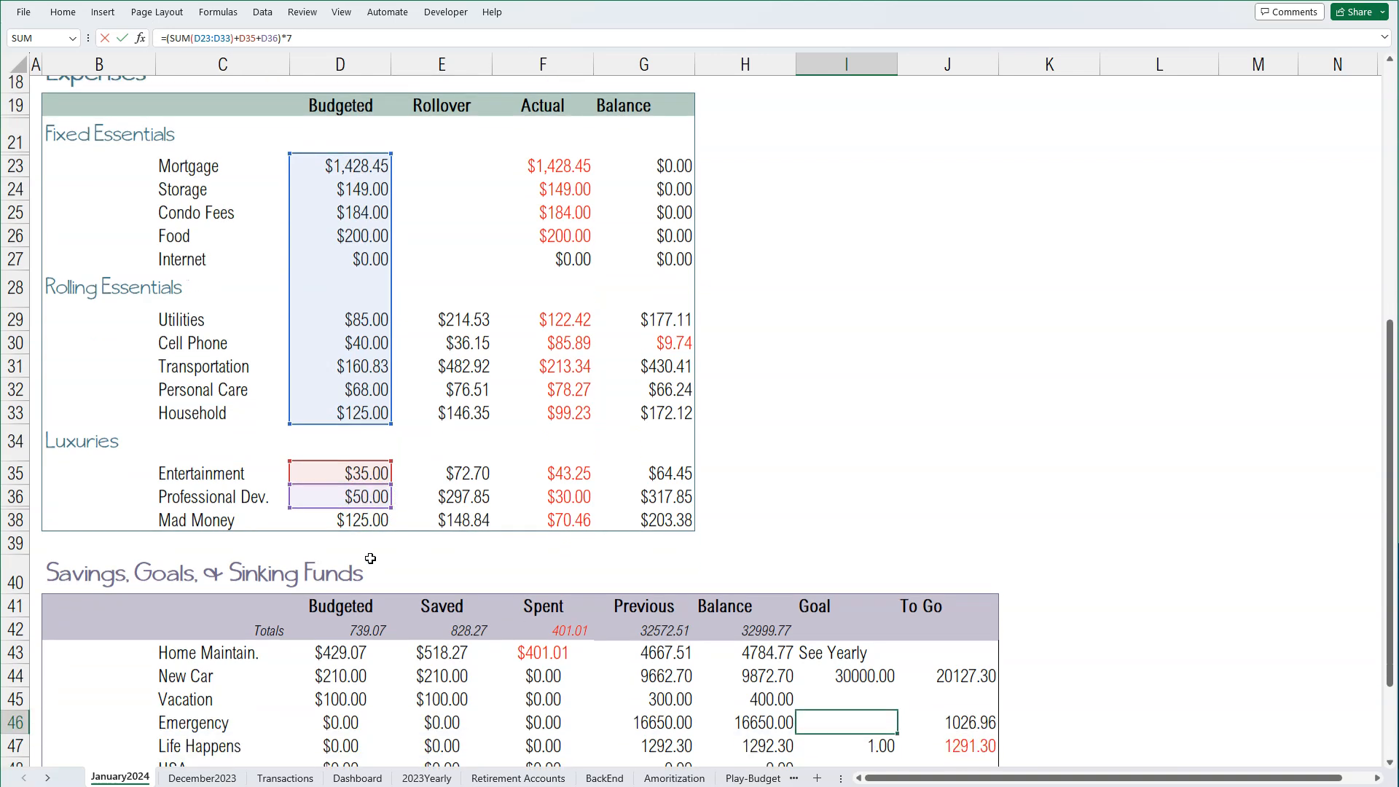
pyautogui.scroll(1, 755, 596)
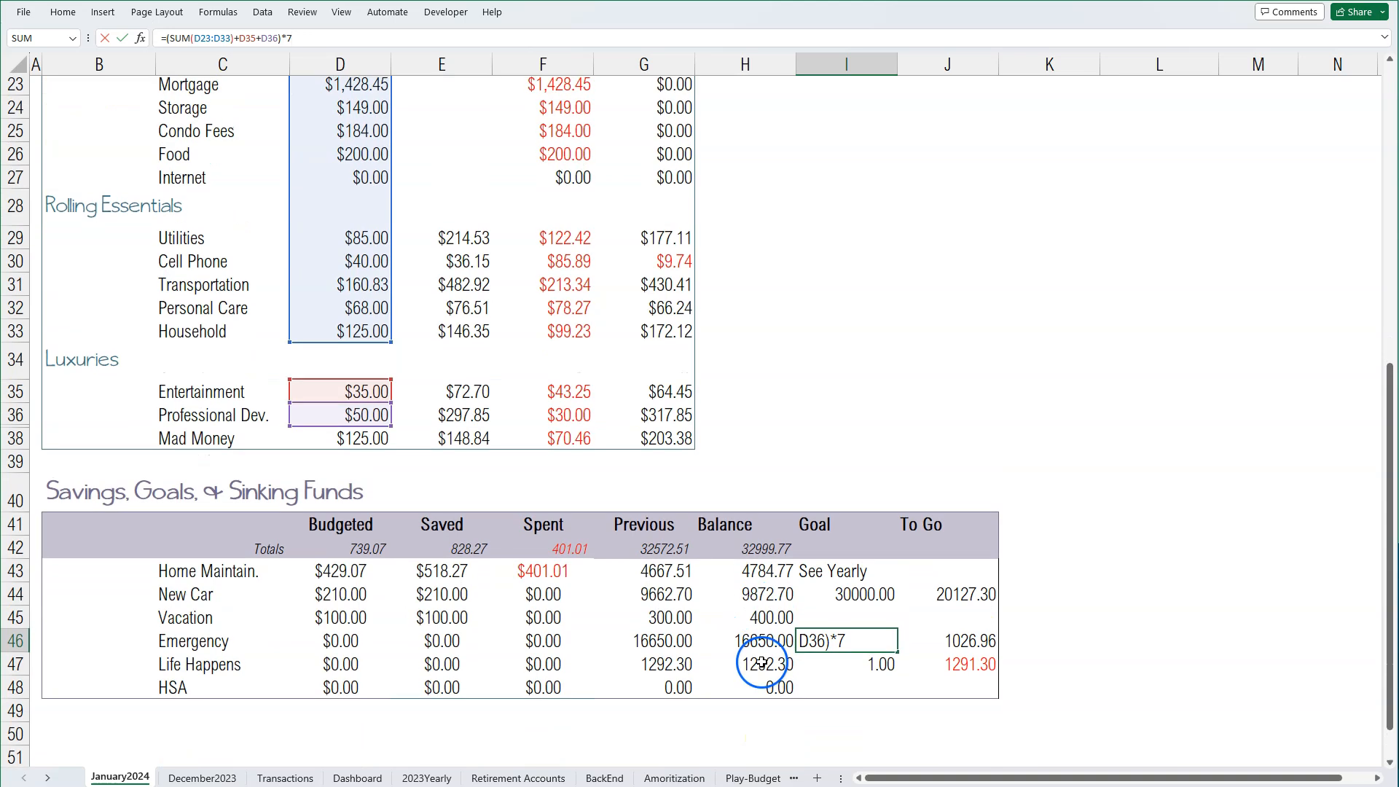
pyautogui.press('Return')
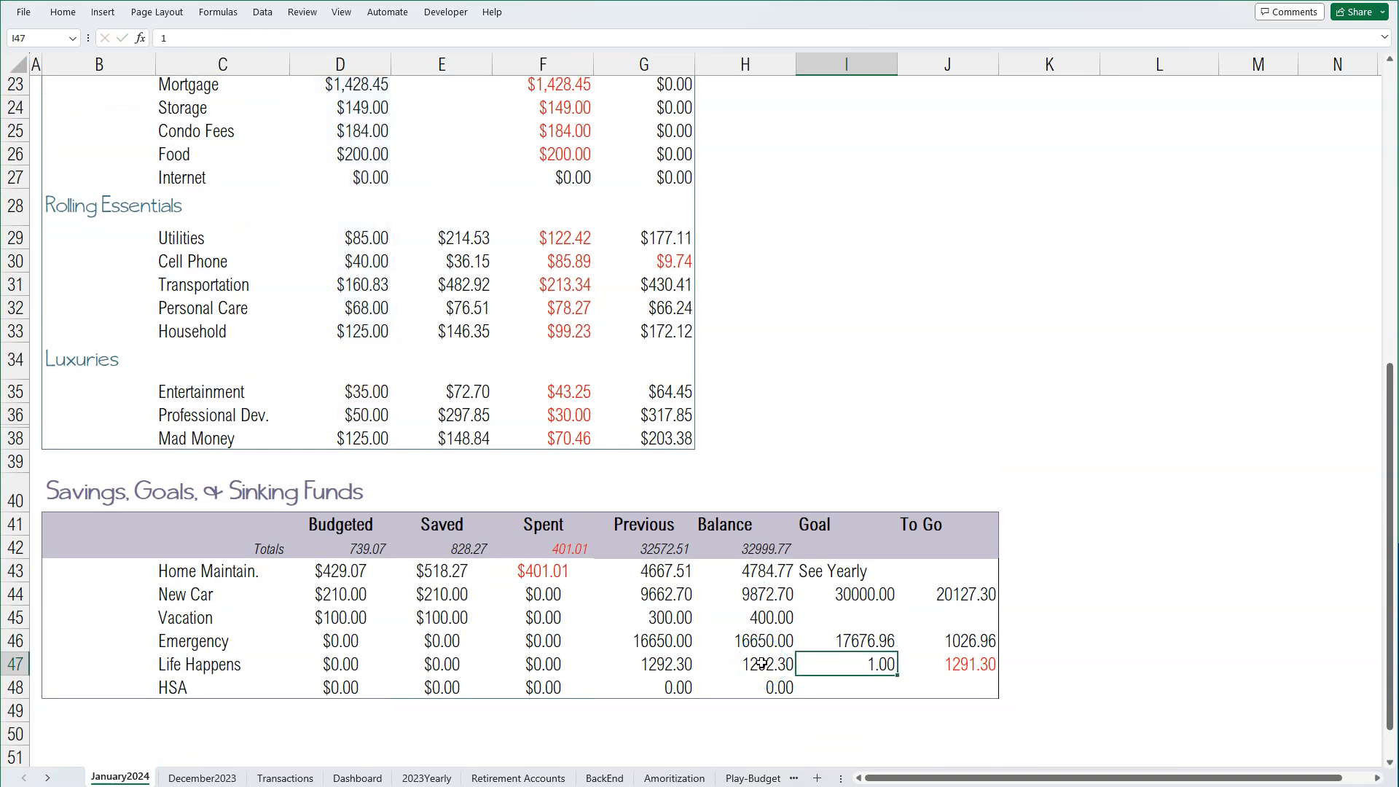
# Step: Check the Life Happens fund's balance and previous amount, and look back over the Sanity Checks and Expenses sections
pyautogui.press('Left')
pyautogui.press('Left')
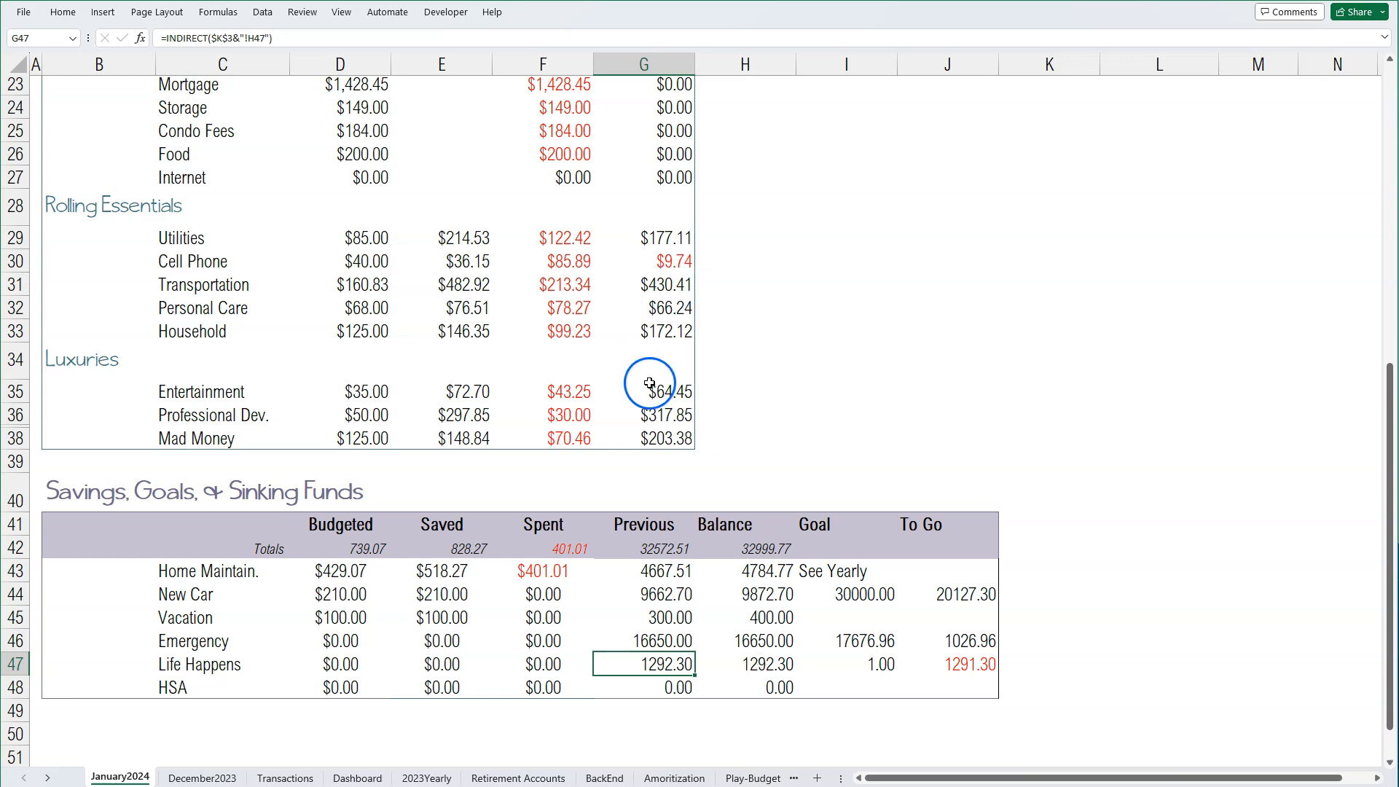
pyautogui.scroll(4, 649, 384)
pyautogui.scroll(3, 649, 383)
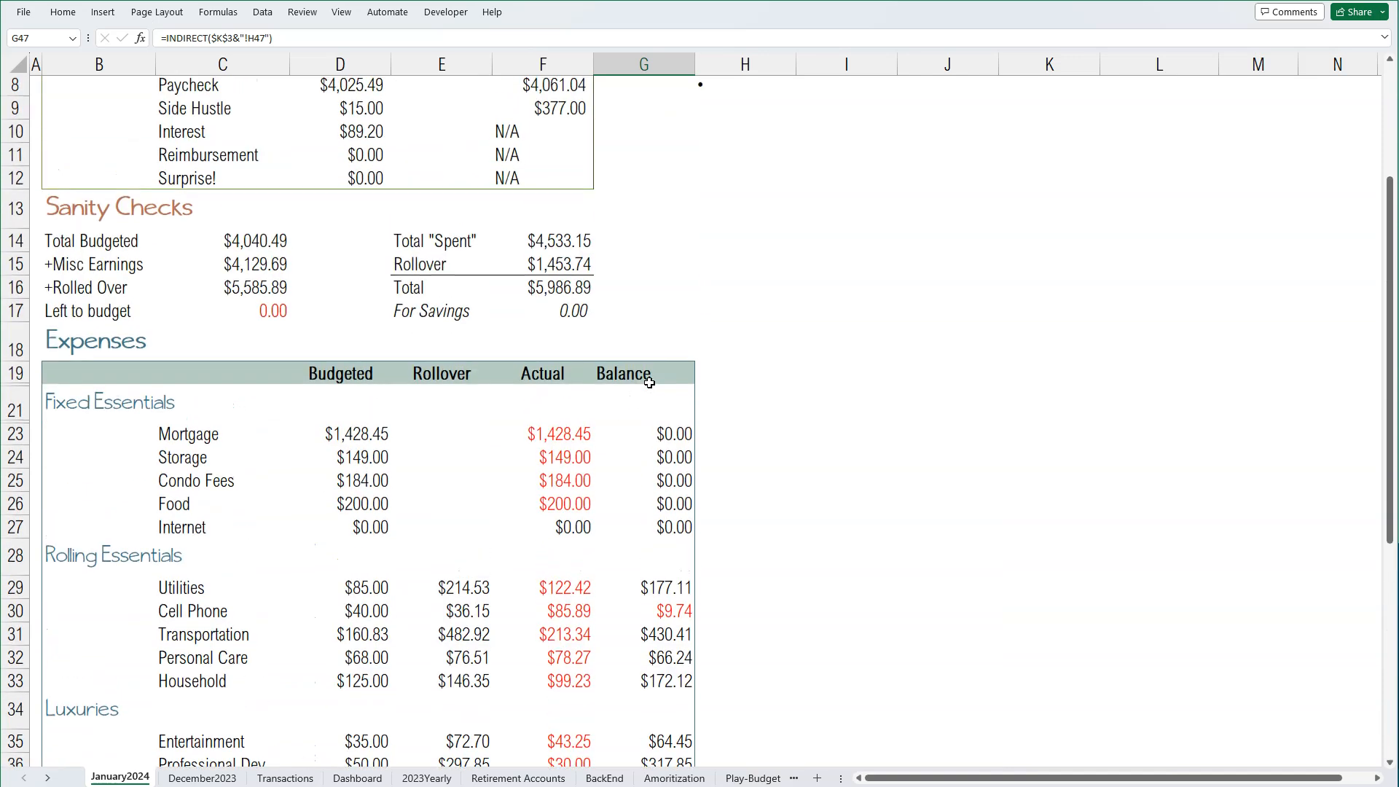
pyautogui.scroll(-2, 649, 383)
pyautogui.scroll(-2, 651, 394)
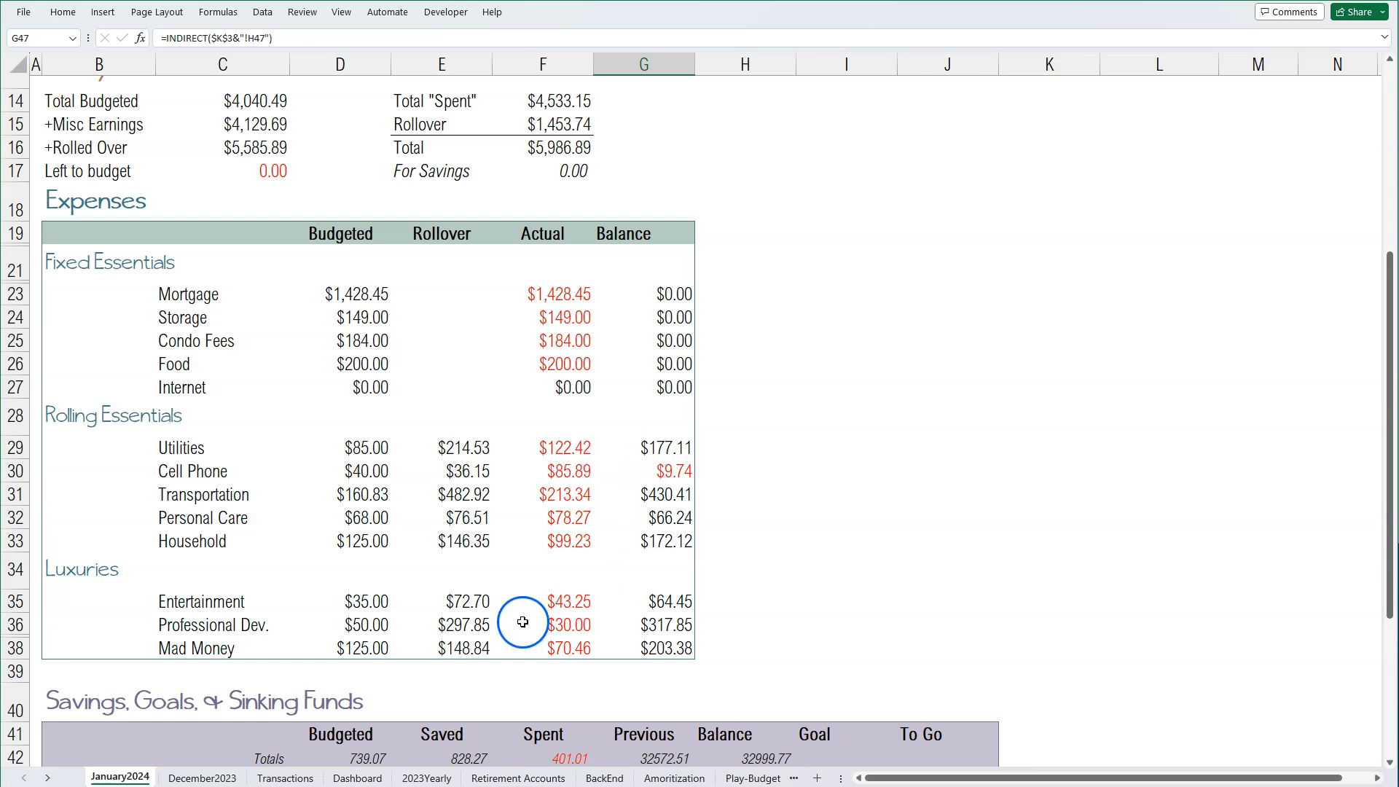
# Step: Create a copy of the January2024 sheet in Budget.xlsm, placed before the original
pyautogui.rightClick(124, 778)
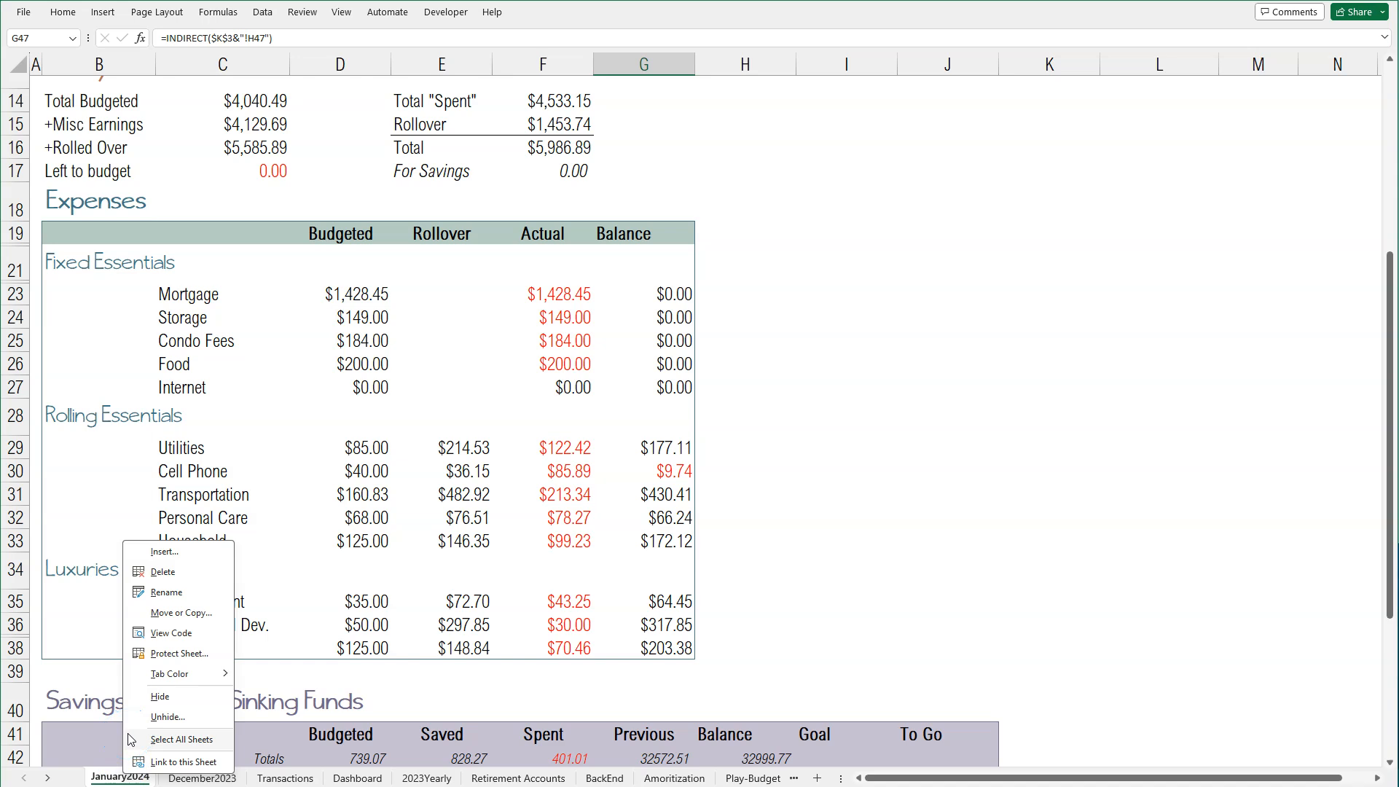
pyautogui.click(159, 616)
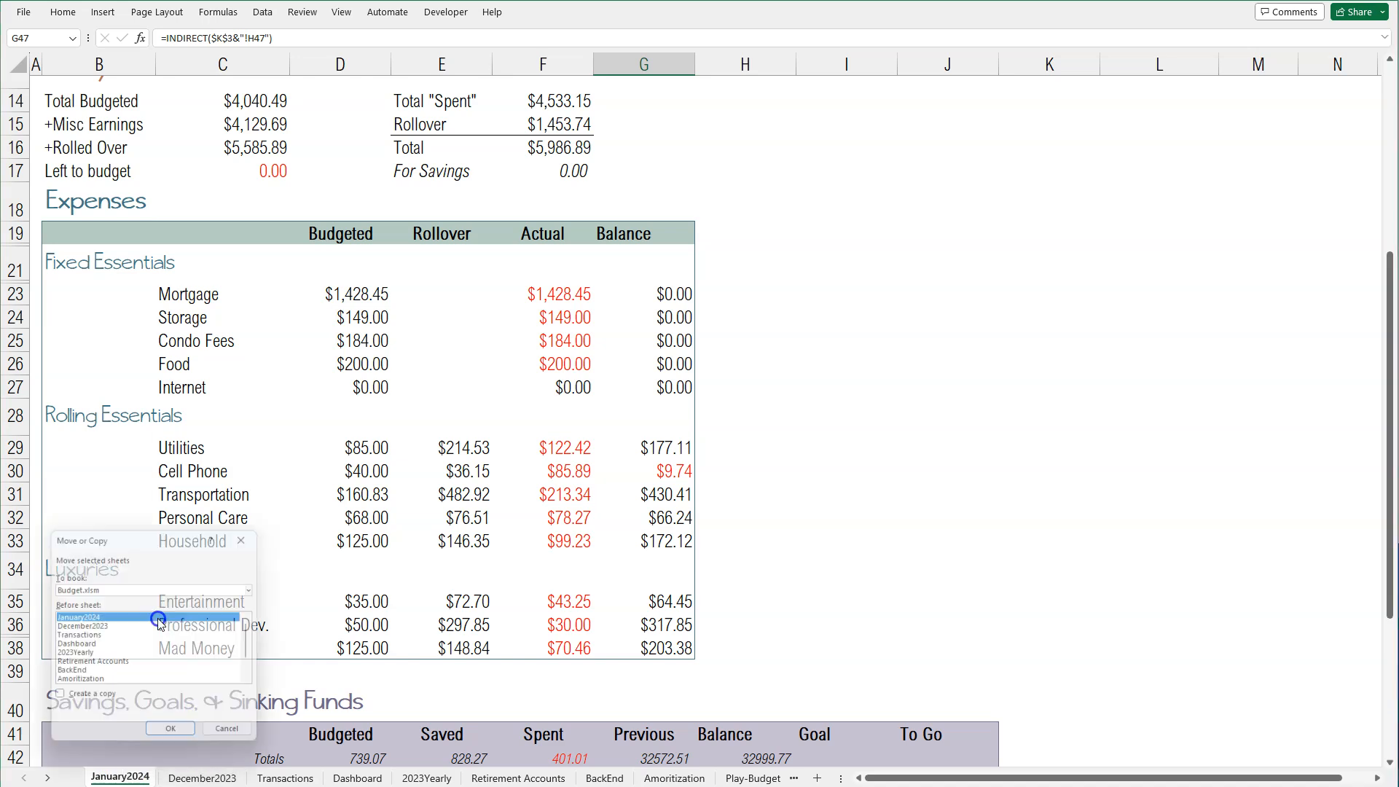
pyautogui.click(56, 699)
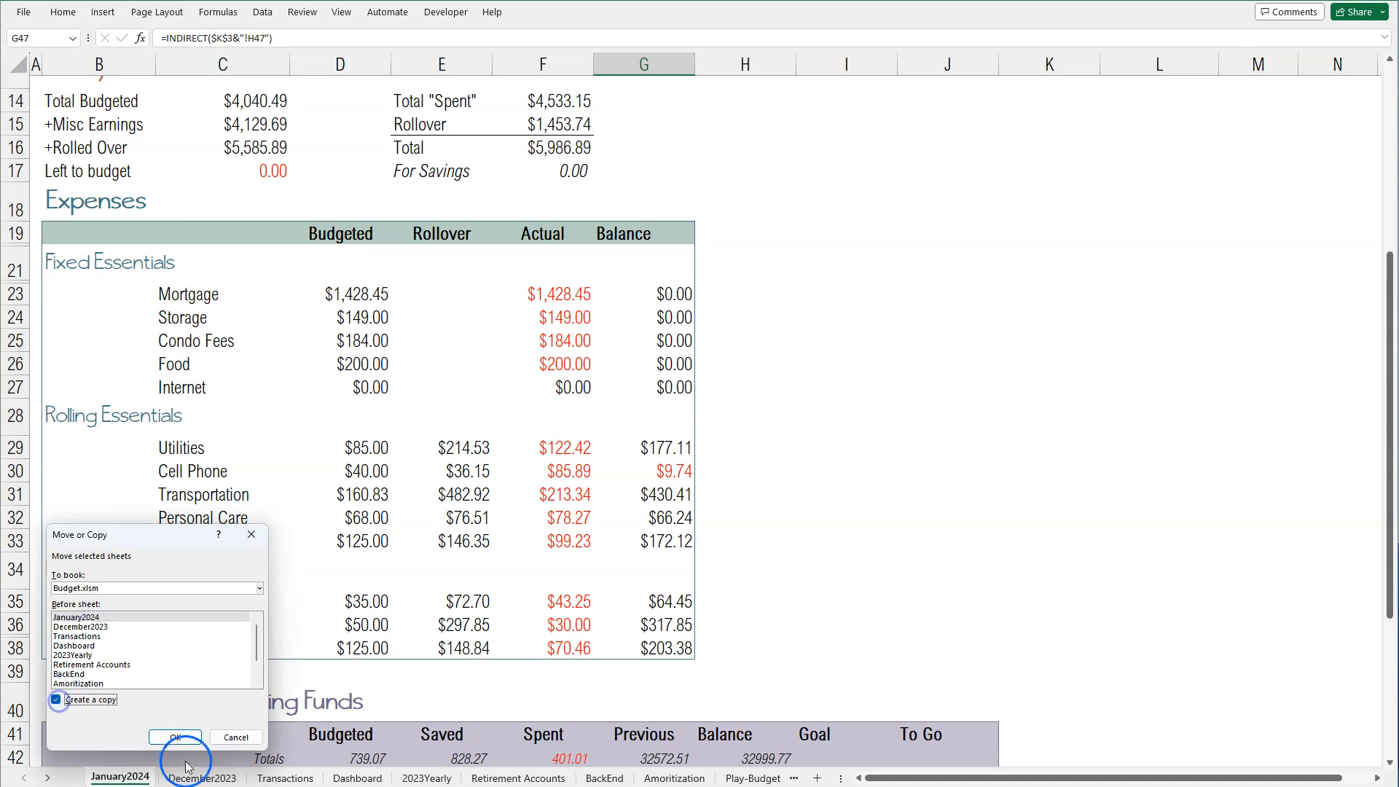
pyautogui.click(176, 737)
# Step: Rename the copied January sheet to February2024
pyautogui.rightClick(120, 777)
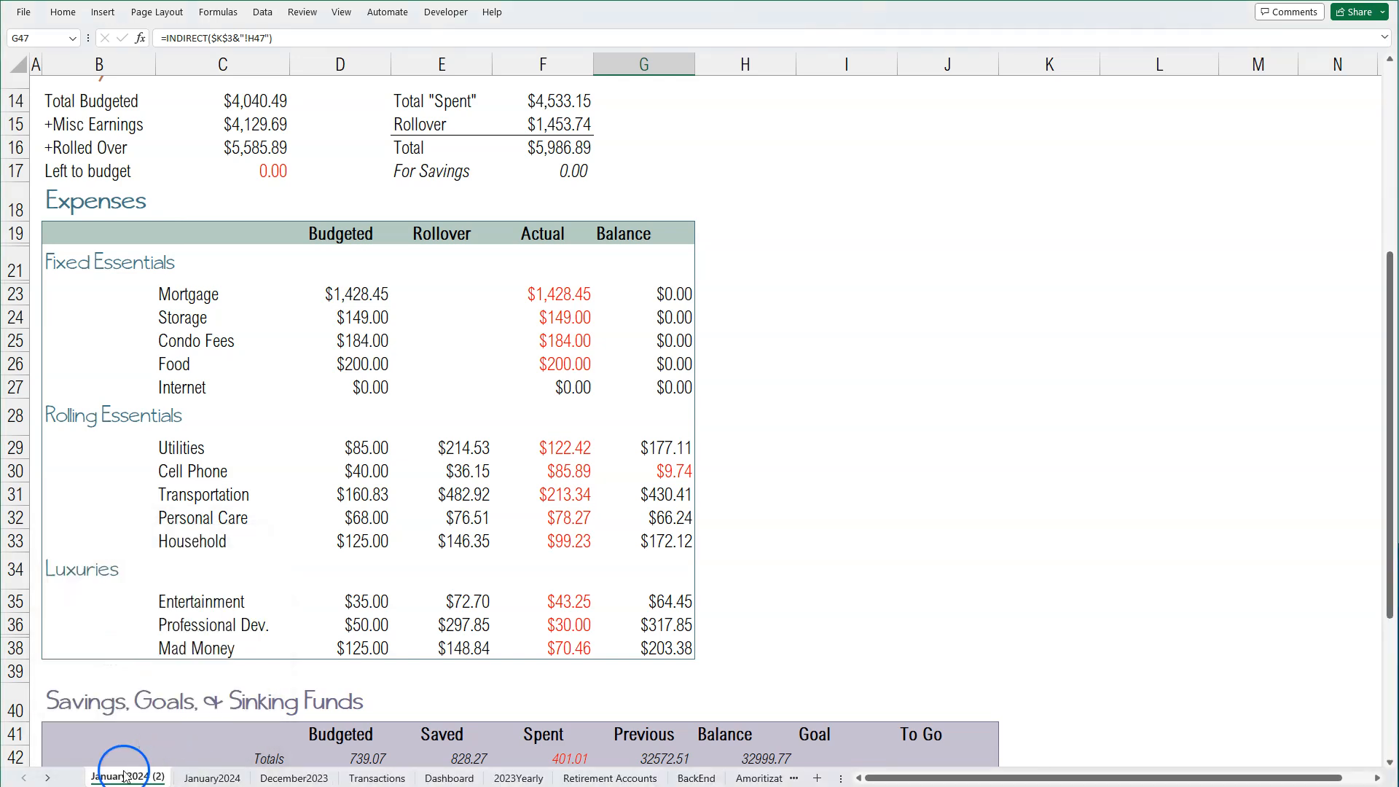
pyautogui.click(179, 590)
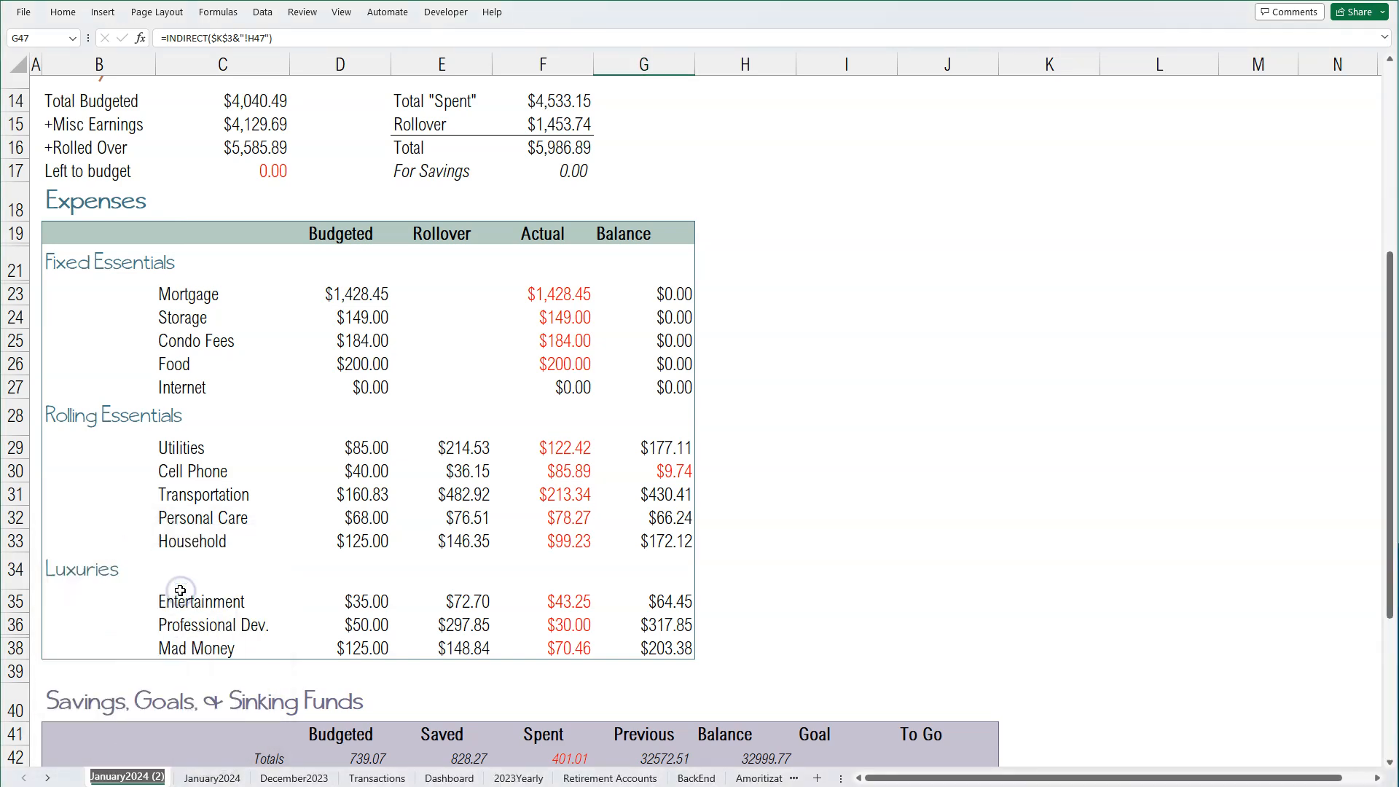
pyautogui.press('End')
pyautogui.press('BackSpace')
pyautogui.press('BackSpace')
pyautogui.press('BackSpace')
pyautogui.press('BackSpace')
pyautogui.press('BackSpace')
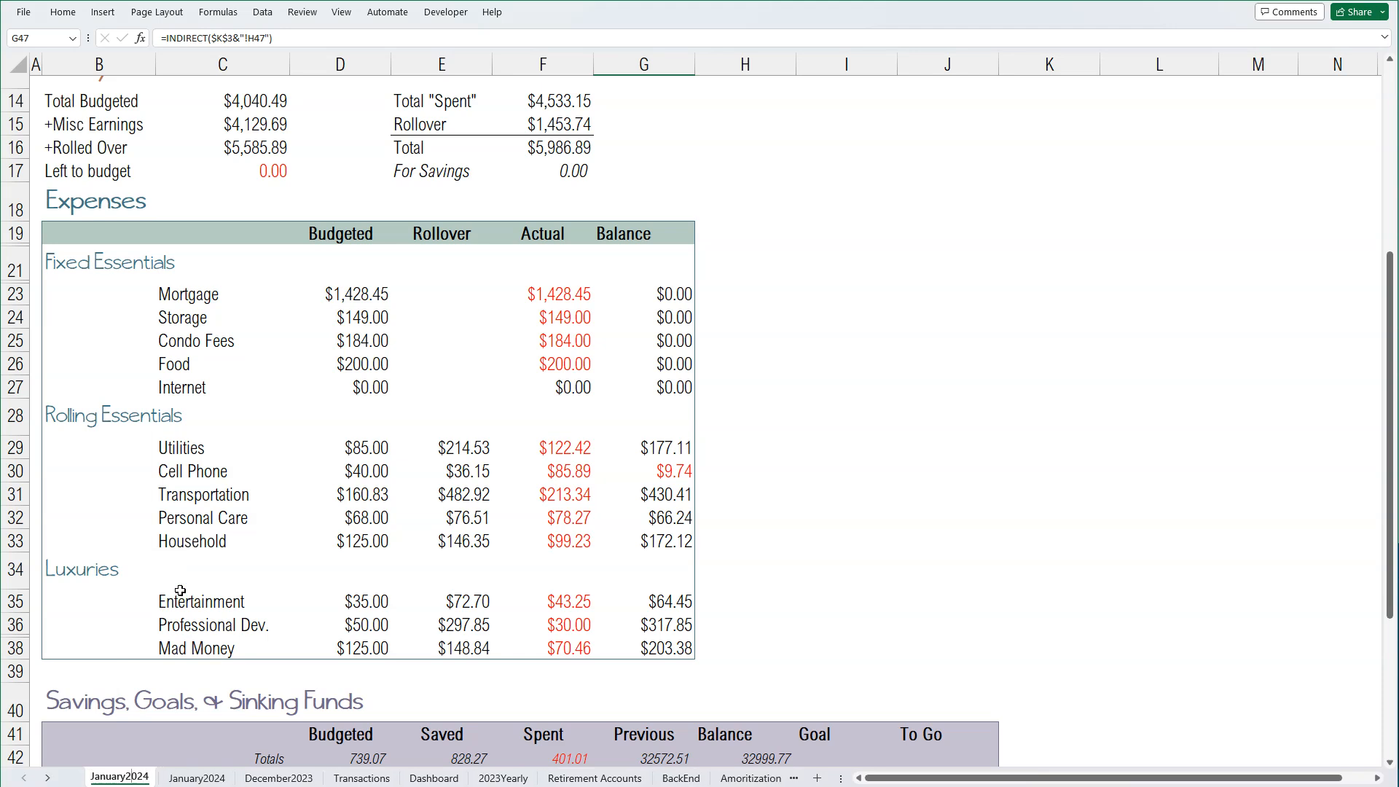
pyautogui.press('Left')
pyautogui.press('Left')
pyautogui.press('Left')
pyautogui.press('Left')
pyautogui.press('BackSpace')
pyautogui.press('BackSpace')
pyautogui.press('BackSpace')
pyautogui.press('BackSpace')
pyautogui.press('BackSpace')
pyautogui.press('BackSpace')
pyautogui.press('BackSpace')
pyautogui.write('February')
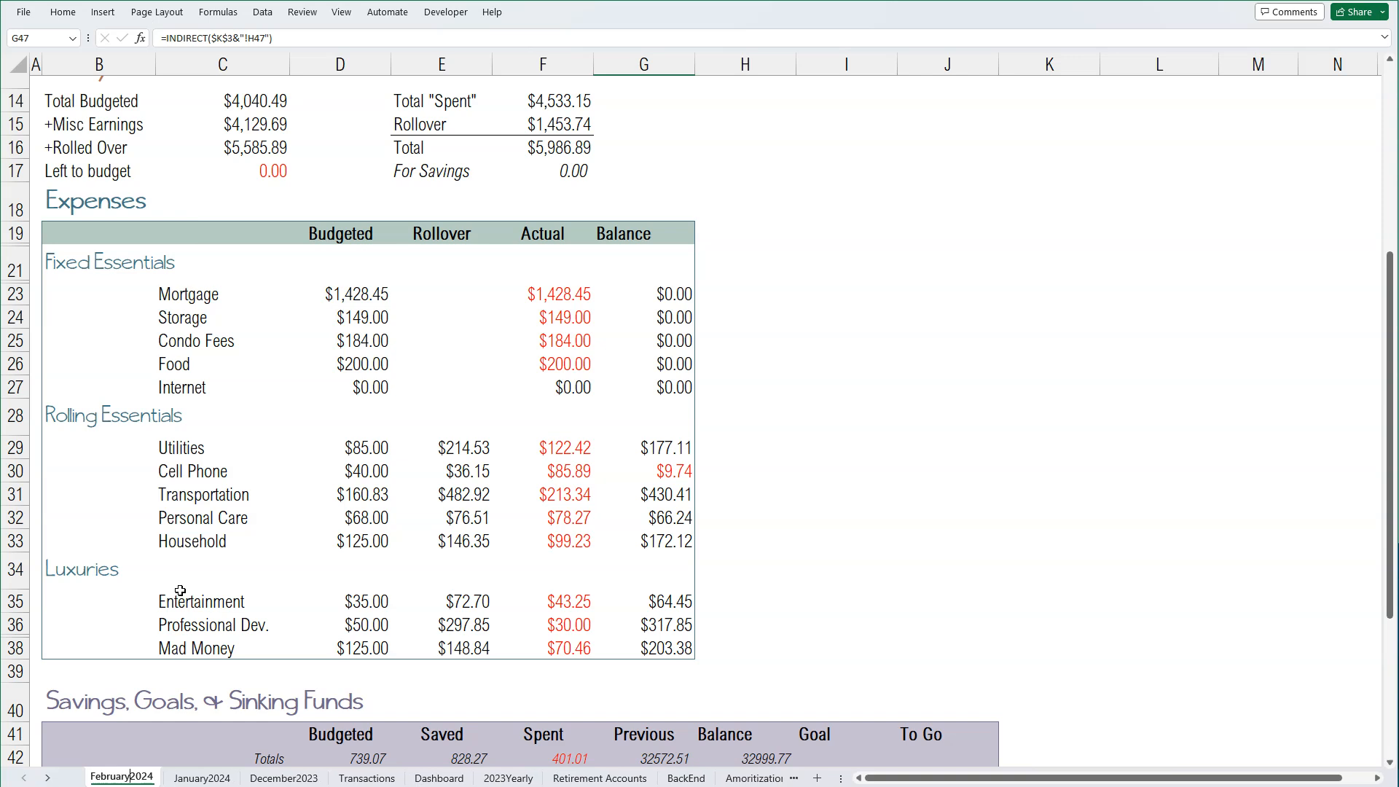
pyautogui.click(747, 447)
# Step: Set the start date of the February2024 sheet's budget period in F2 to 2/1/2024
pyautogui.scroll(5, 794, 649)
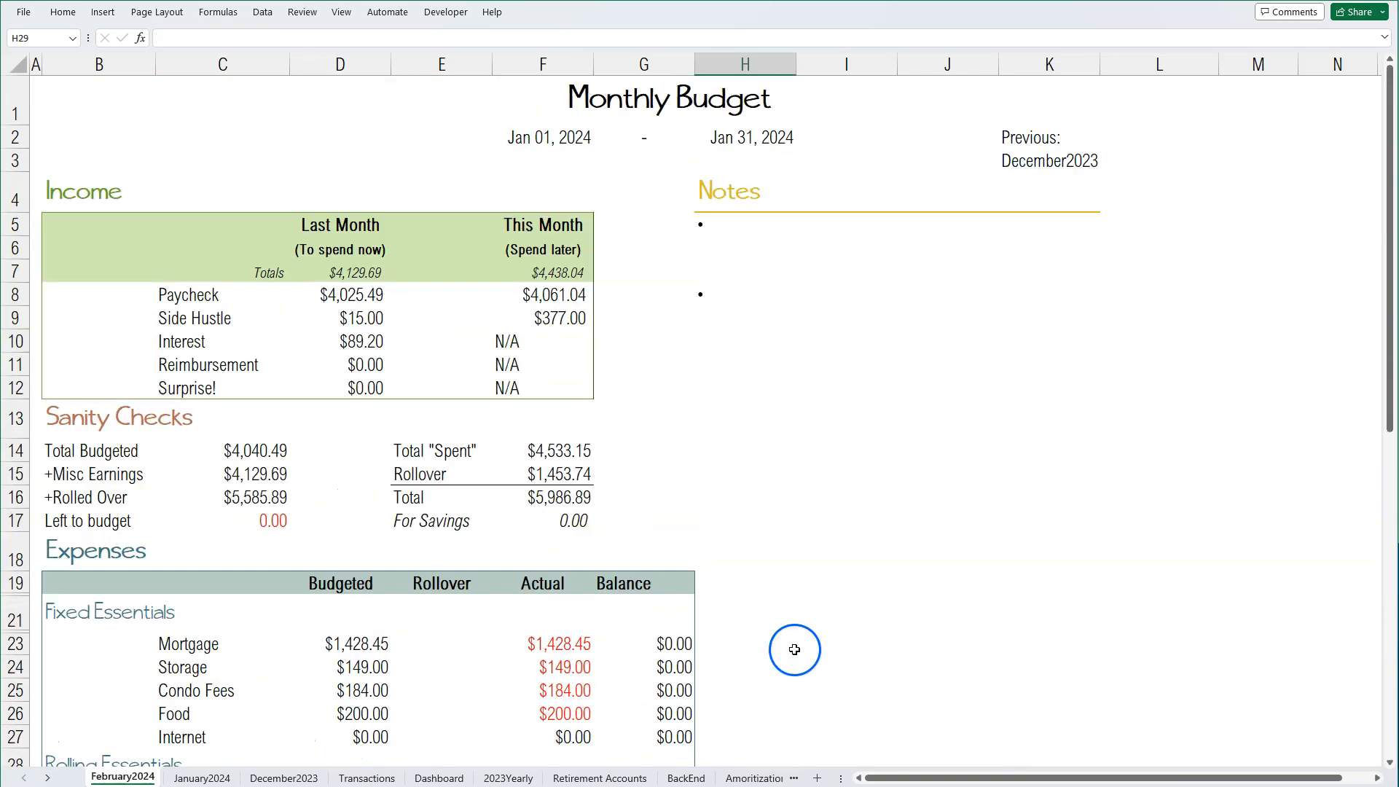
pyautogui.click(547, 135)
pyautogui.click(173, 37)
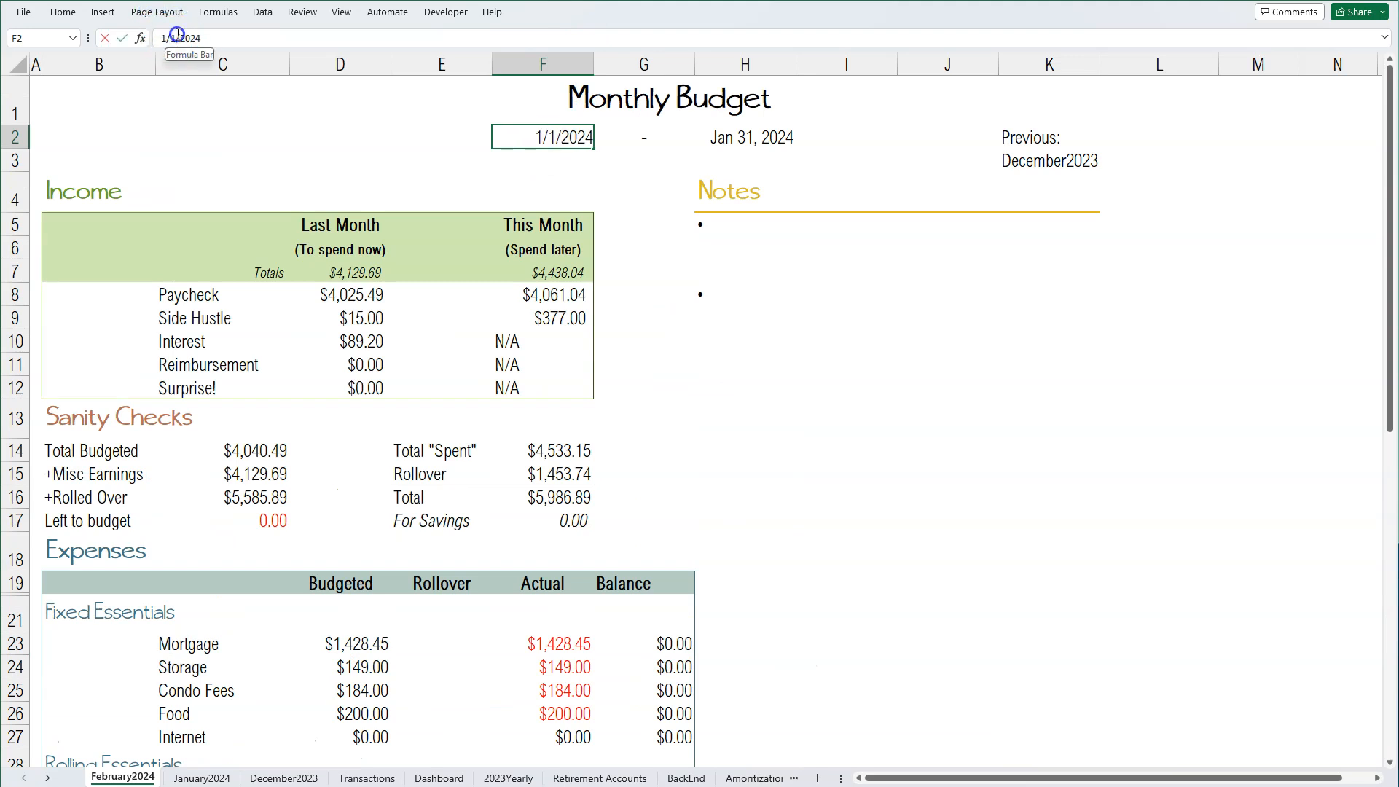
pyautogui.press('BackSpace')
pyautogui.write('2')
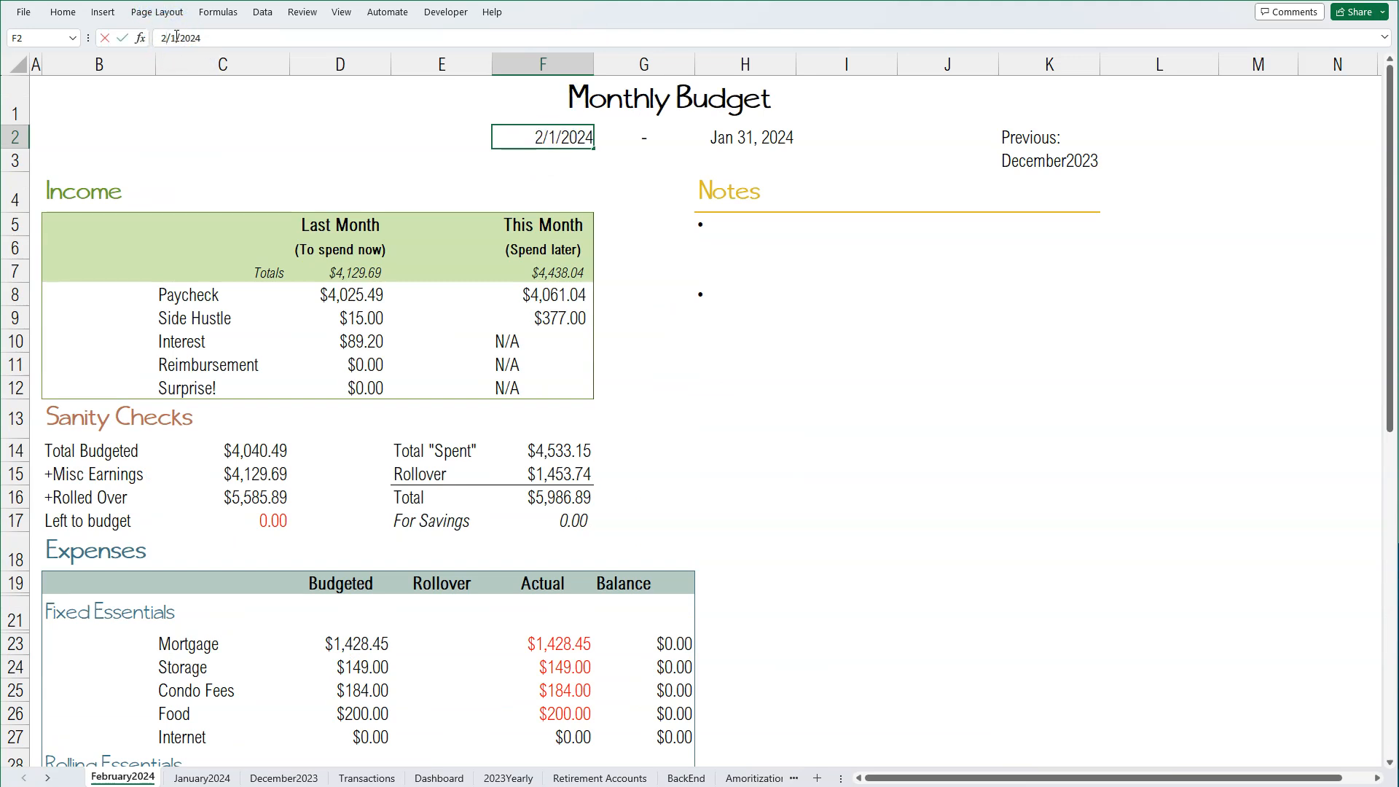
# Step: Set the budget period's end date in H2 to 2/29/2024
pyautogui.click(758, 139)
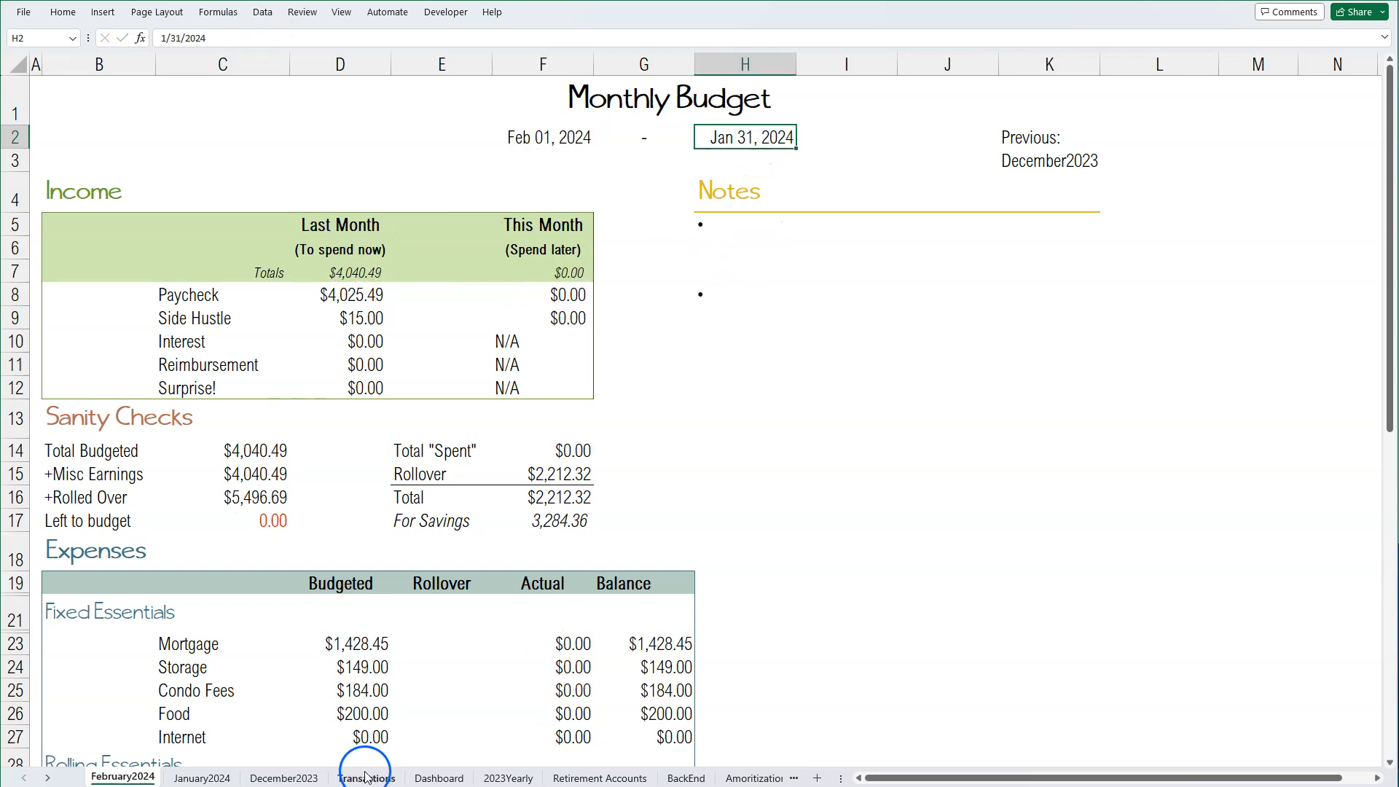
pyautogui.click(164, 36)
pyautogui.press('BackSpace')
pyautogui.write('2')
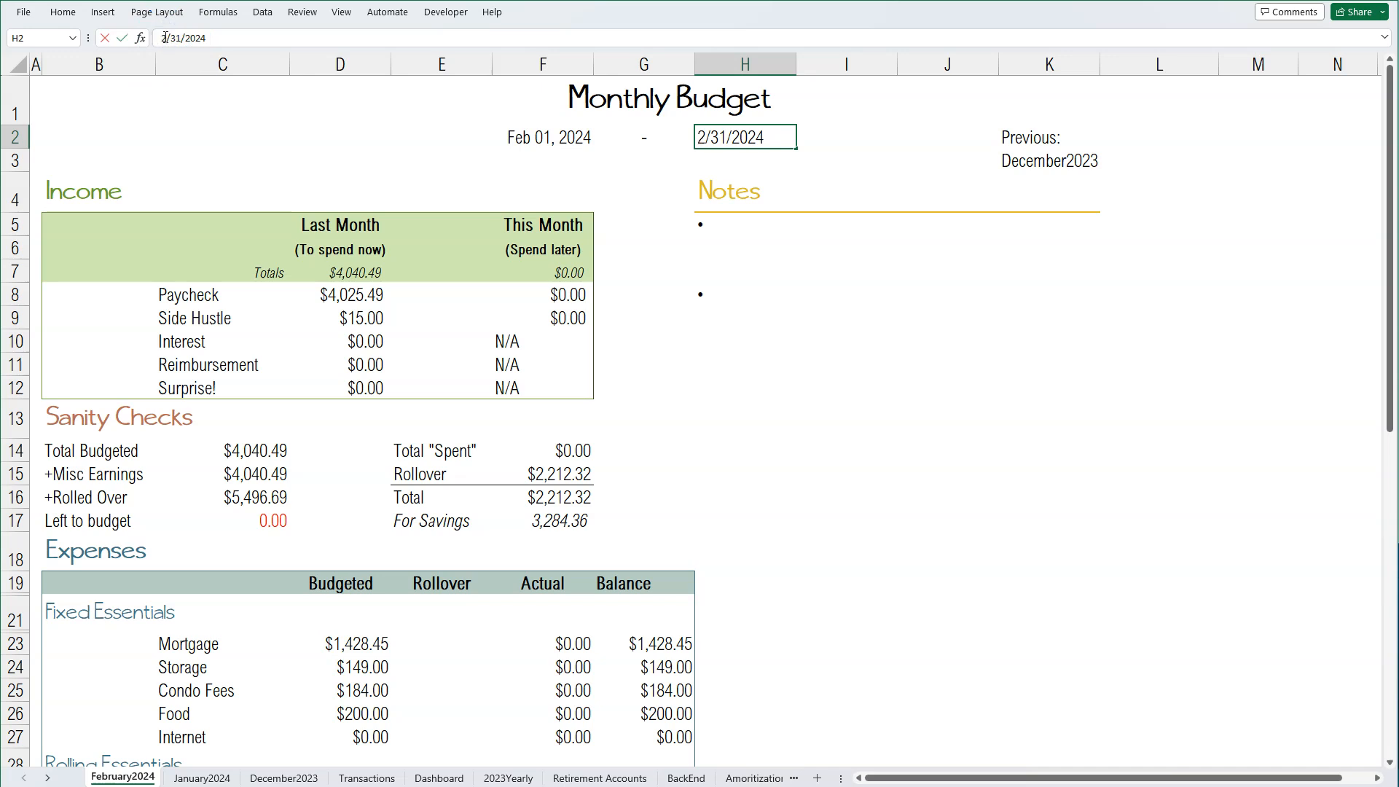
pyautogui.press('BackSpace')
pyautogui.press('BackSpace')
pyautogui.write('29')
pyautogui.press('Return')
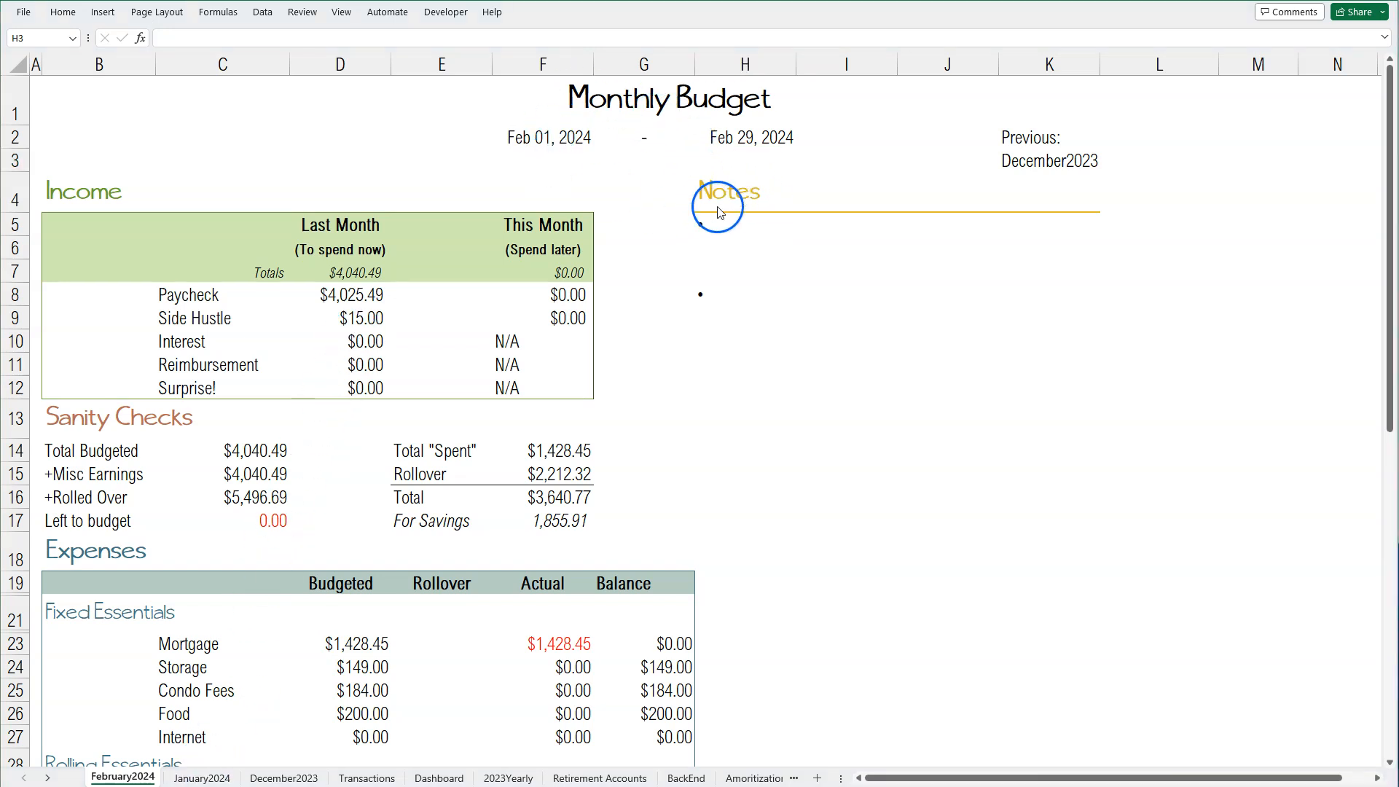
# Step: Set the Previous month reference in K3 to January2023
pyautogui.click(1068, 155)
pyautogui.click(1049, 157)
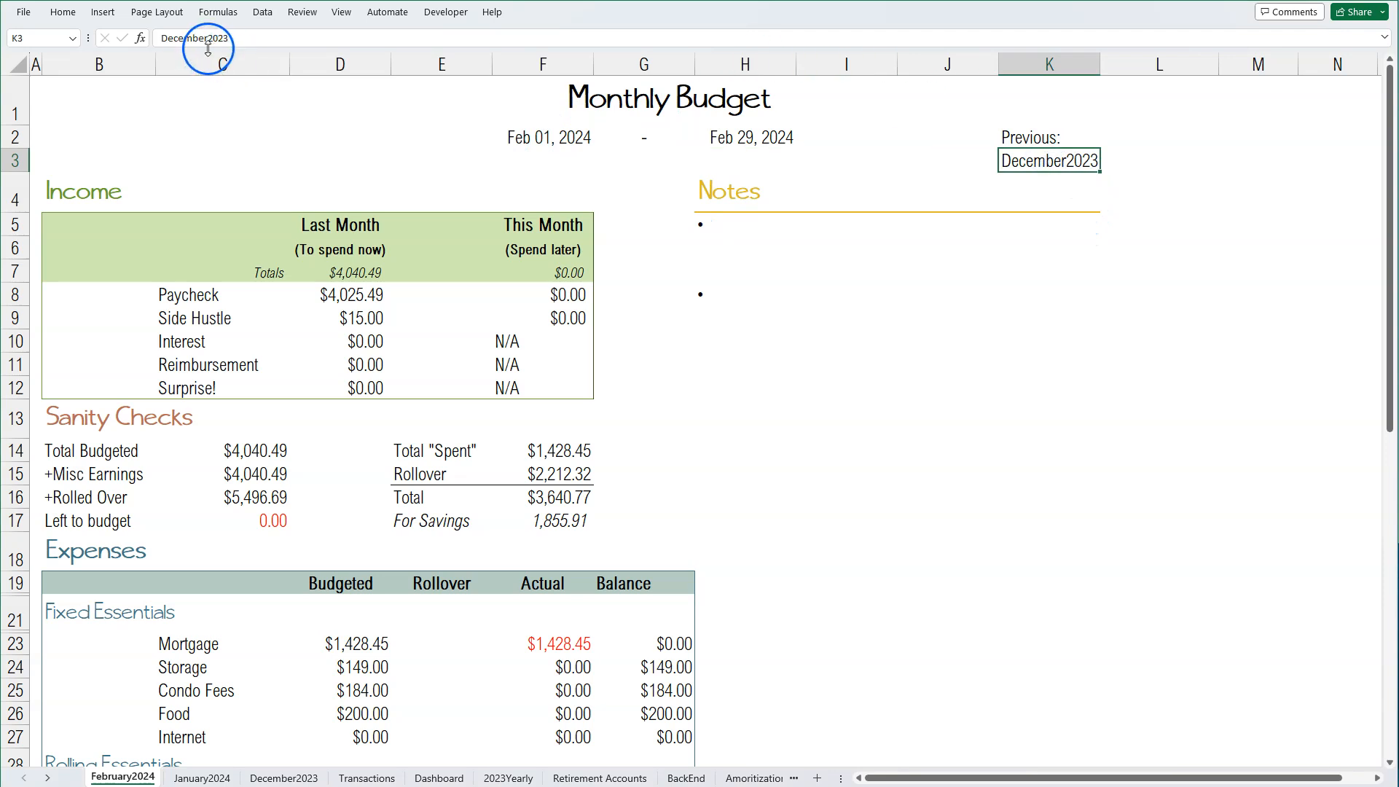
pyautogui.moveTo(207, 38); pyautogui.dragTo(159, 37)
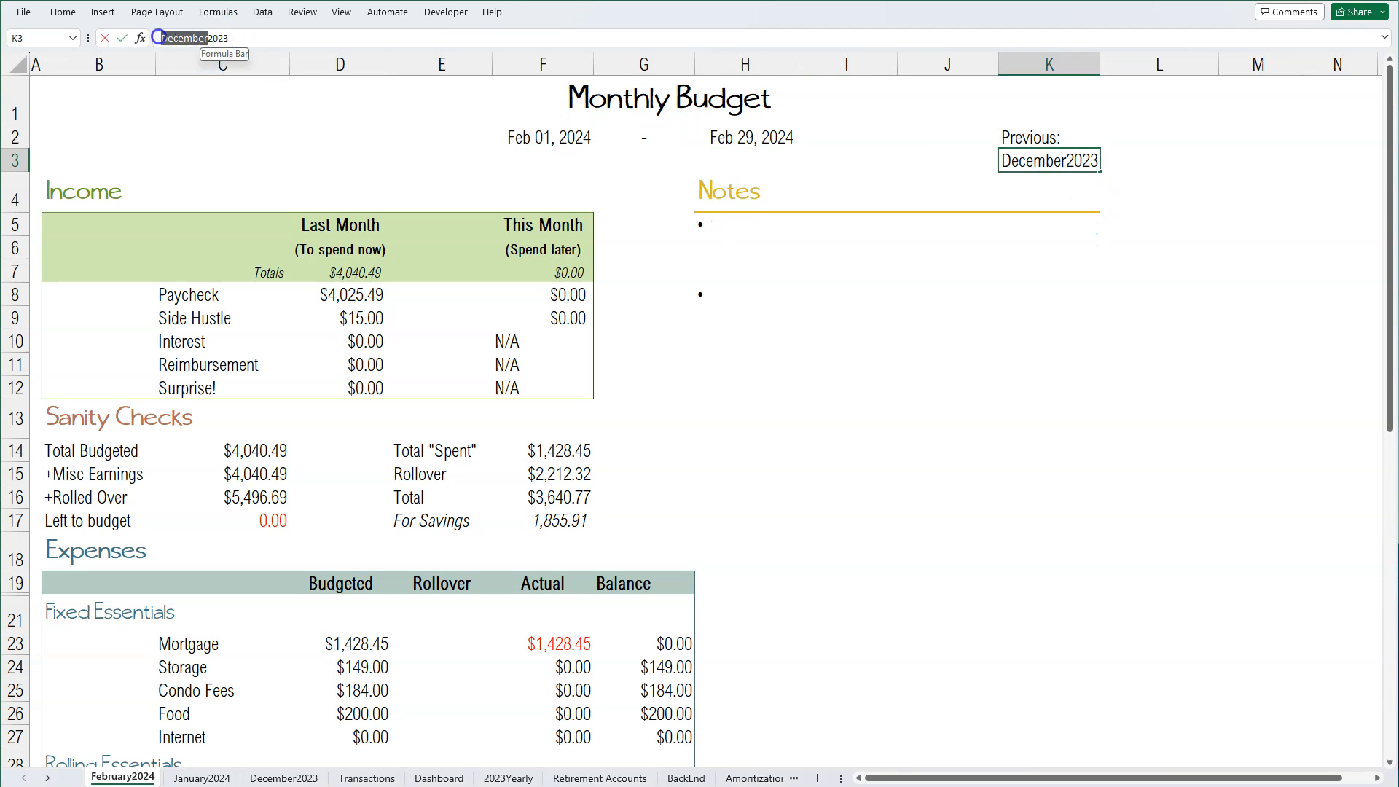
pyautogui.write('January')
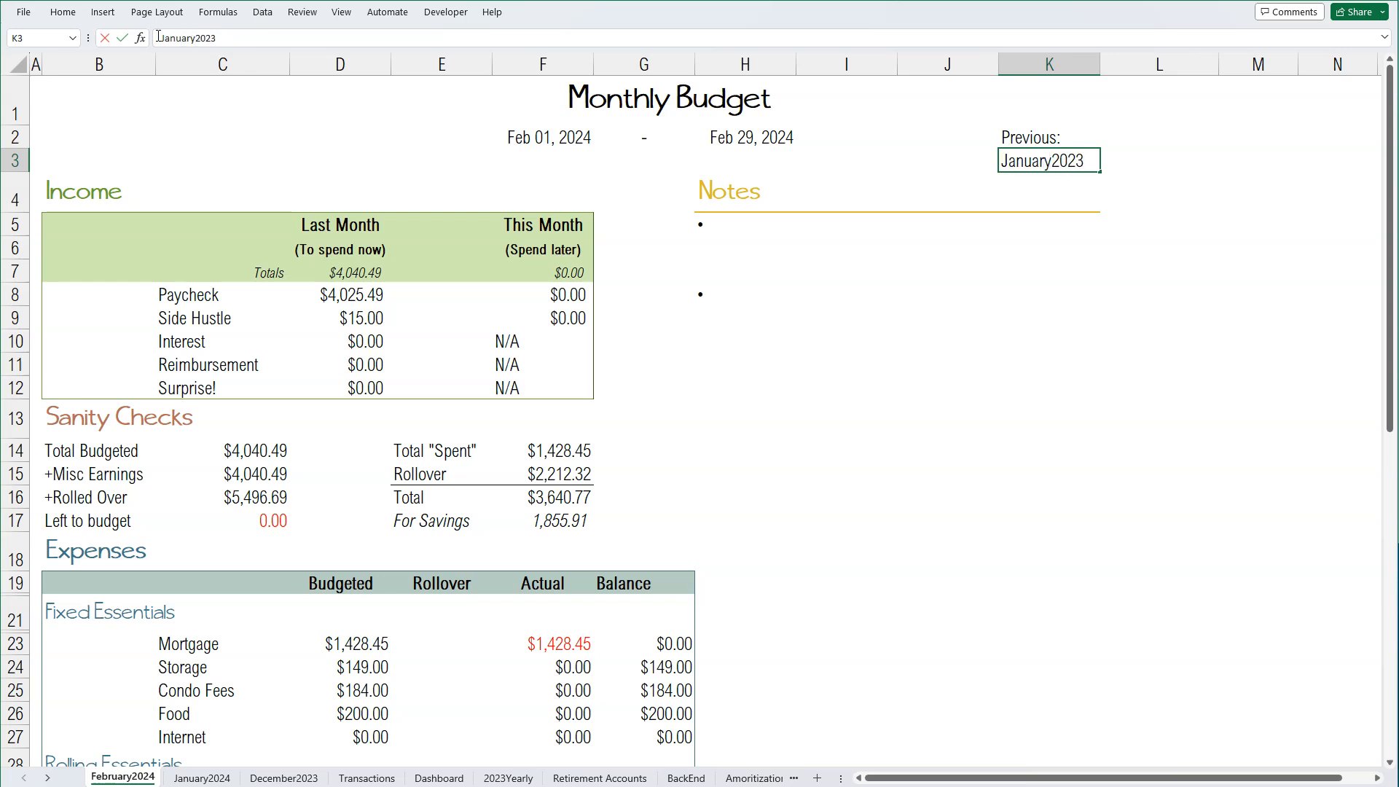
pyautogui.press('Return')
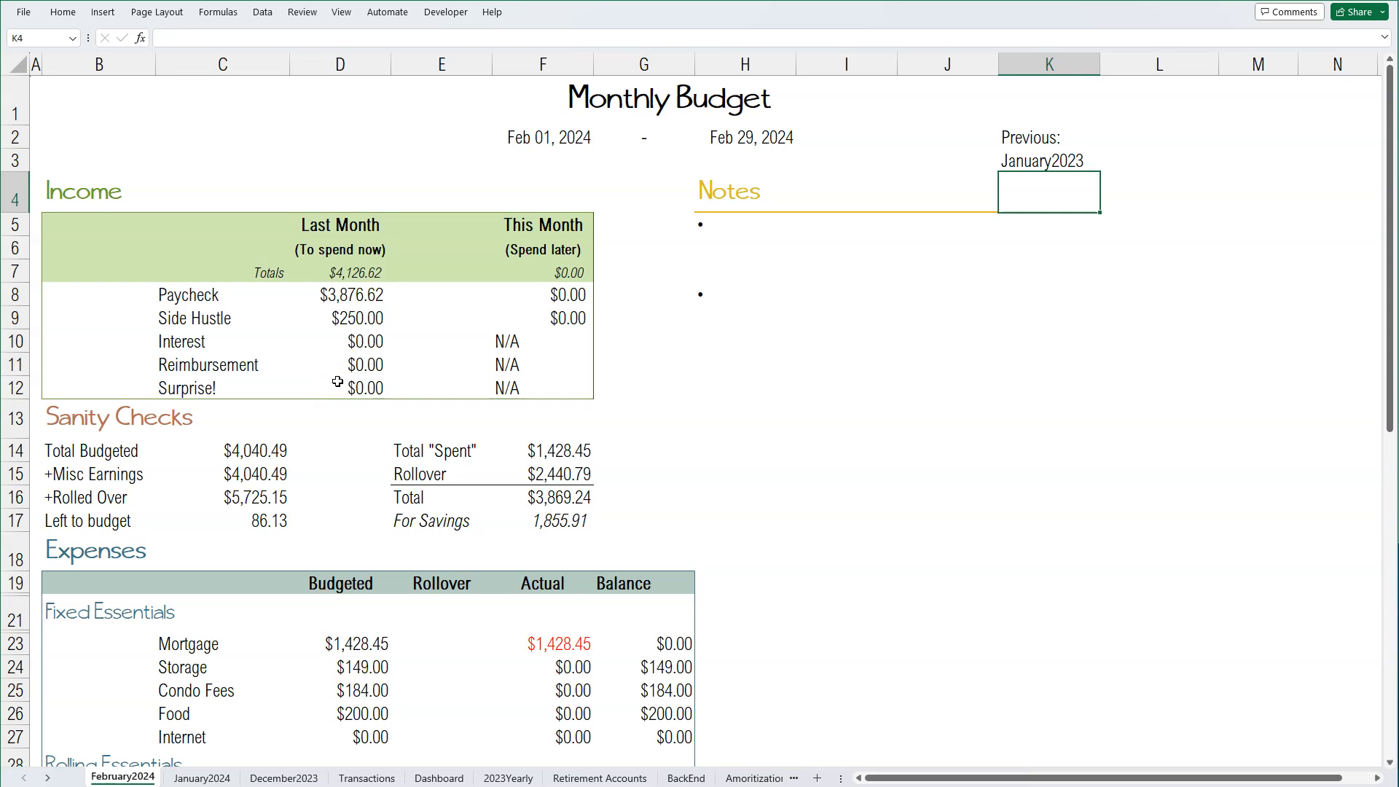
# Step: Create the copy of the January2024 sheet and rename it February2024
pyautogui.click(197, 731)
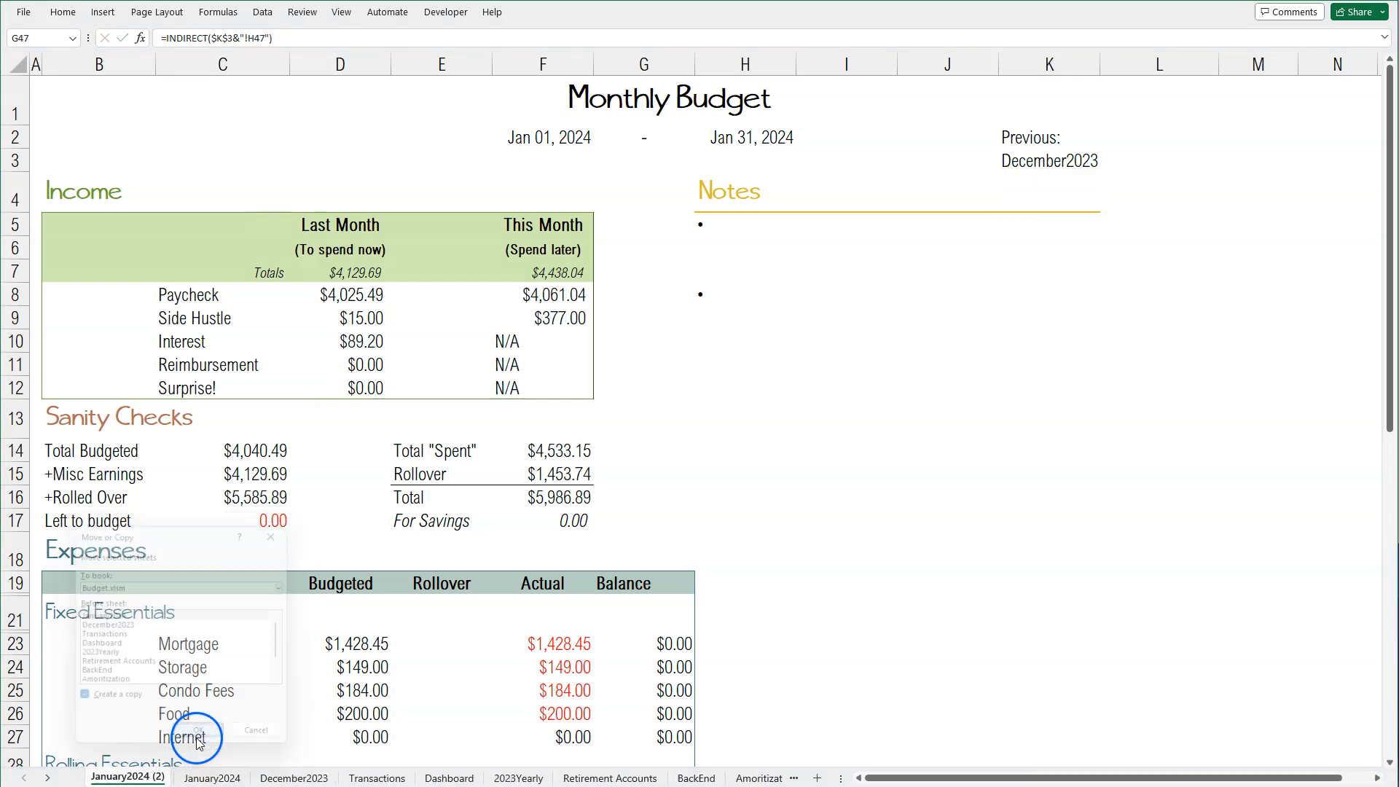
pyautogui.rightClick(138, 780)
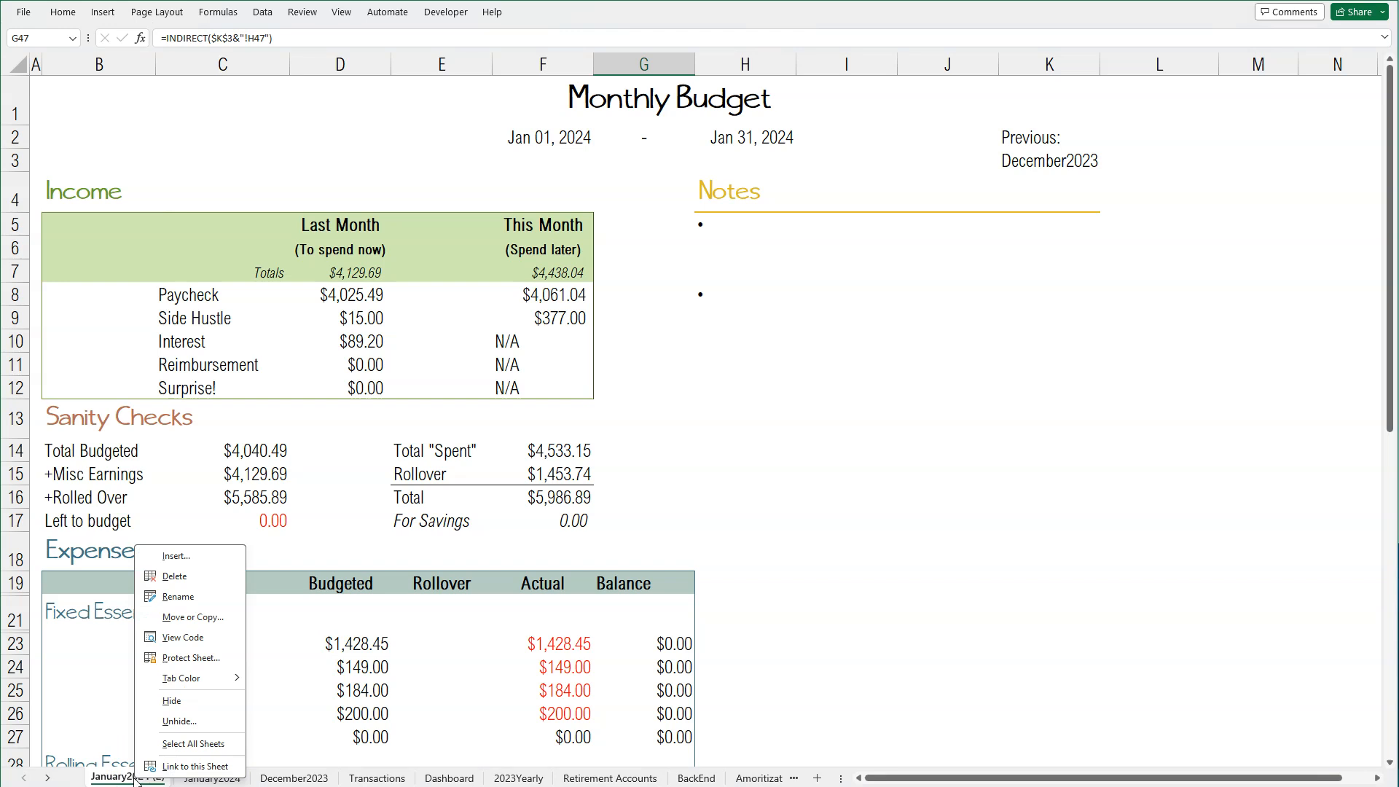
pyautogui.click(189, 592)
pyautogui.press('Right')
pyautogui.press('BackSpace')
pyautogui.press('BackSpace')
pyautogui.press('BackSpace')
pyautogui.press('BackSpace')
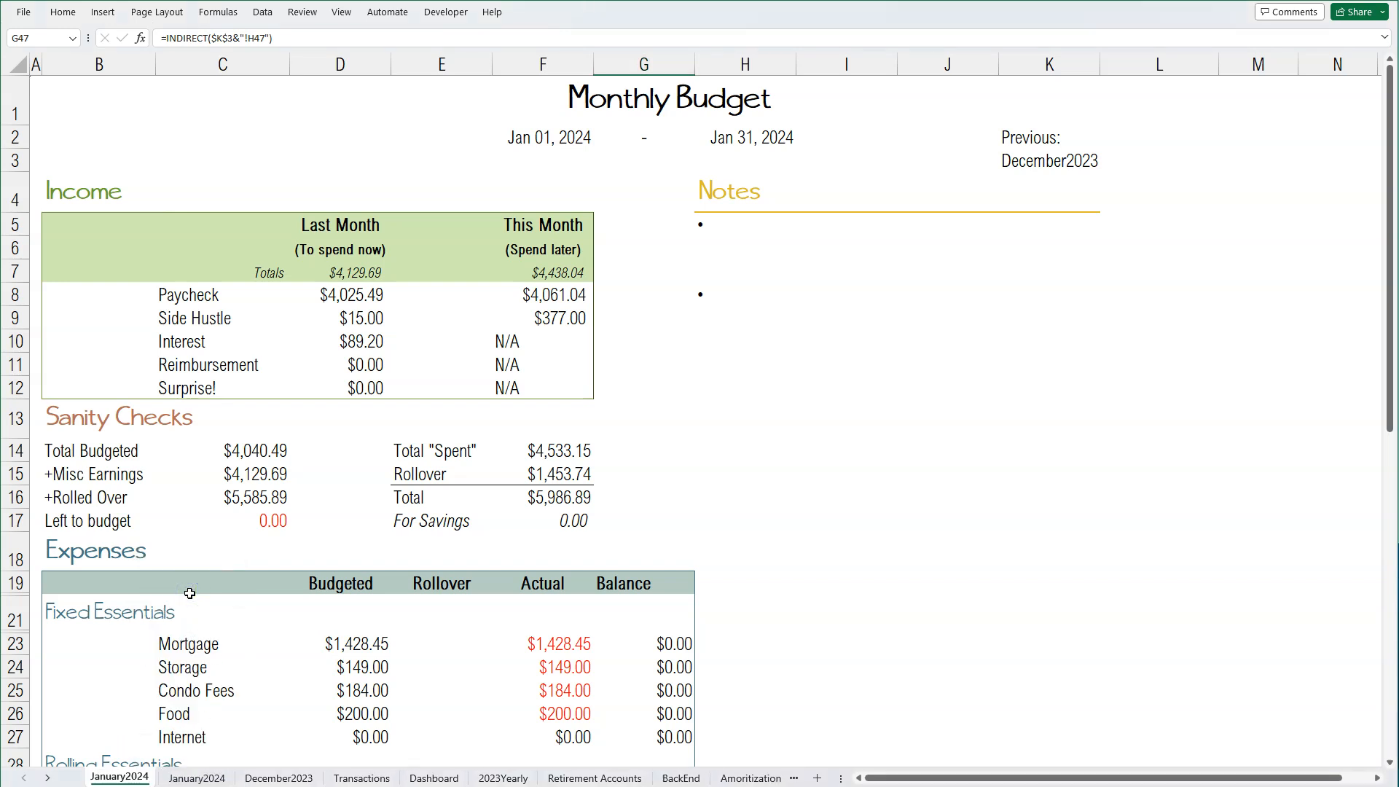
pyautogui.press('BackSpace')
pyautogui.press('BackSpace')
pyautogui.press('BackSpace')
pyautogui.press('BackSpace')
pyautogui.press('BackSpace')
pyautogui.press('BackSpace')
pyautogui.press('BackSpace')
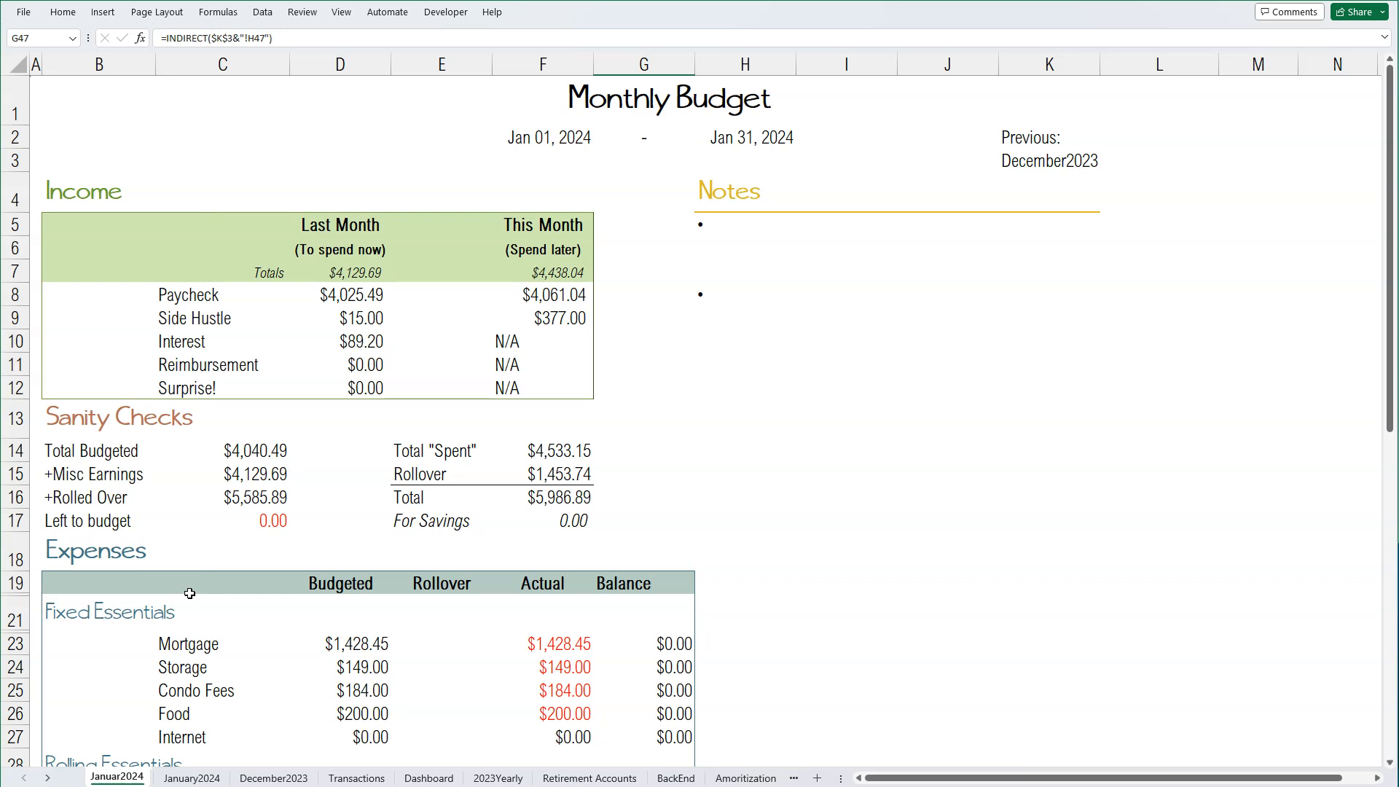
pyautogui.write('February')
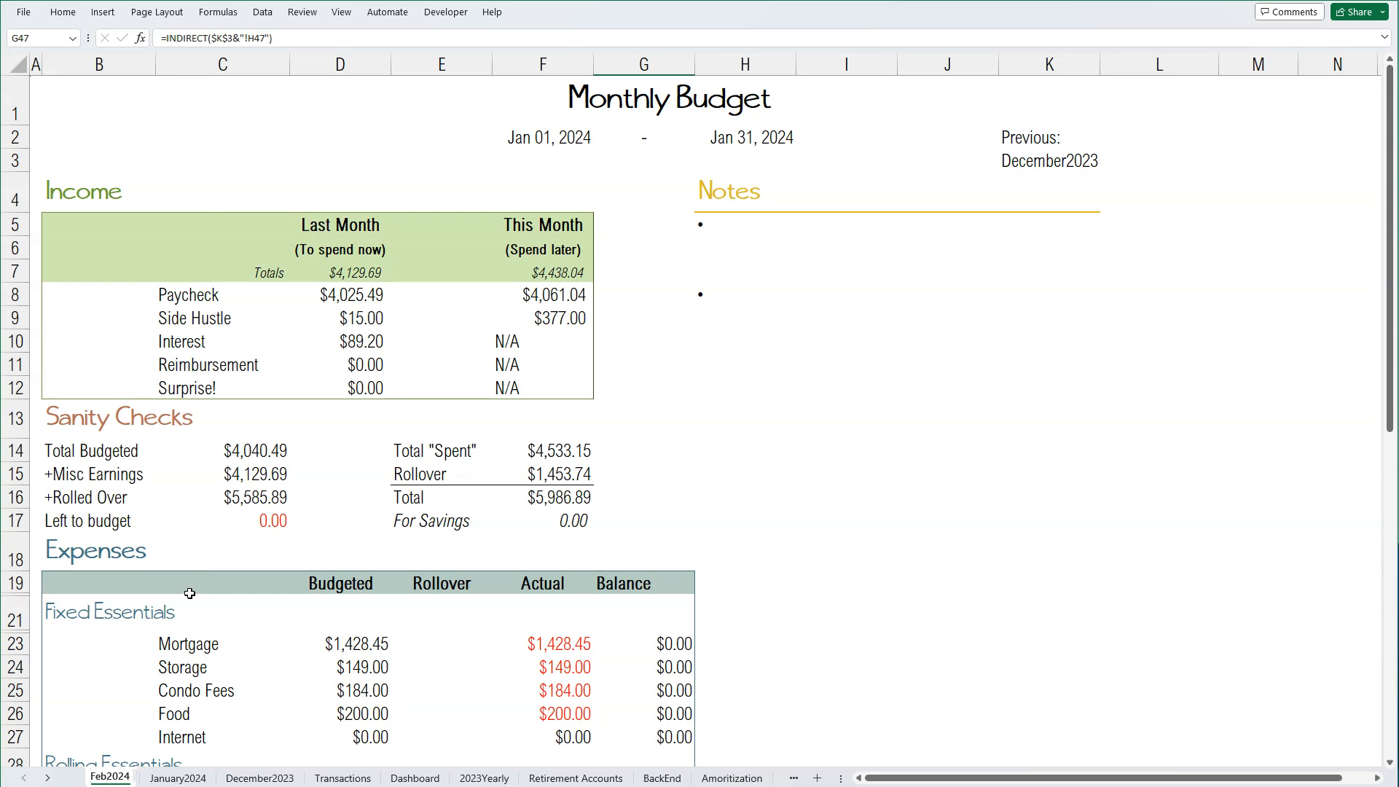
pyautogui.press('Return')
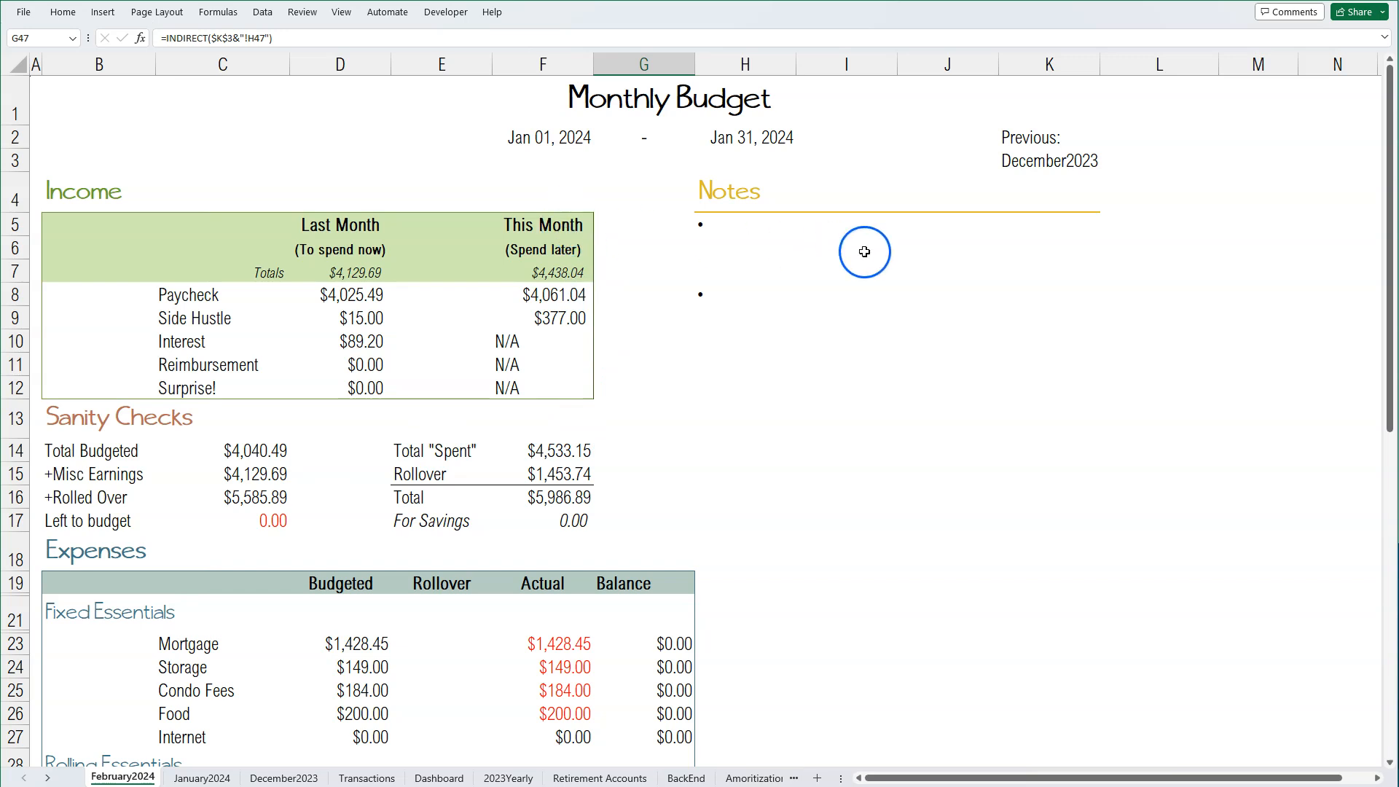
# Step: Set the Previous month reference in K3 of the February2024 sheet to January2024
pyautogui.click(1016, 161)
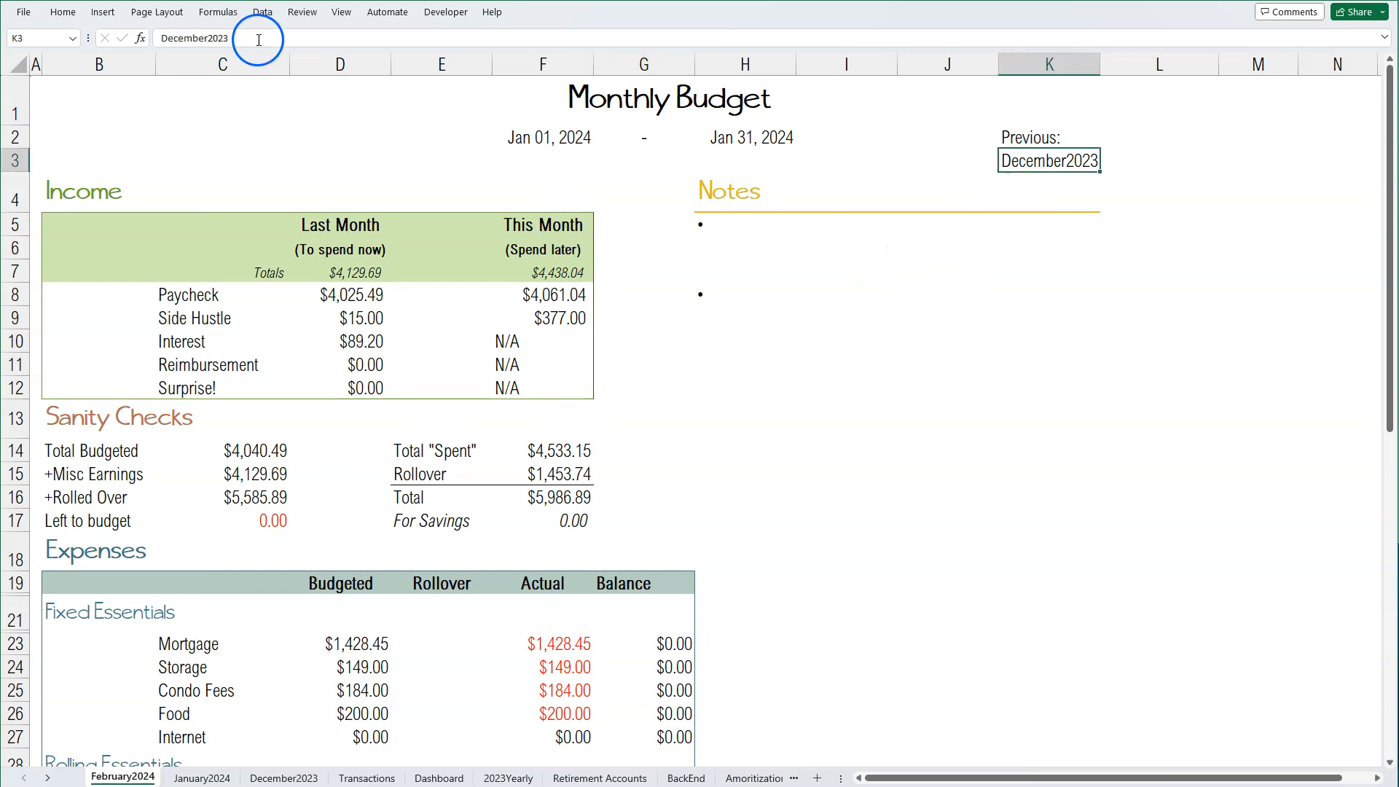
pyautogui.moveTo(258, 39); pyautogui.dragTo(156, 39)
pyautogui.write('January202')
pyautogui.press('Return')
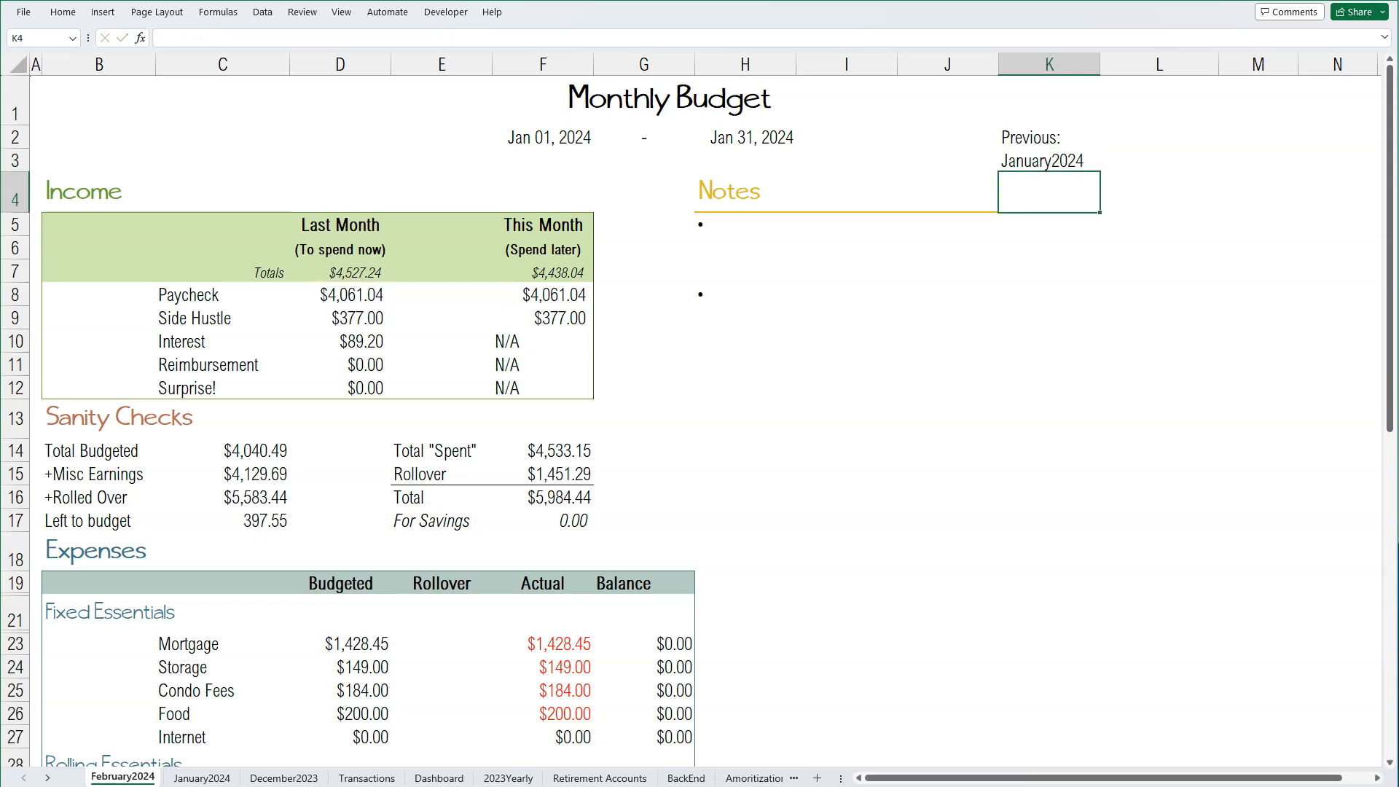
# Step: Set the budget period's start date in F2 to 2/1/2024
pyautogui.click(567, 142)
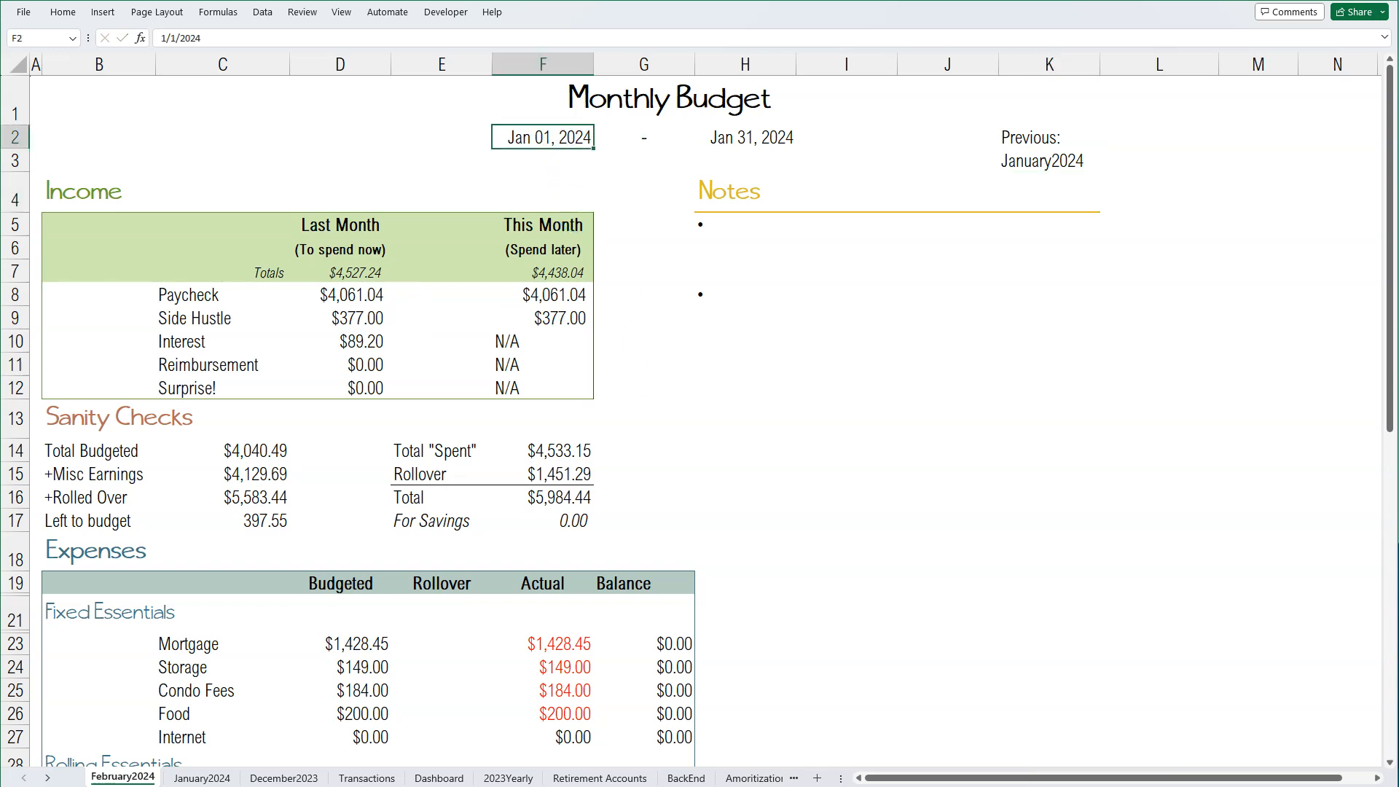
pyautogui.click(164, 36)
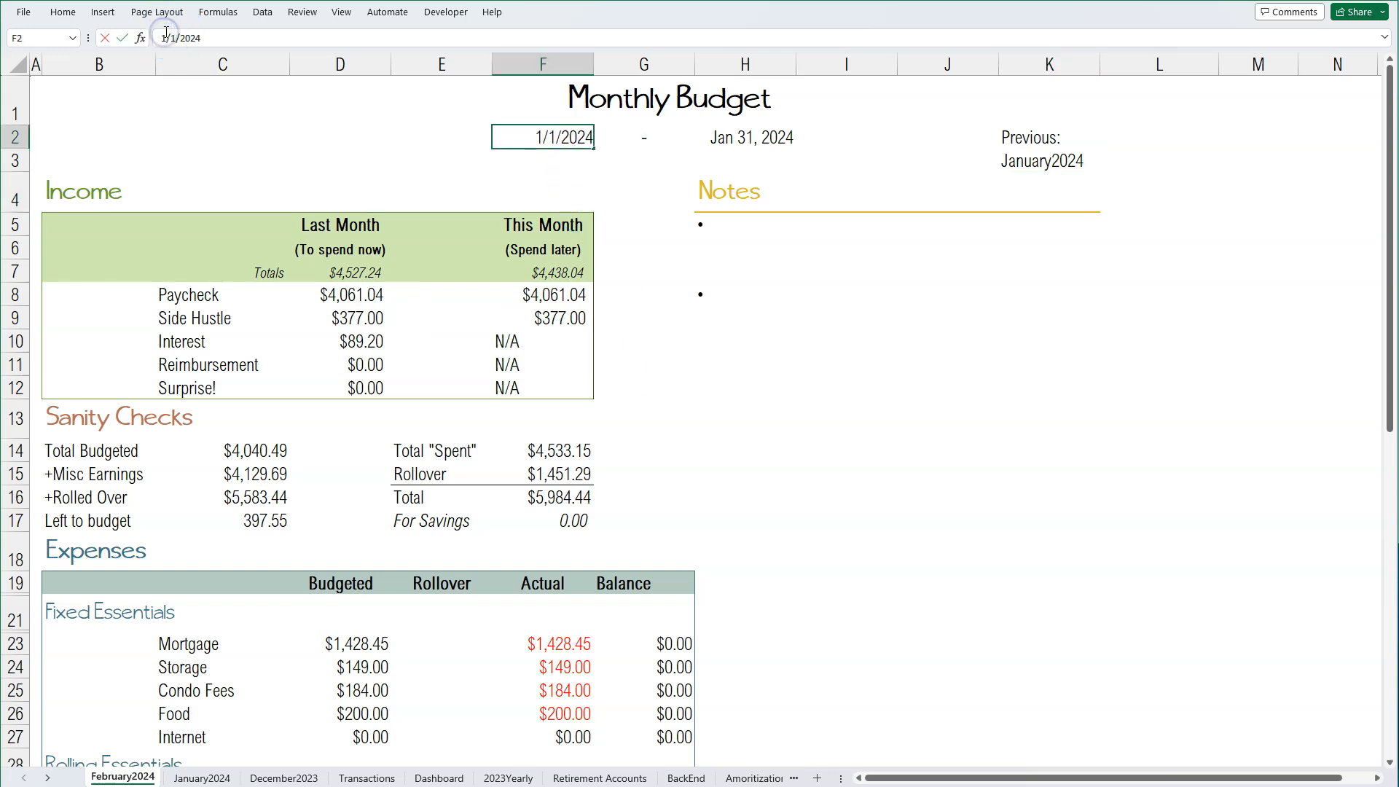
pyautogui.press('Delete')
pyautogui.write('2')
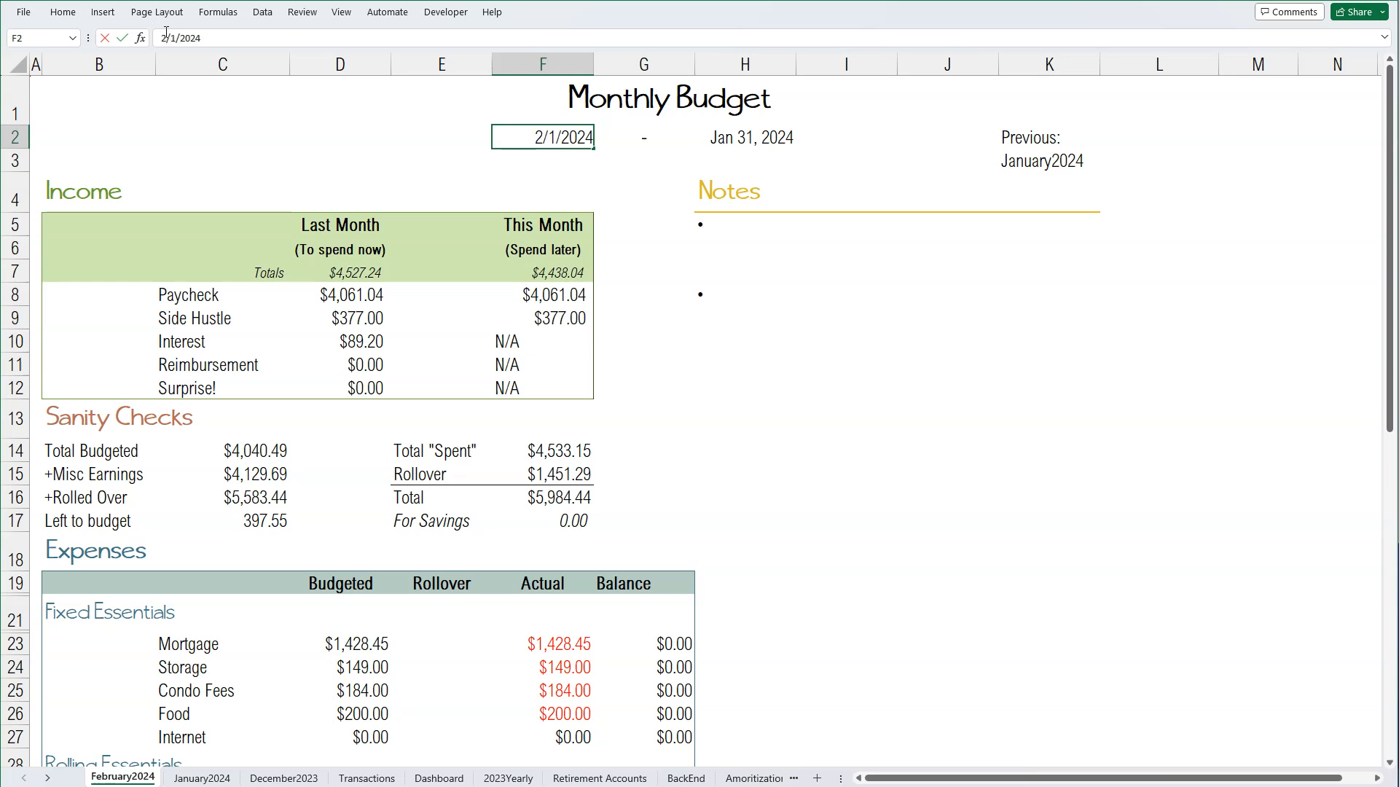
# Step: Change the day of the budget period's end date in H2 to 29
pyautogui.click(729, 138)
pyautogui.click(180, 33)
pyautogui.press('BackSpace')
pyautogui.press('BackSpace')
pyautogui.write('29')
pyautogui.press('Return')
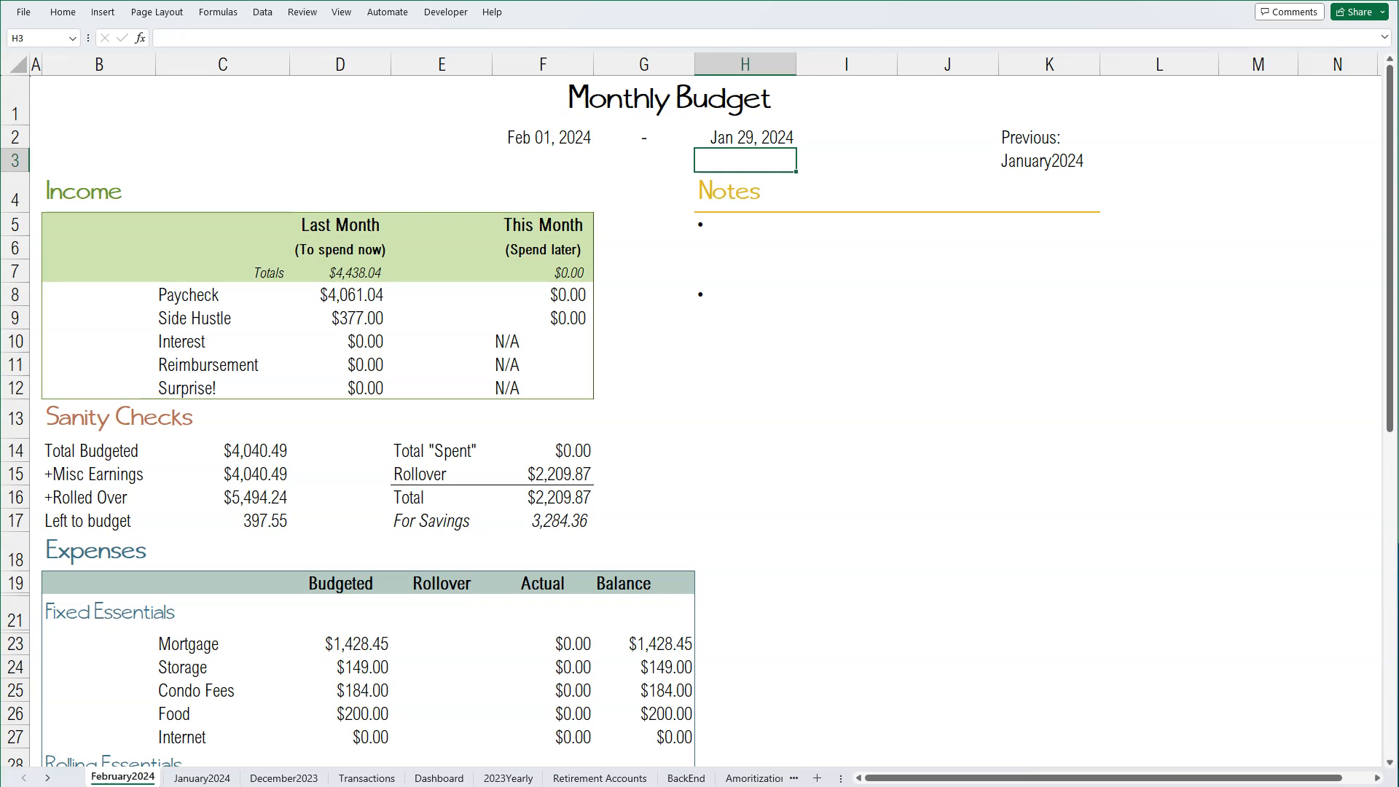
# Step: Set the budget period's end date in H2 to 2/29/2024
pyautogui.click(728, 135)
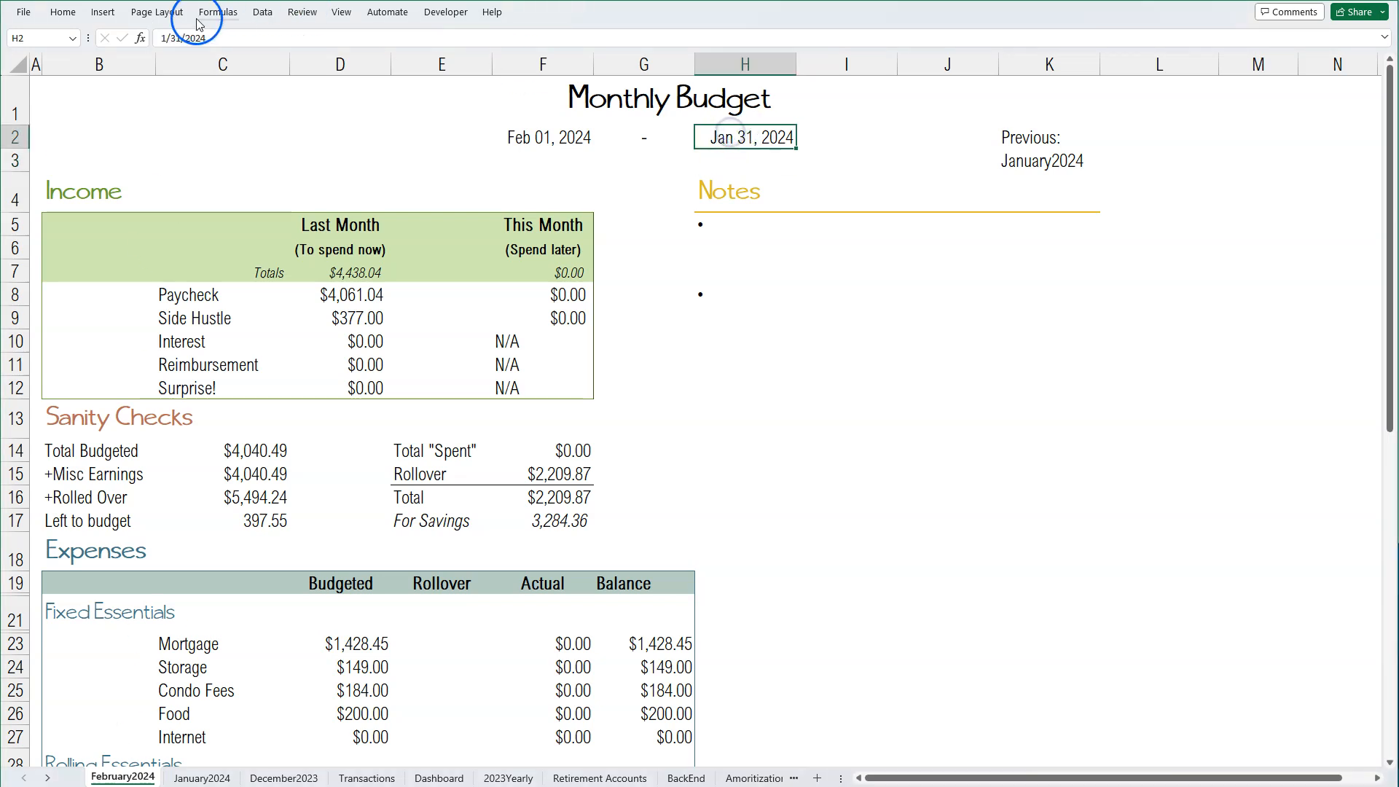
pyautogui.click(164, 38)
pyautogui.press('BackSpace')
pyautogui.write('2')
pyautogui.press('Right')
pyautogui.press('Delete')
pyautogui.press('Delete')
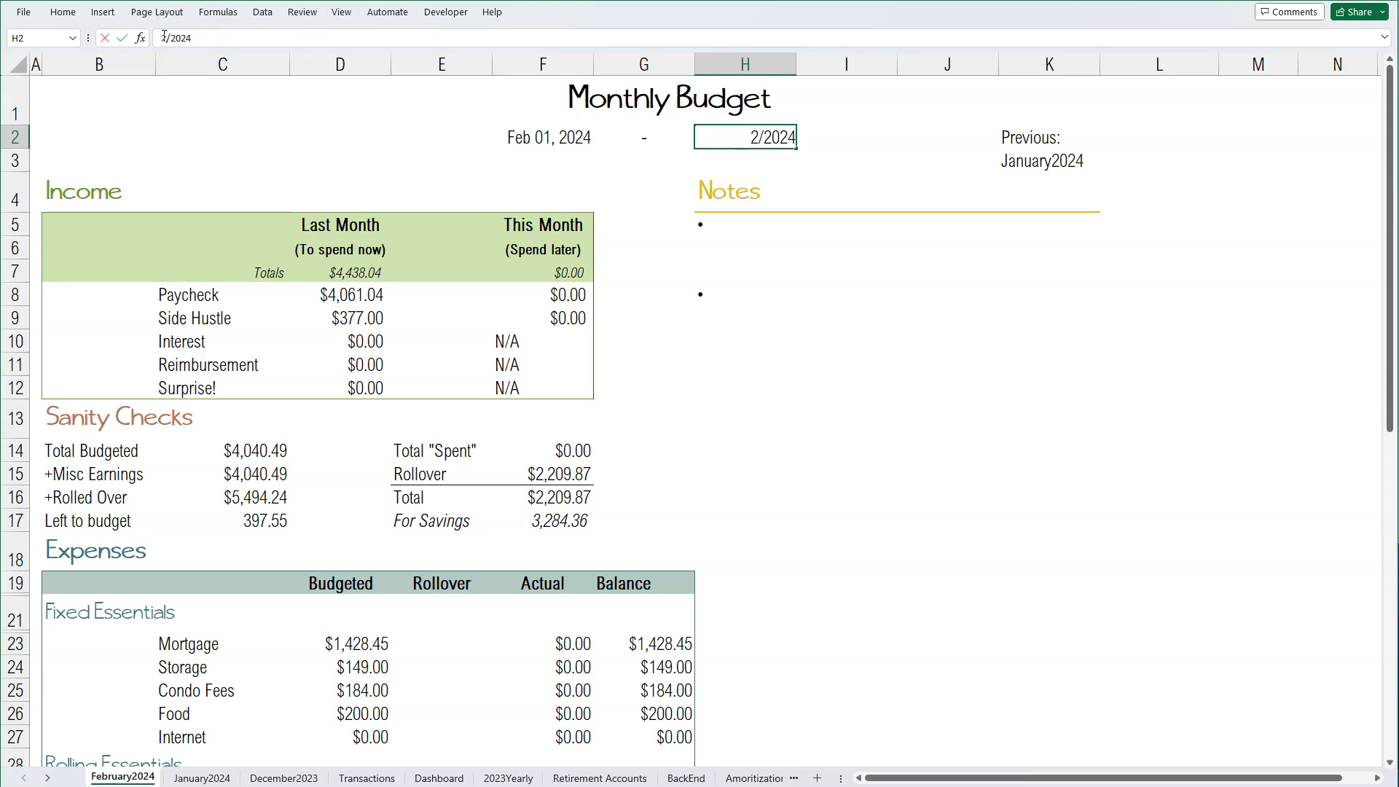
pyautogui.write('29')
pyautogui.press('Return')
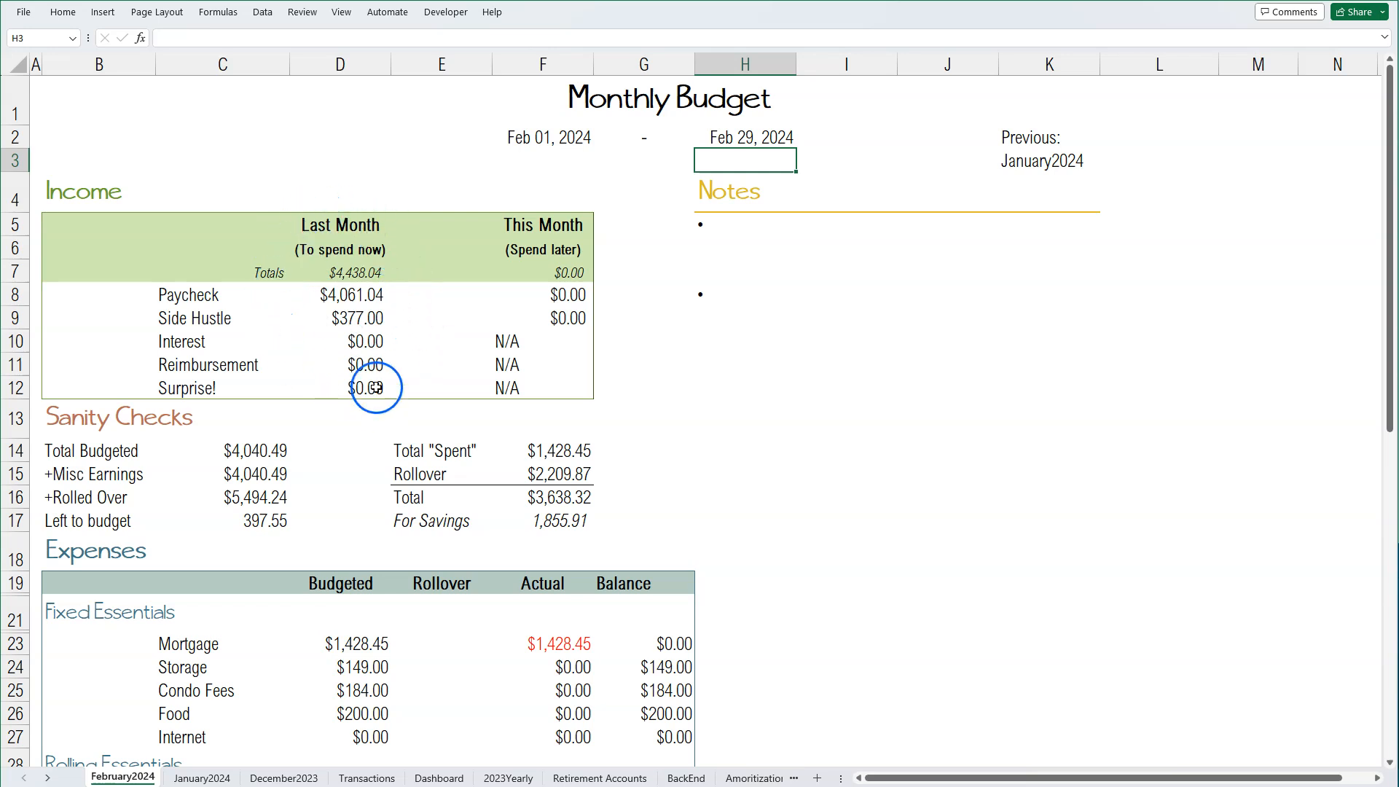
# Step: Examine the Last Month income formulas in D8 to D12 and the Left to budget formula in C17
pyautogui.click(353, 293)
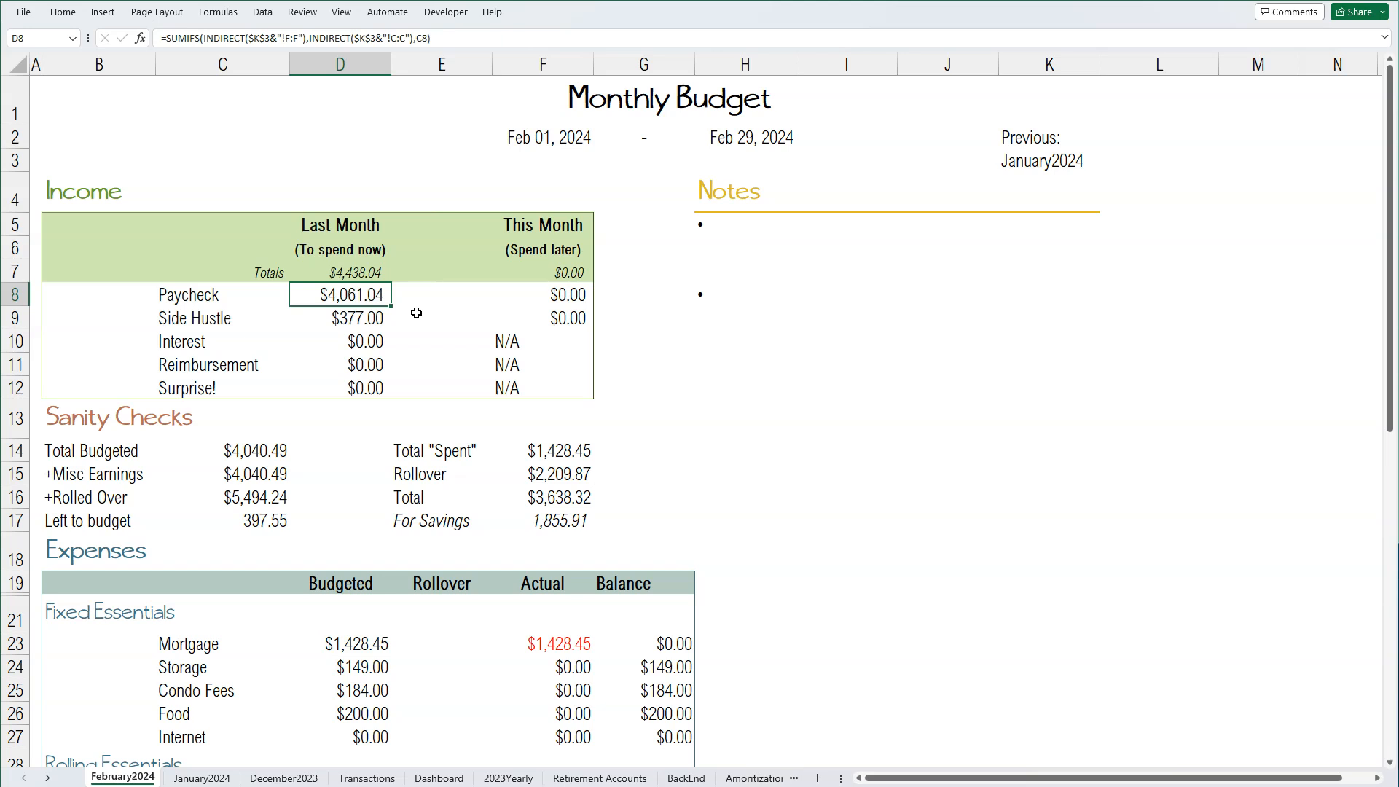
pyautogui.press('Down')
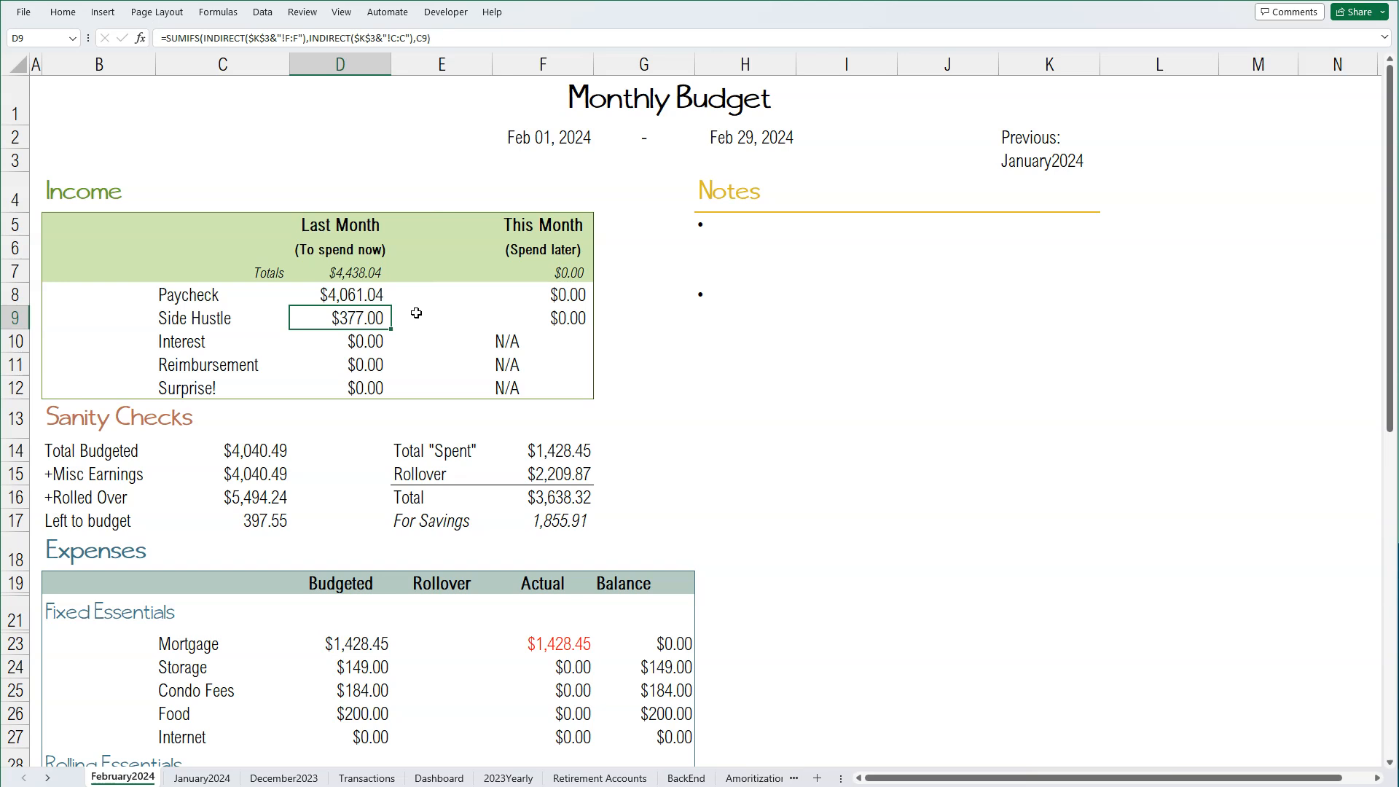
pyautogui.press('Down')
pyautogui.press('Down')
pyautogui.press('Down')
pyautogui.press('Down')
pyautogui.press('Down')
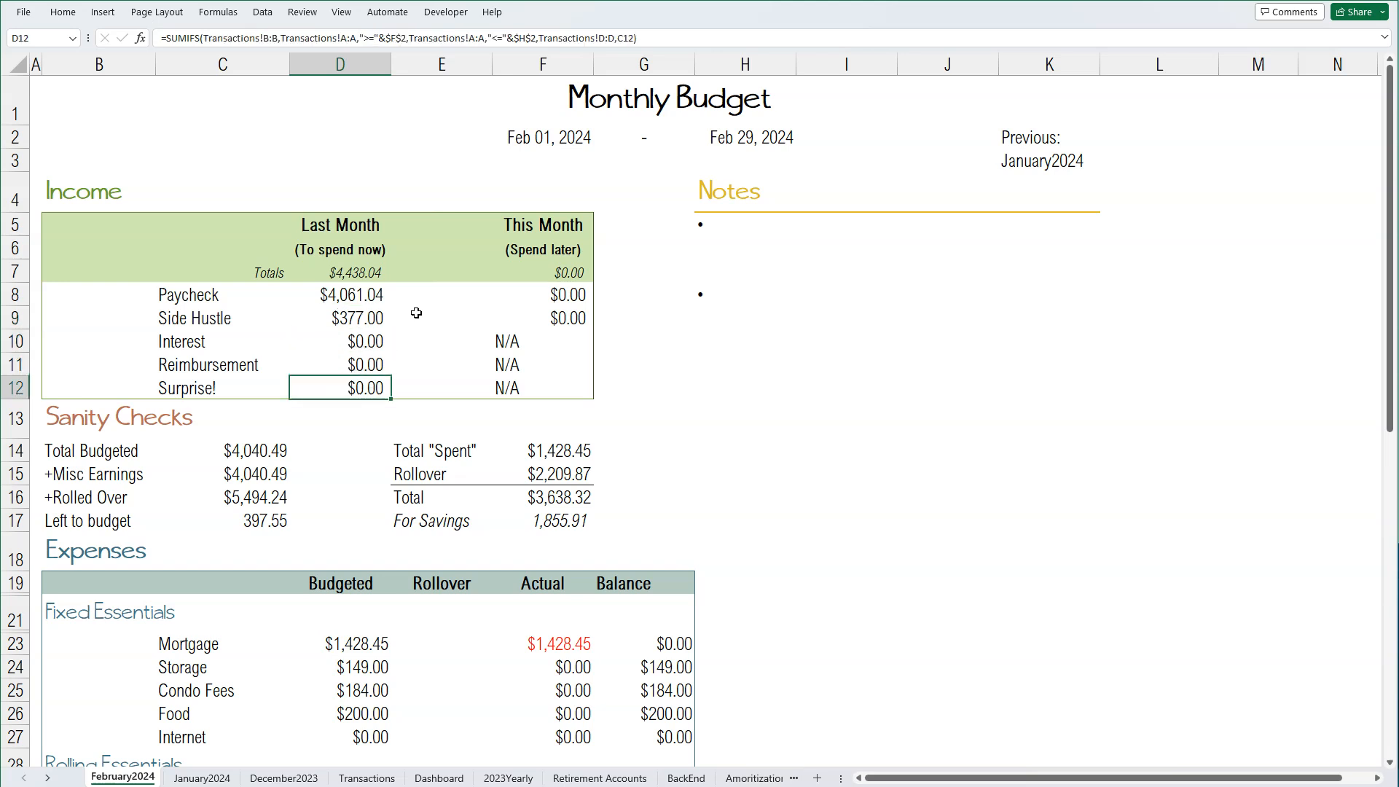
pyautogui.press('Left')
pyautogui.press('Down')
pyautogui.press('Down')
pyautogui.press('Down')
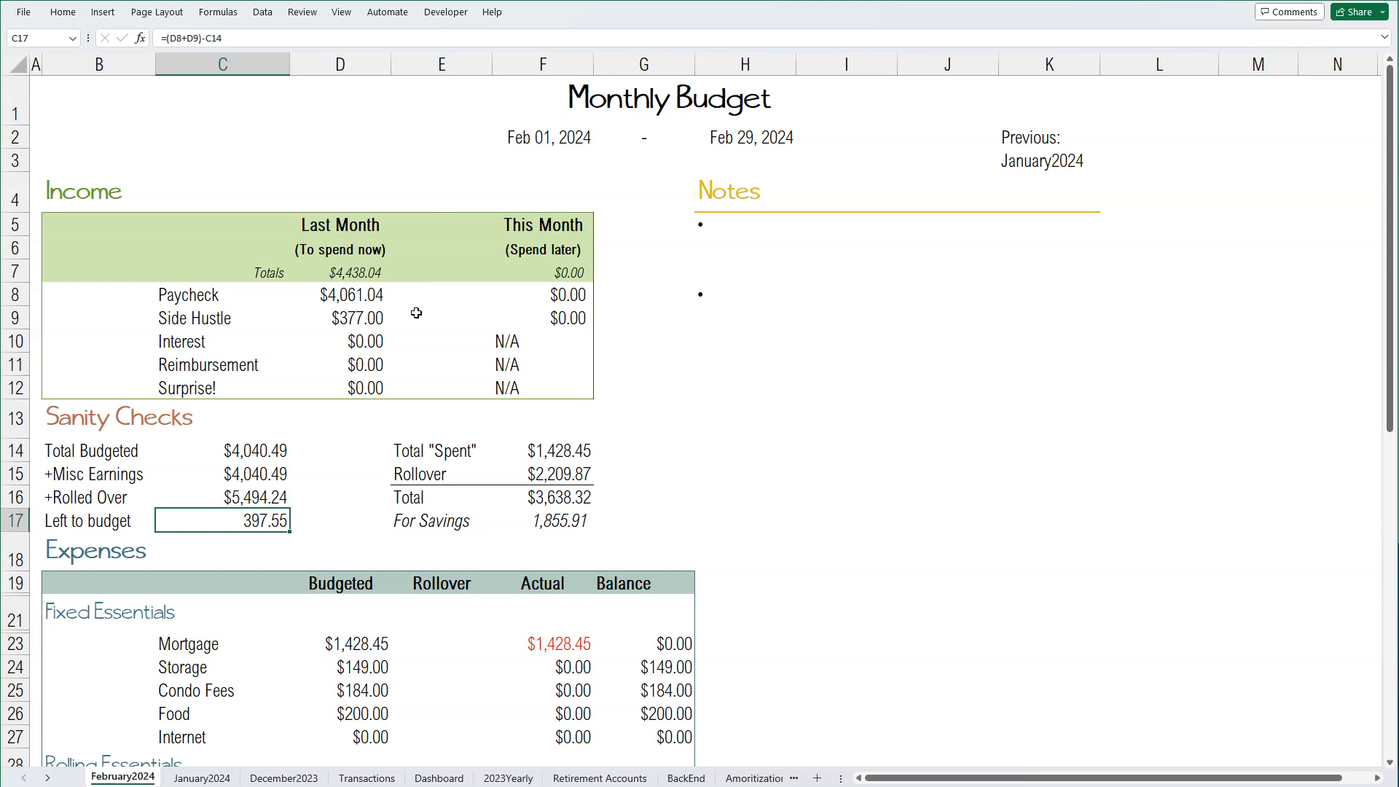
# Step: Set the budgeted amounts under Fixed Essentials to 250 for Food and 67 for Internet
pyautogui.press('Down')
pyautogui.press('Down')
pyautogui.press('Down')
pyautogui.press('Down')
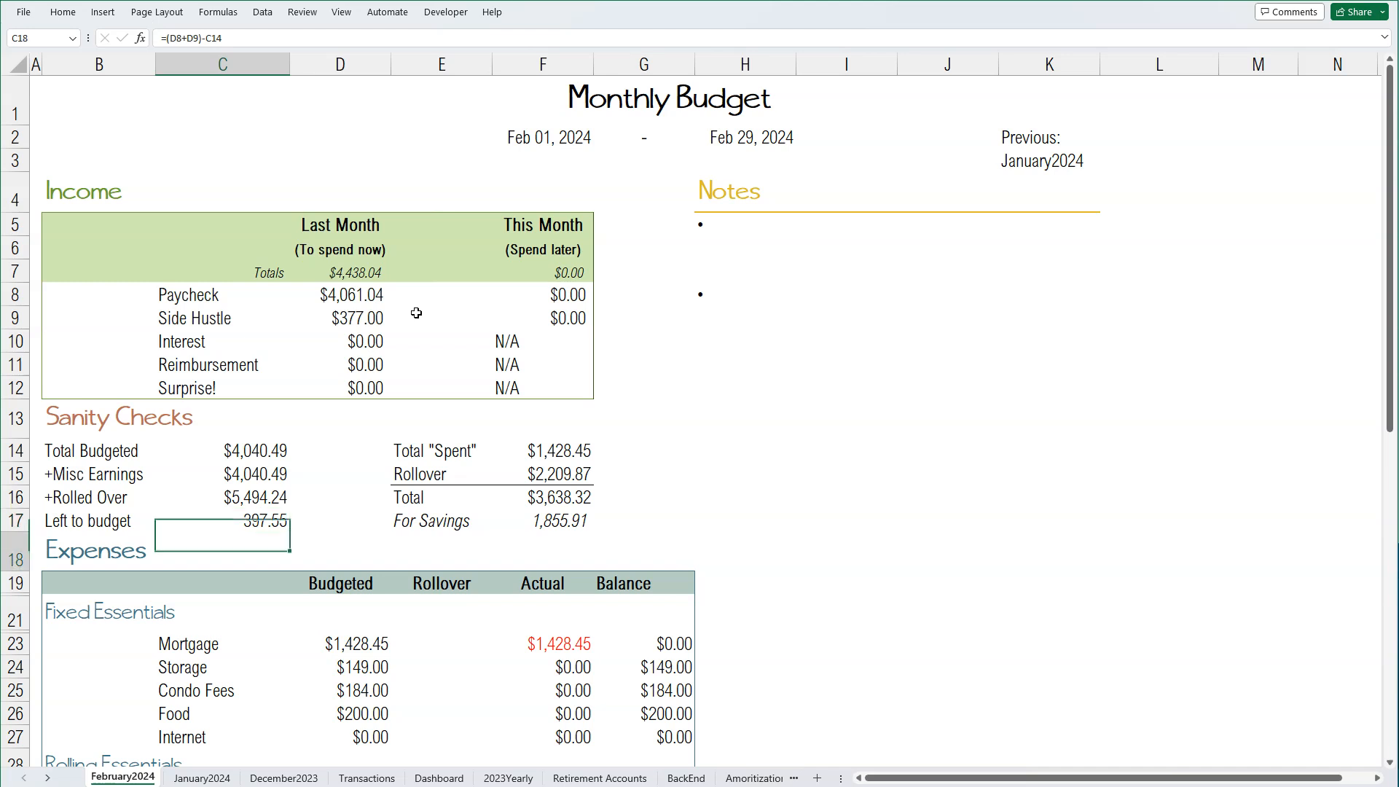
pyautogui.press('Right')
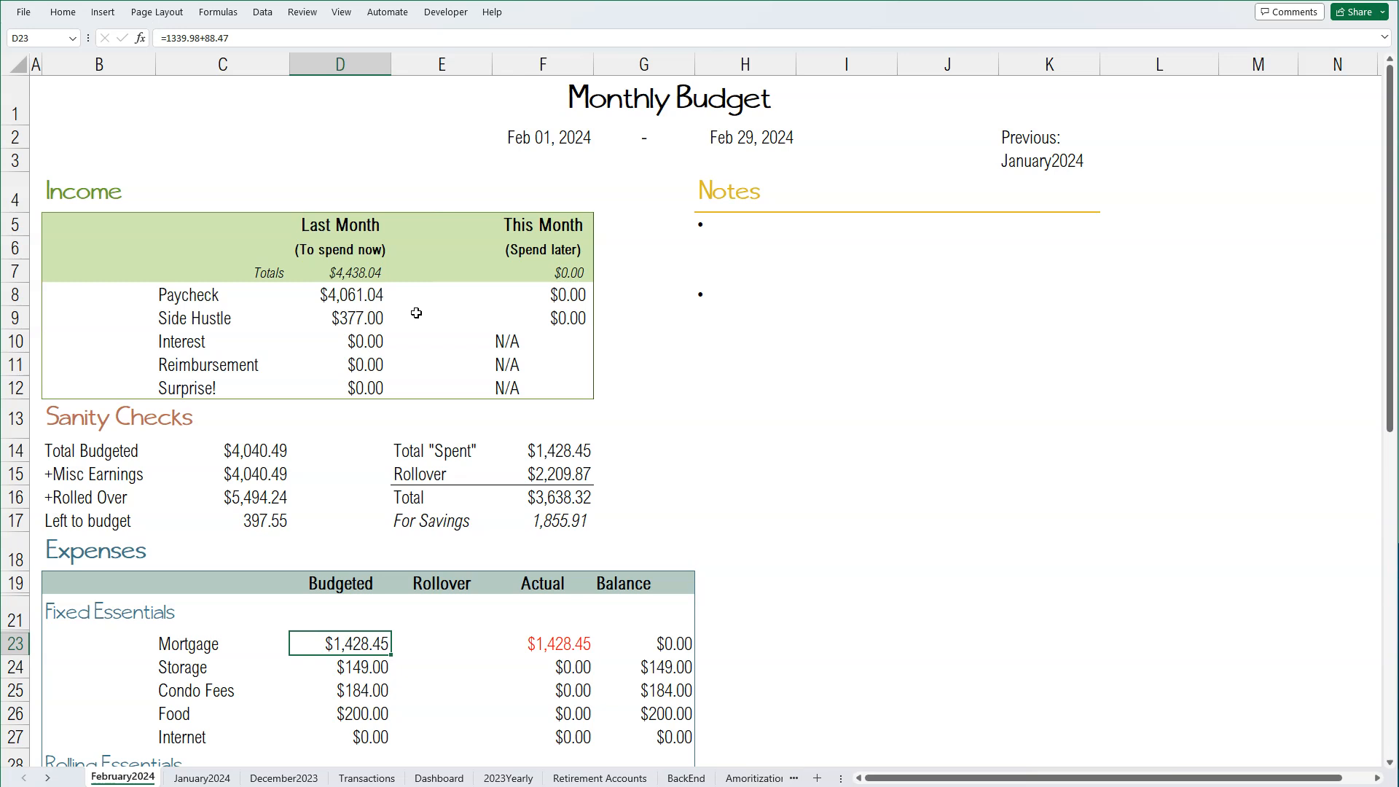
pyautogui.press('Down')
pyautogui.press('Down')
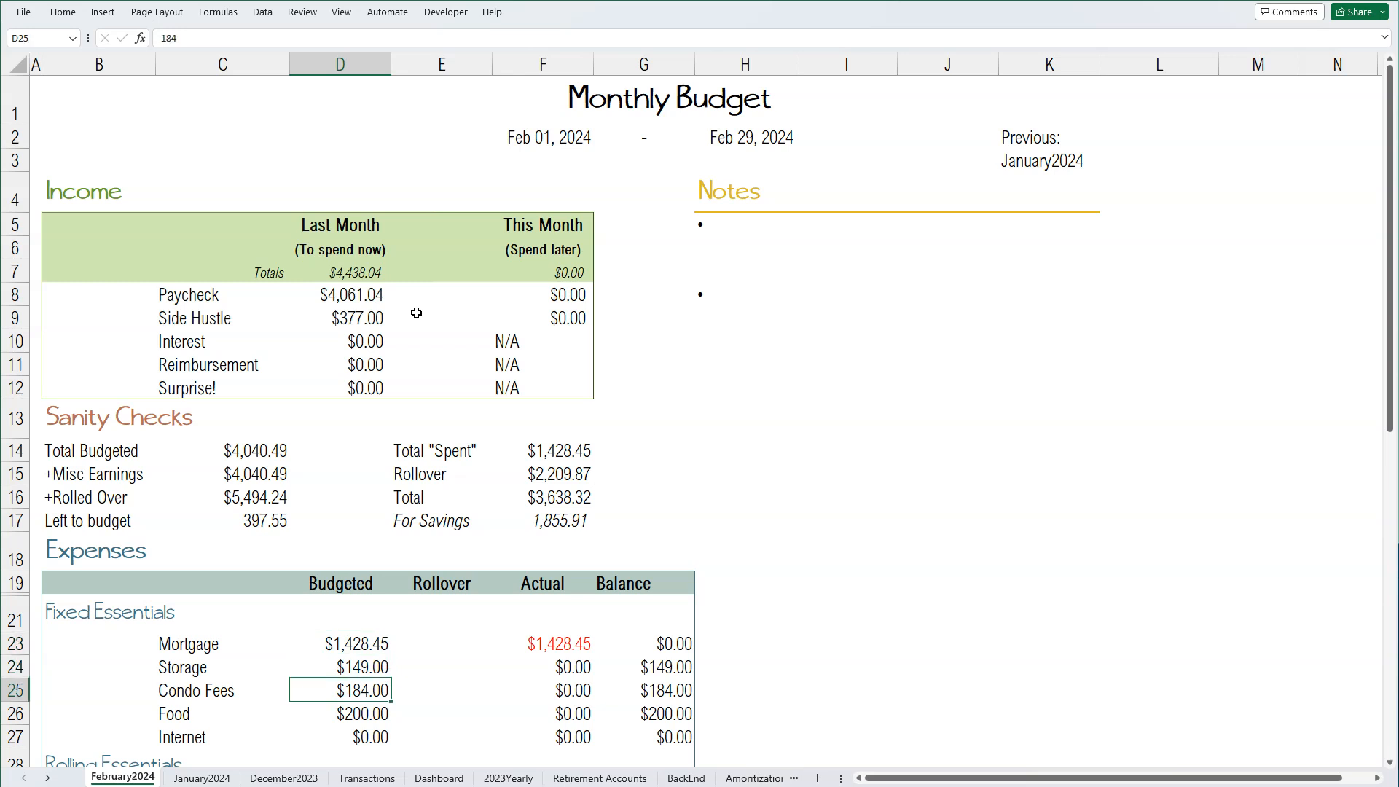
pyautogui.press('Down')
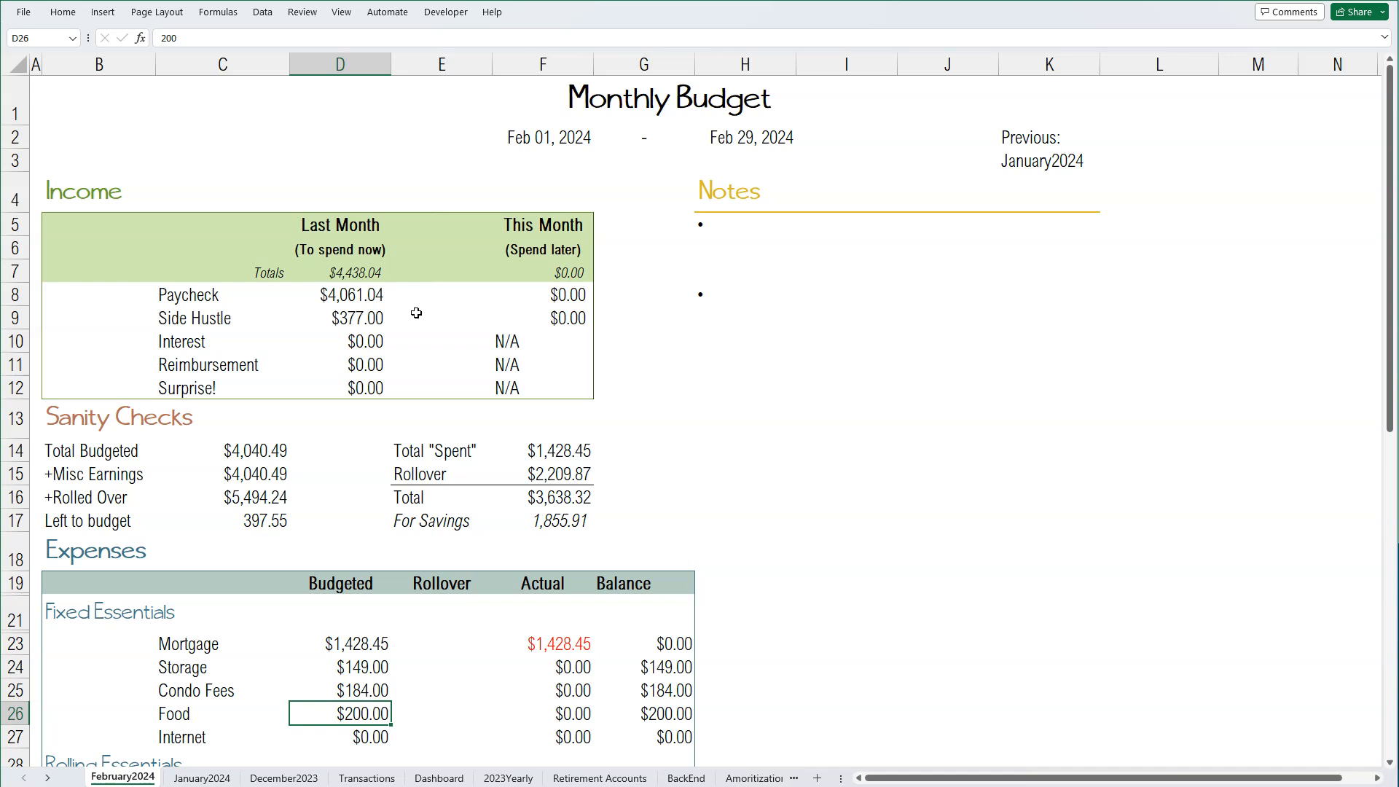
pyautogui.write('250')
pyautogui.press('Return')
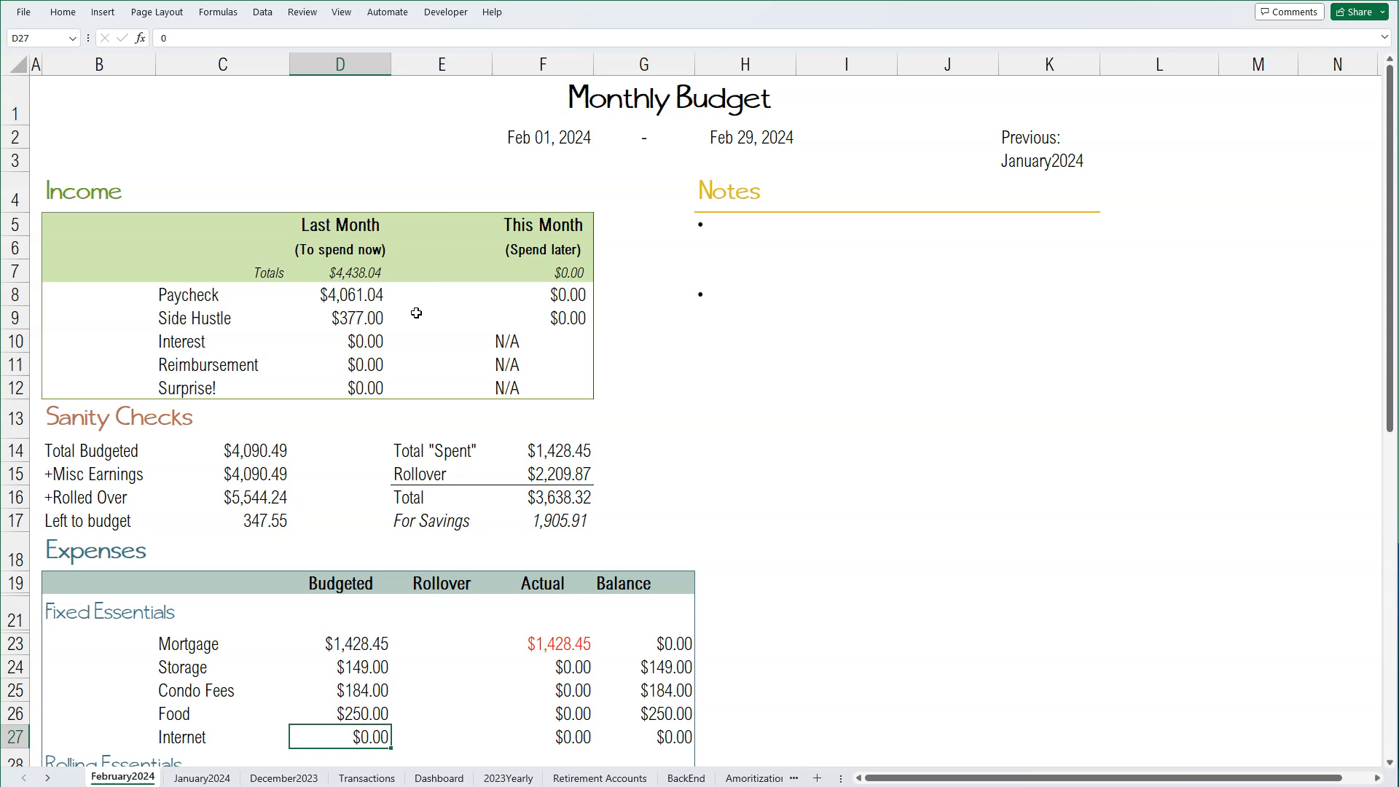
pyautogui.write('67')
pyautogui.press('Return')
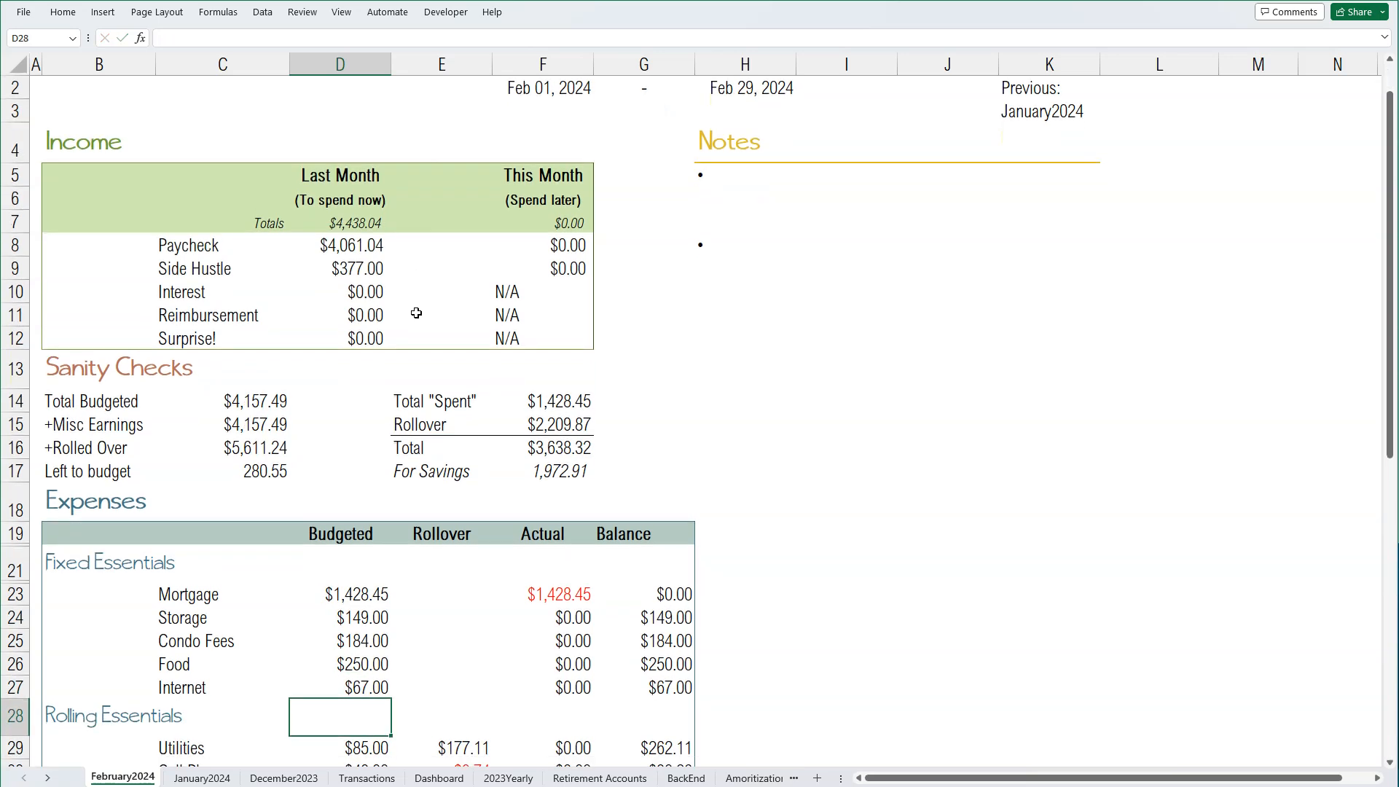
# Step: Calculate the needed Cell Phone amount in the empty cell H30 with the formula =180/3 +9.74
pyautogui.press('Return')
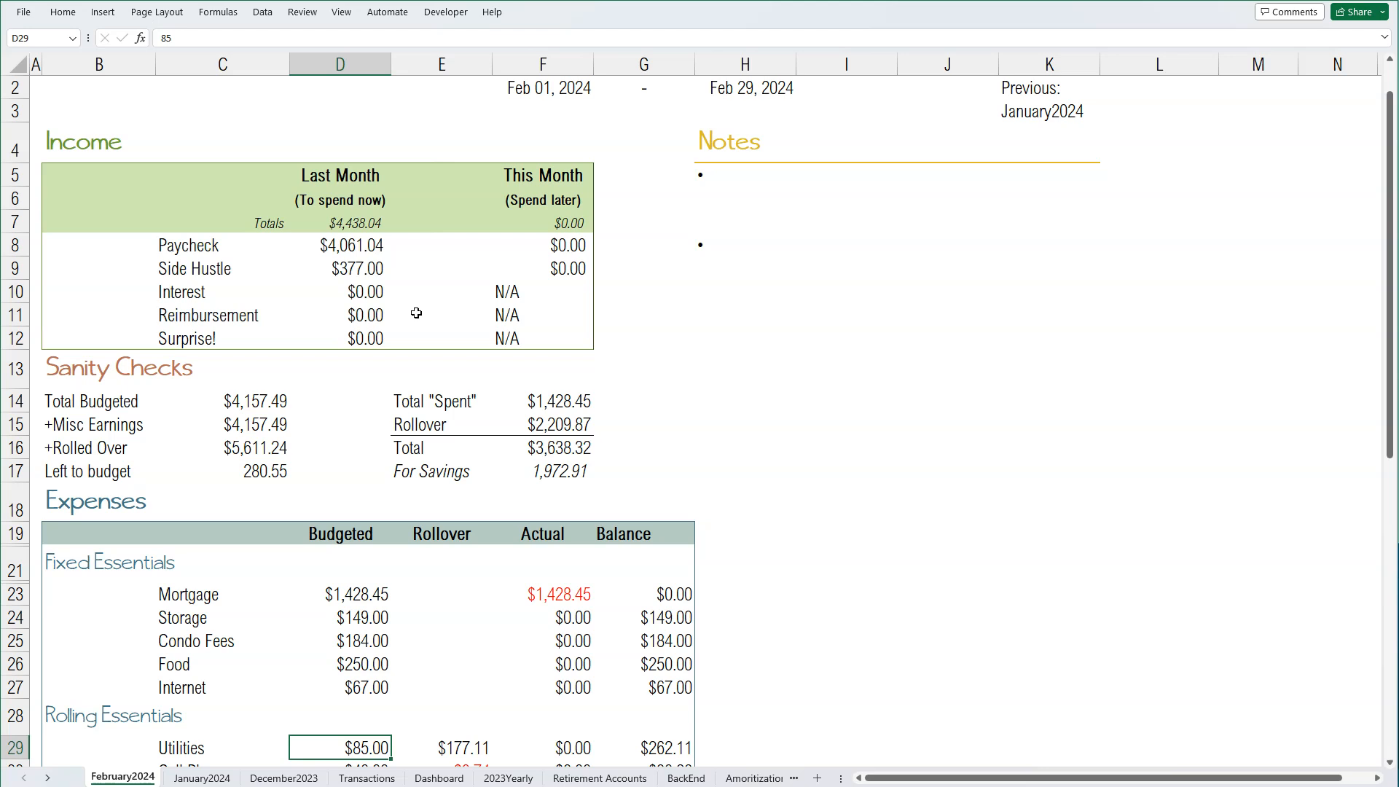
pyautogui.scroll(-1, 416, 312)
pyautogui.press('Right')
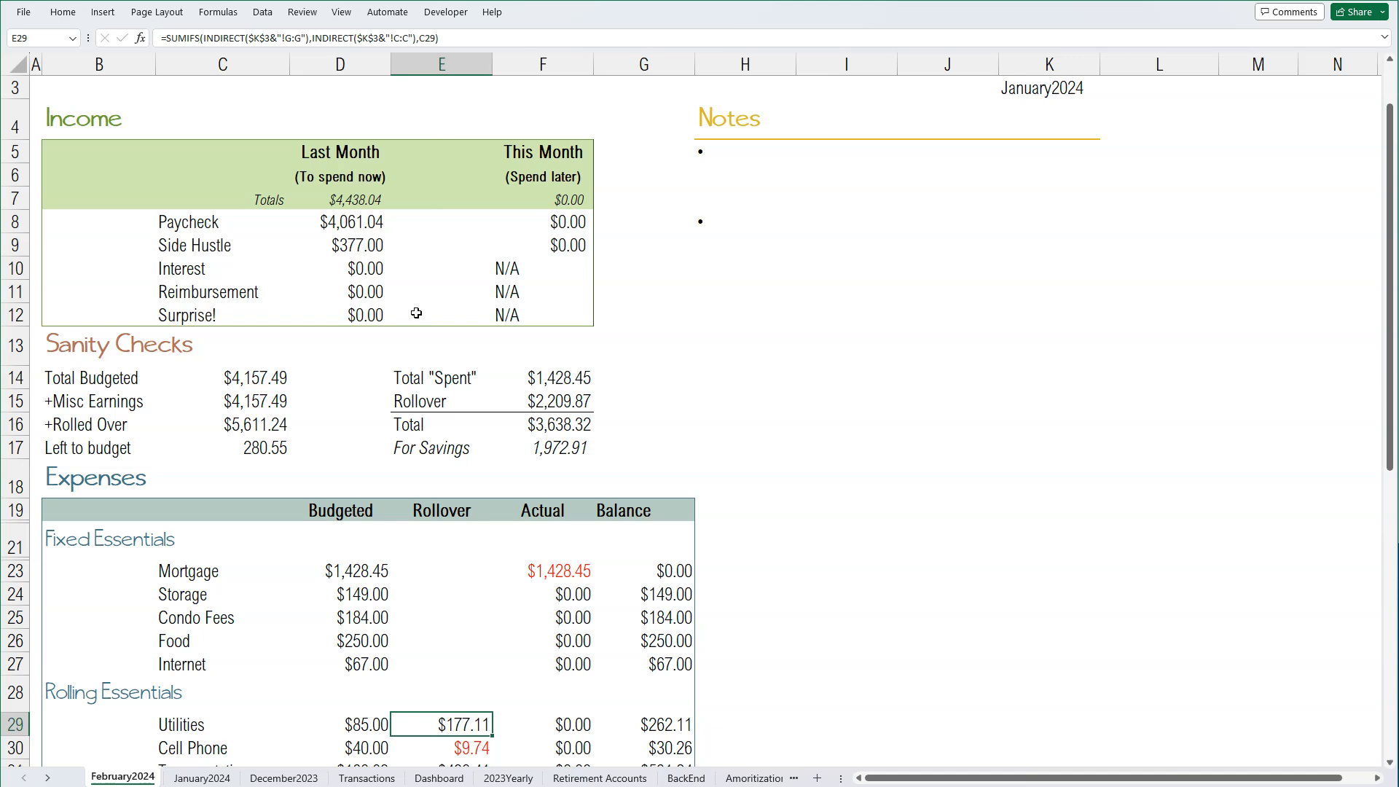
pyautogui.press('Left')
pyautogui.press('Down')
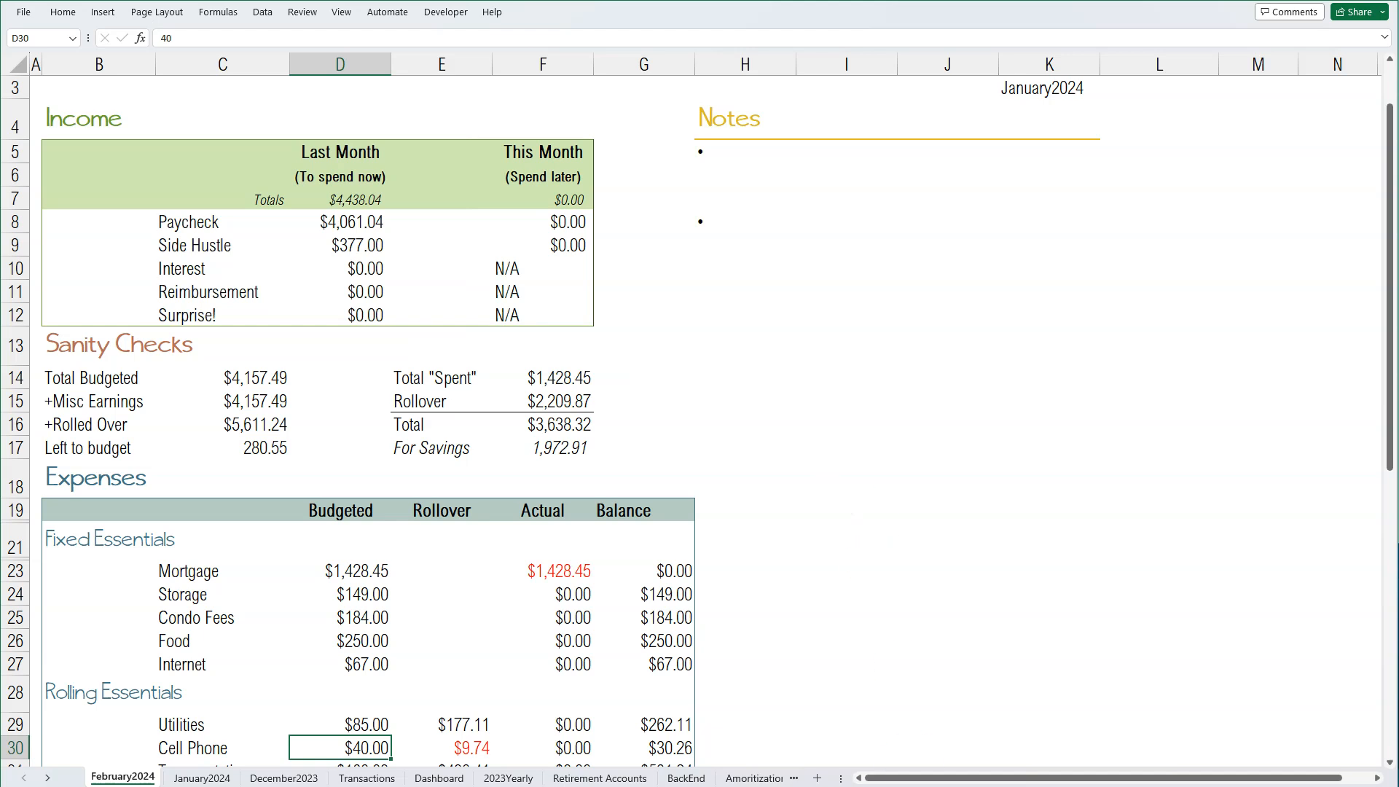
pyautogui.click(715, 749)
pyautogui.write('=')
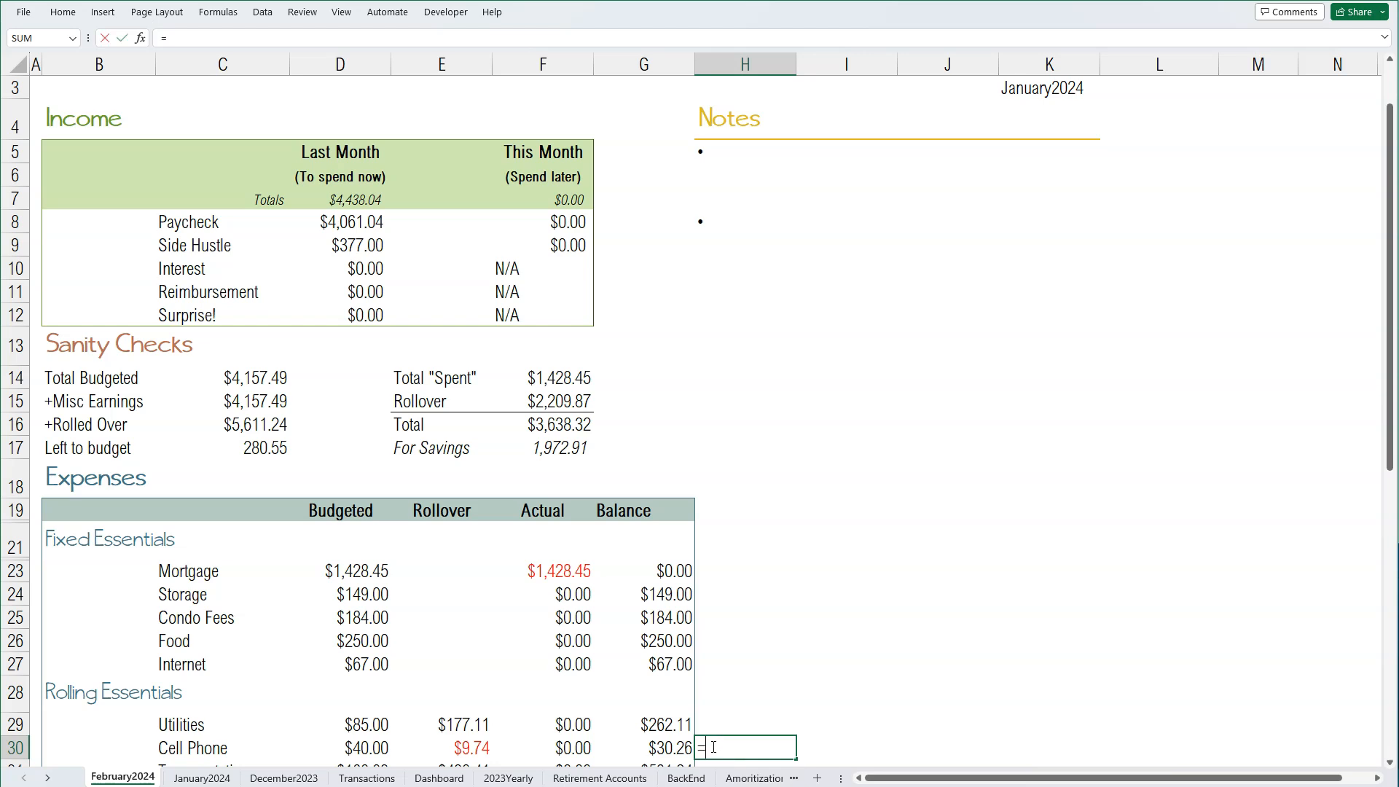
pyautogui.write('180')
pyautogui.write('/')
pyautogui.write('3')
pyautogui.write(' +')
pyautogui.write('9.74')
pyautogui.press('Return')
# Step: Set the budgeted Cell Phone amount in D30 to 70
pyautogui.press('Up')
pyautogui.press('Left')
pyautogui.press('Left')
pyautogui.press('Left')
pyautogui.press('Left')
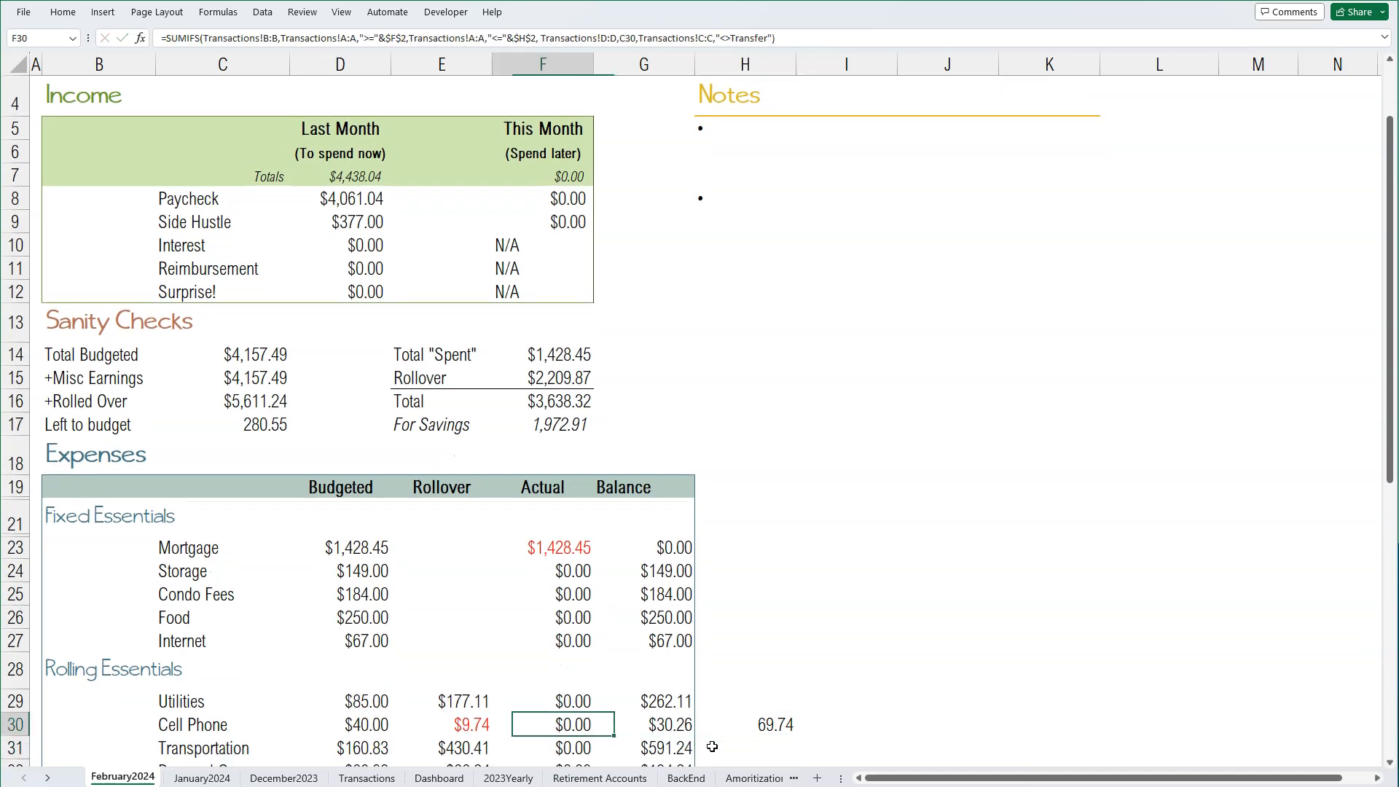
pyautogui.write('70')
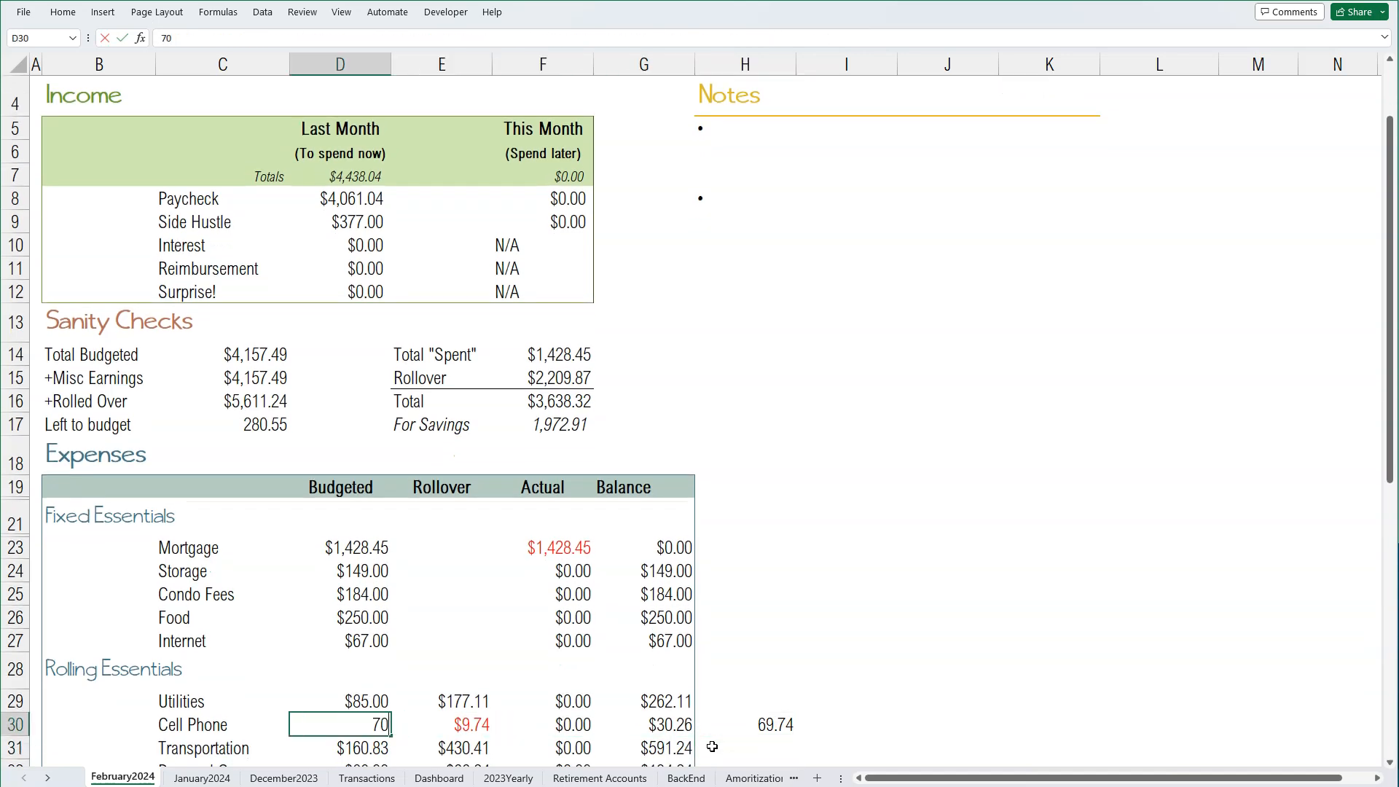
pyautogui.press('Return')
# Step: Clear the scratch calculation in H30 beside the Cell Phone row
pyautogui.press('Up')
pyautogui.press('Right')
pyautogui.press('Right')
pyautogui.press('Right')
pyautogui.press('Right')
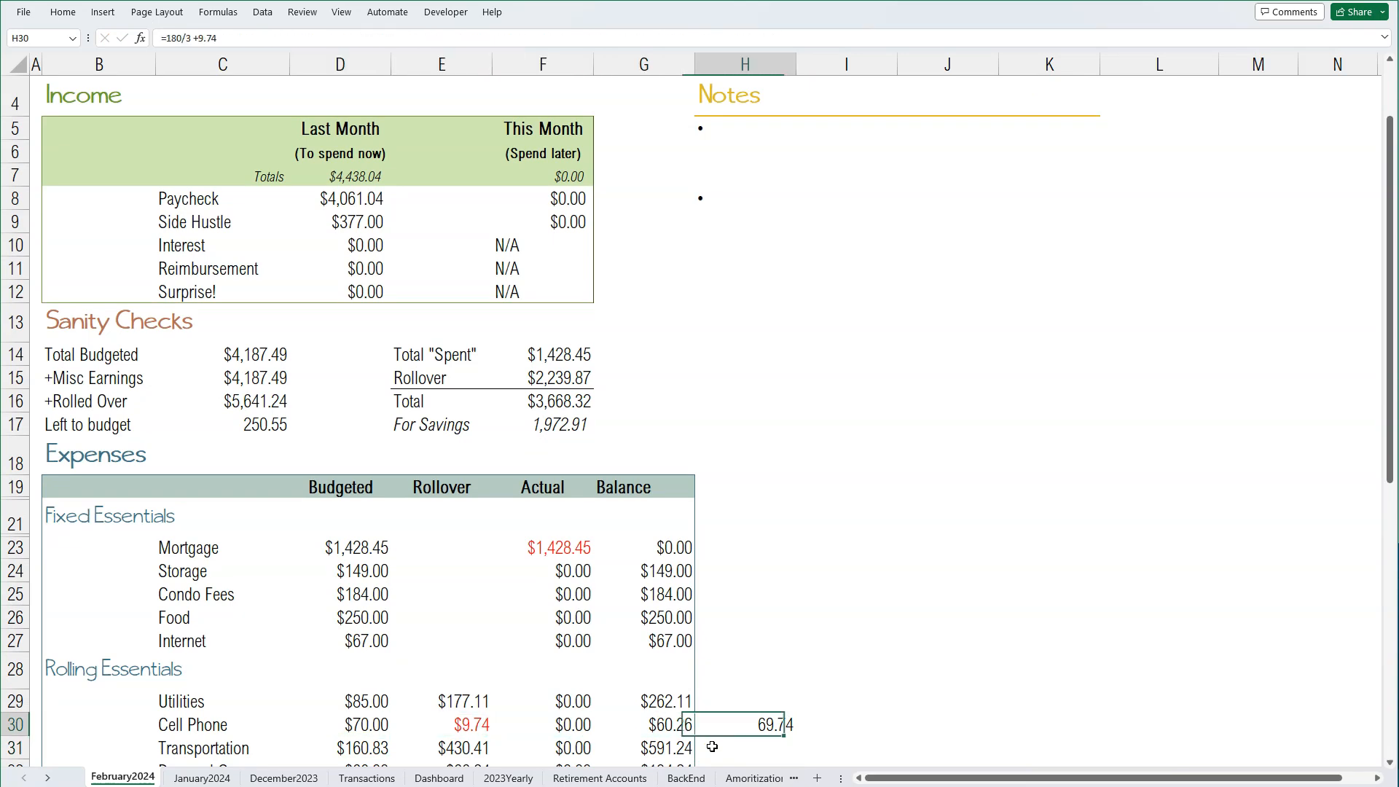
pyautogui.press('Delete')
# Step: Set the budgeted Cell Phone amount in D30 to 100
pyautogui.press('Left')
pyautogui.press('Left')
pyautogui.press('Left')
pyautogui.press('Left')
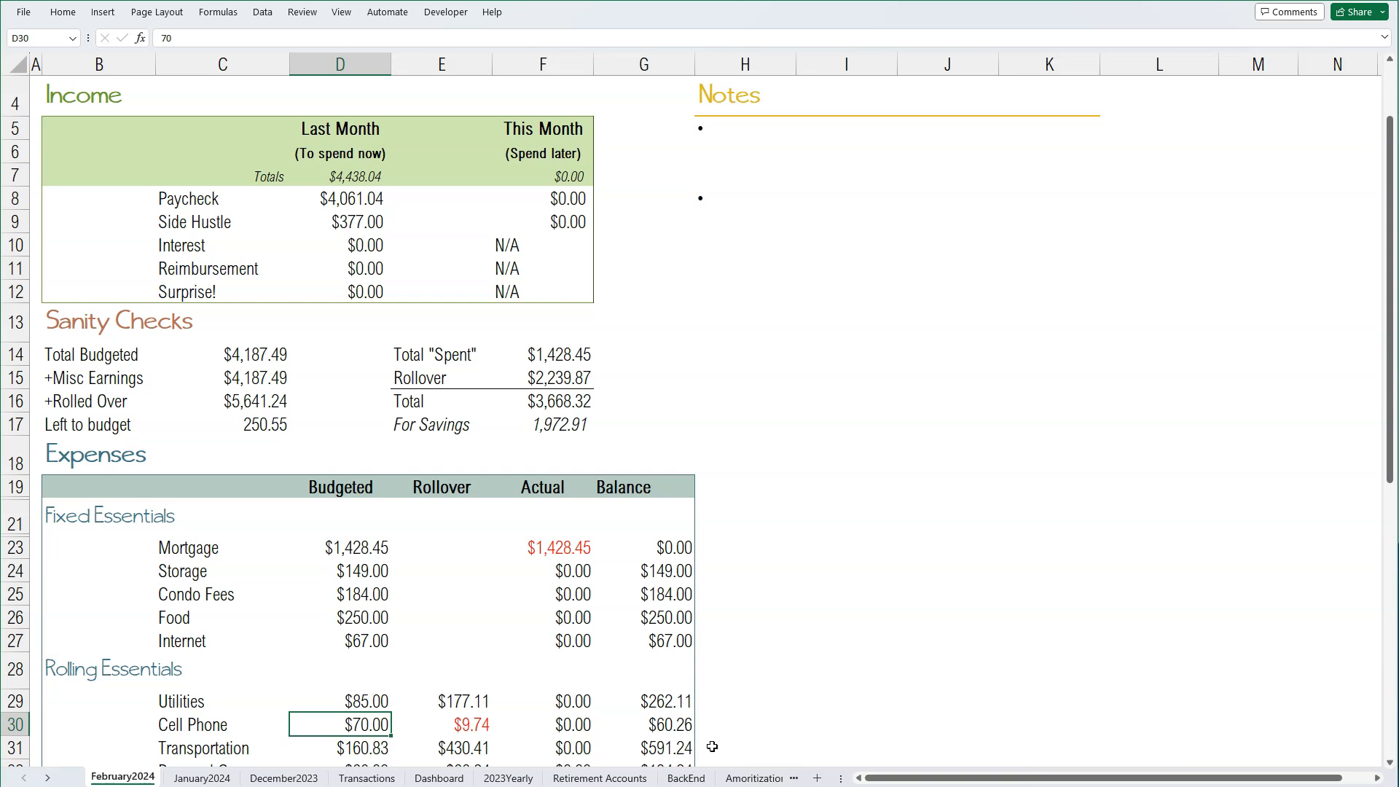
pyautogui.doubleClick(166, 38)
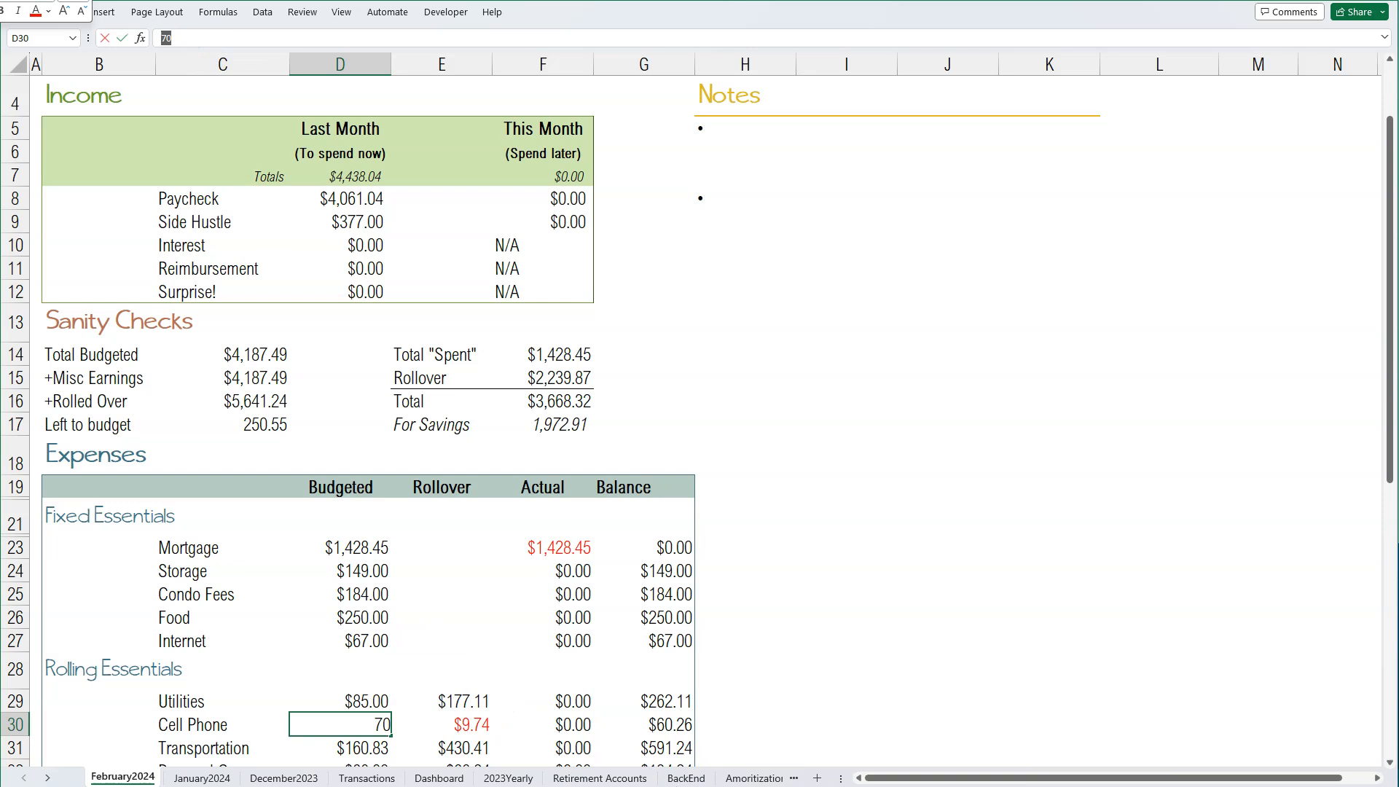
pyautogui.write('100')
pyautogui.press('Return')
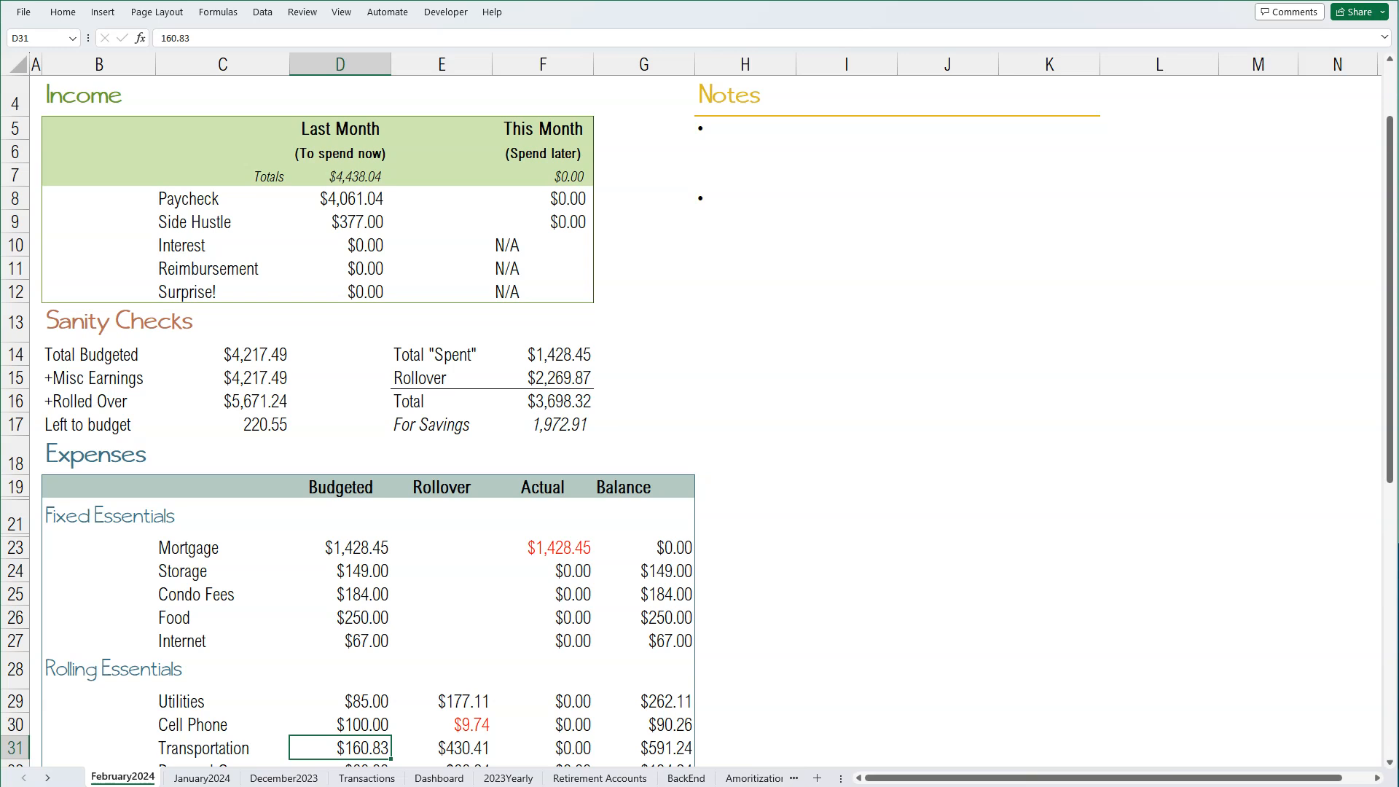
# Step: Set the budgeted Personal Care amount in D32 to 60 and the Household amount in D33 to 175
pyautogui.press('Down')
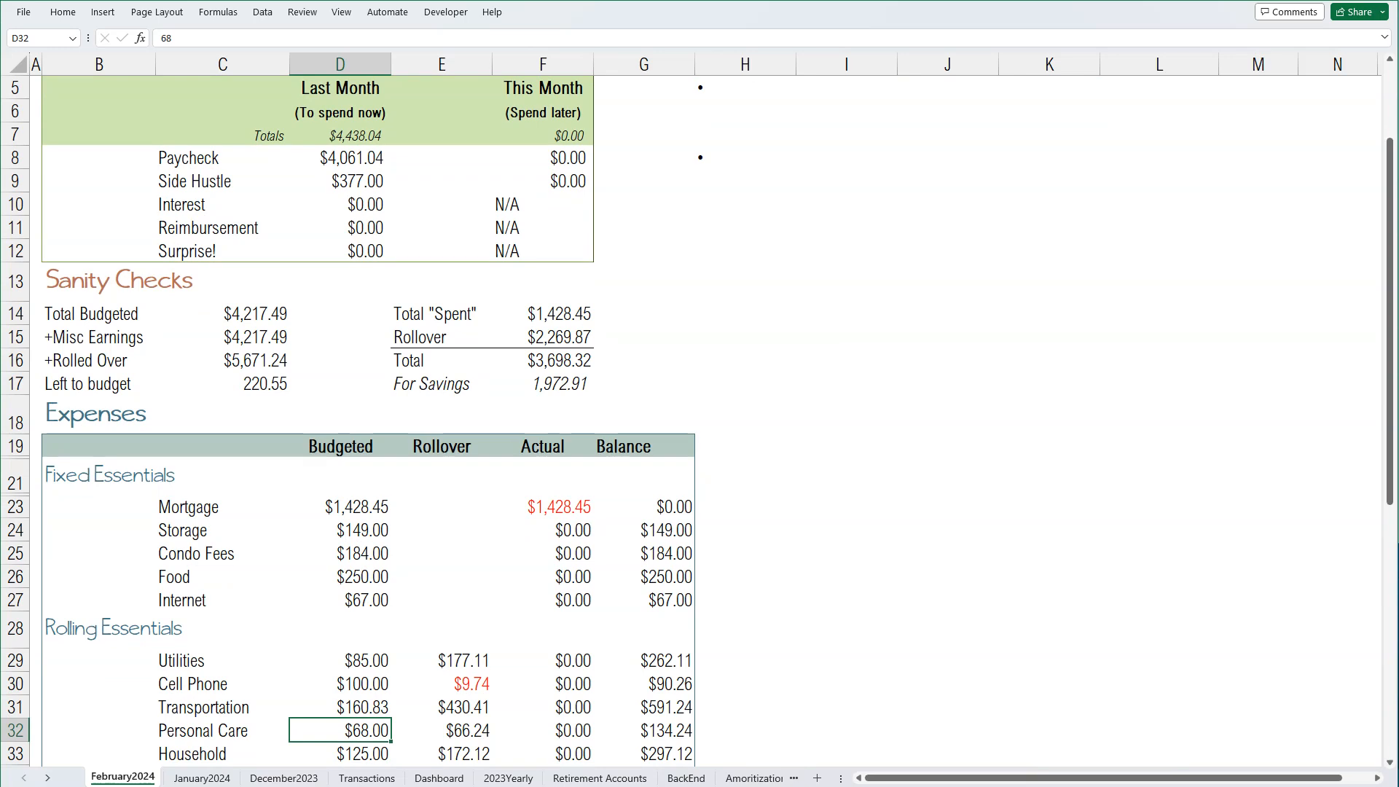
pyautogui.write('60')
pyautogui.press('Return')
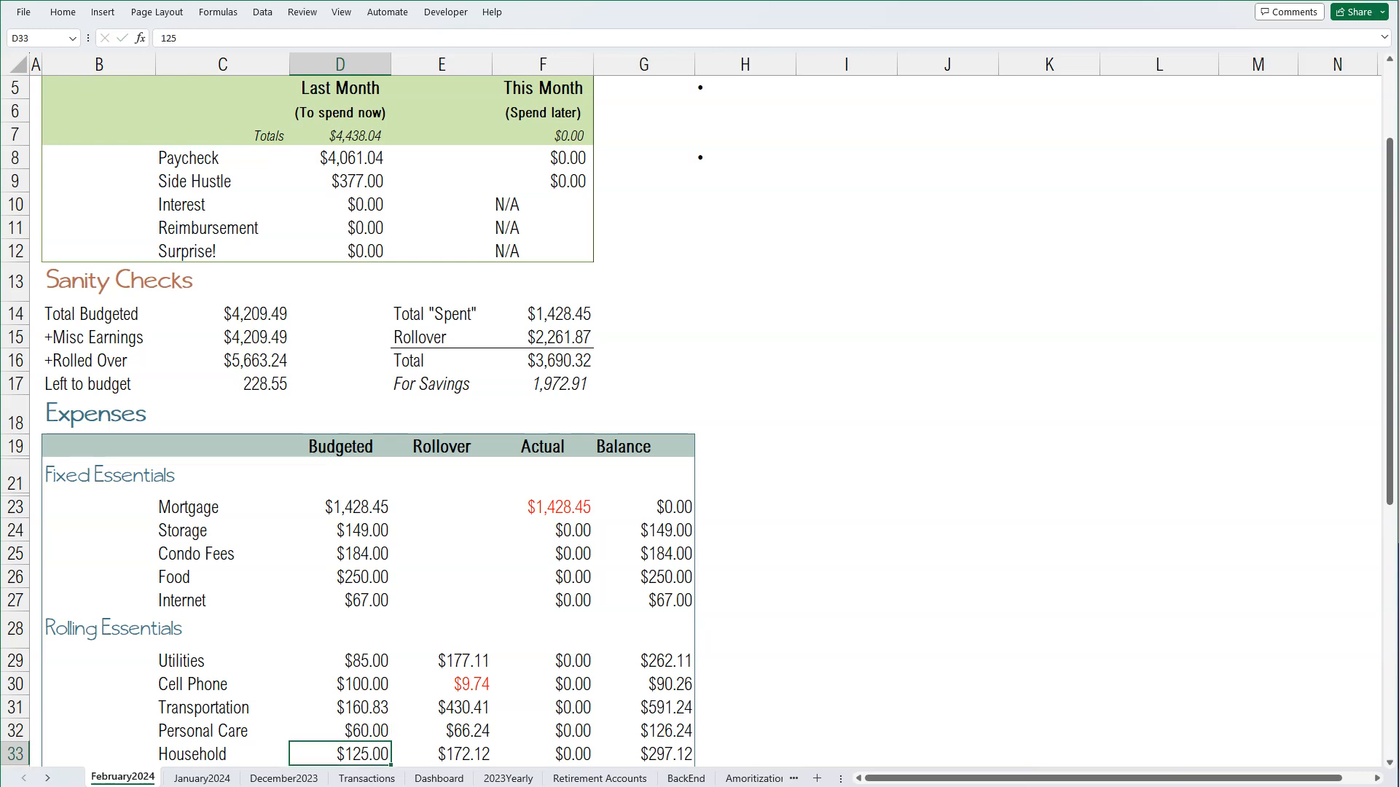
pyautogui.scroll(-1, 698, 401)
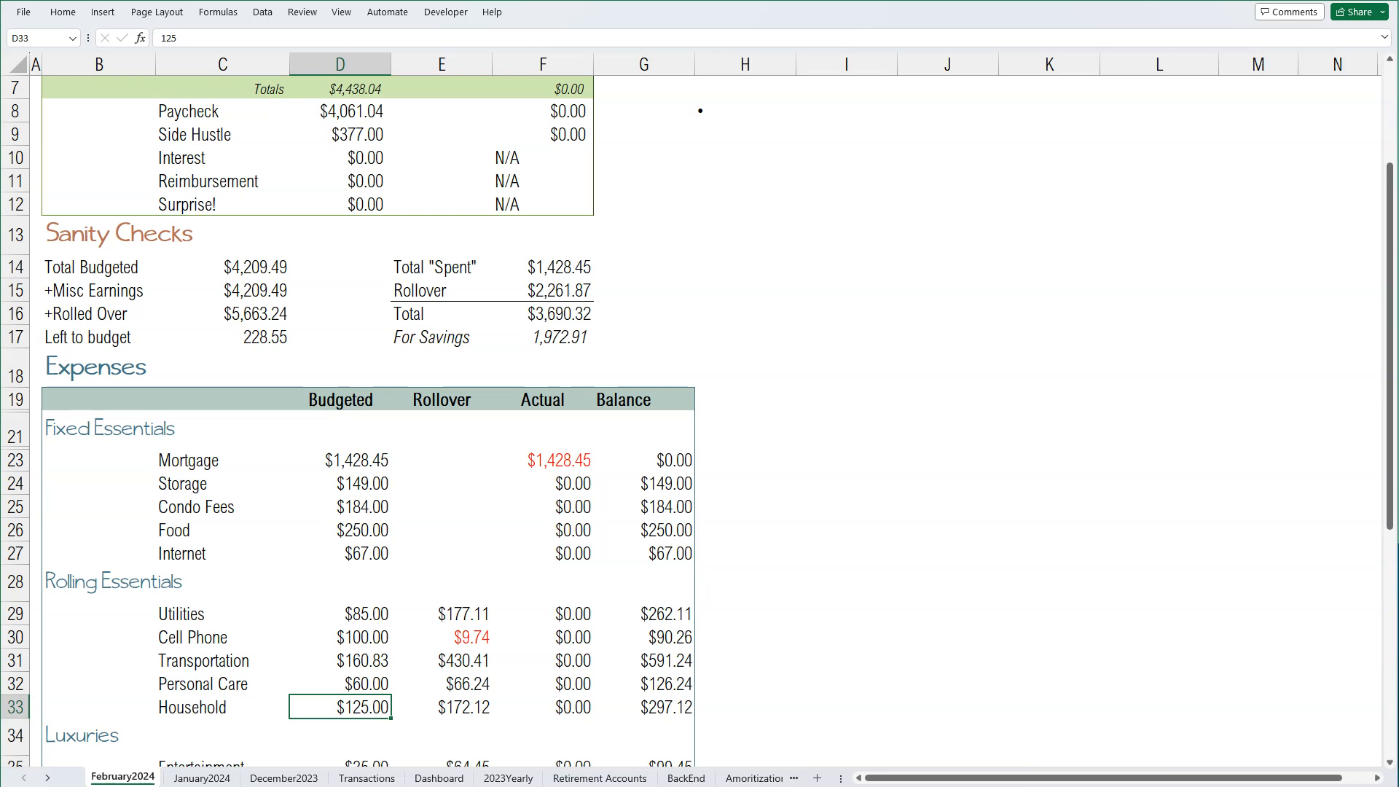
pyautogui.write('175')
pyautogui.press('Return')
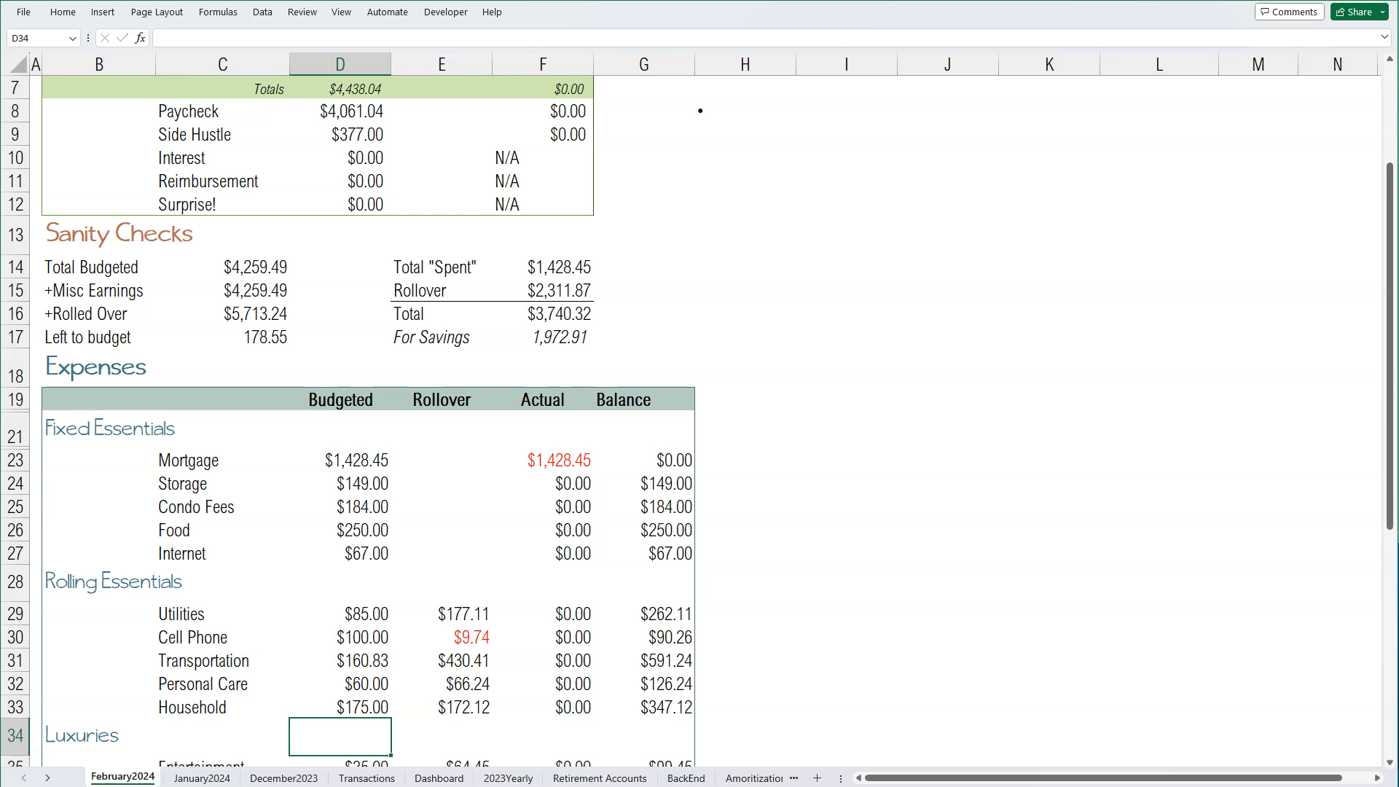
# Step: Review the budgeted amounts in column D for the Luxuries categories and the New Car and Vacation savings funds
pyautogui.press('Down')
pyautogui.press('Down')
pyautogui.press('Down')
pyautogui.press('Up')
pyautogui.press('Up')
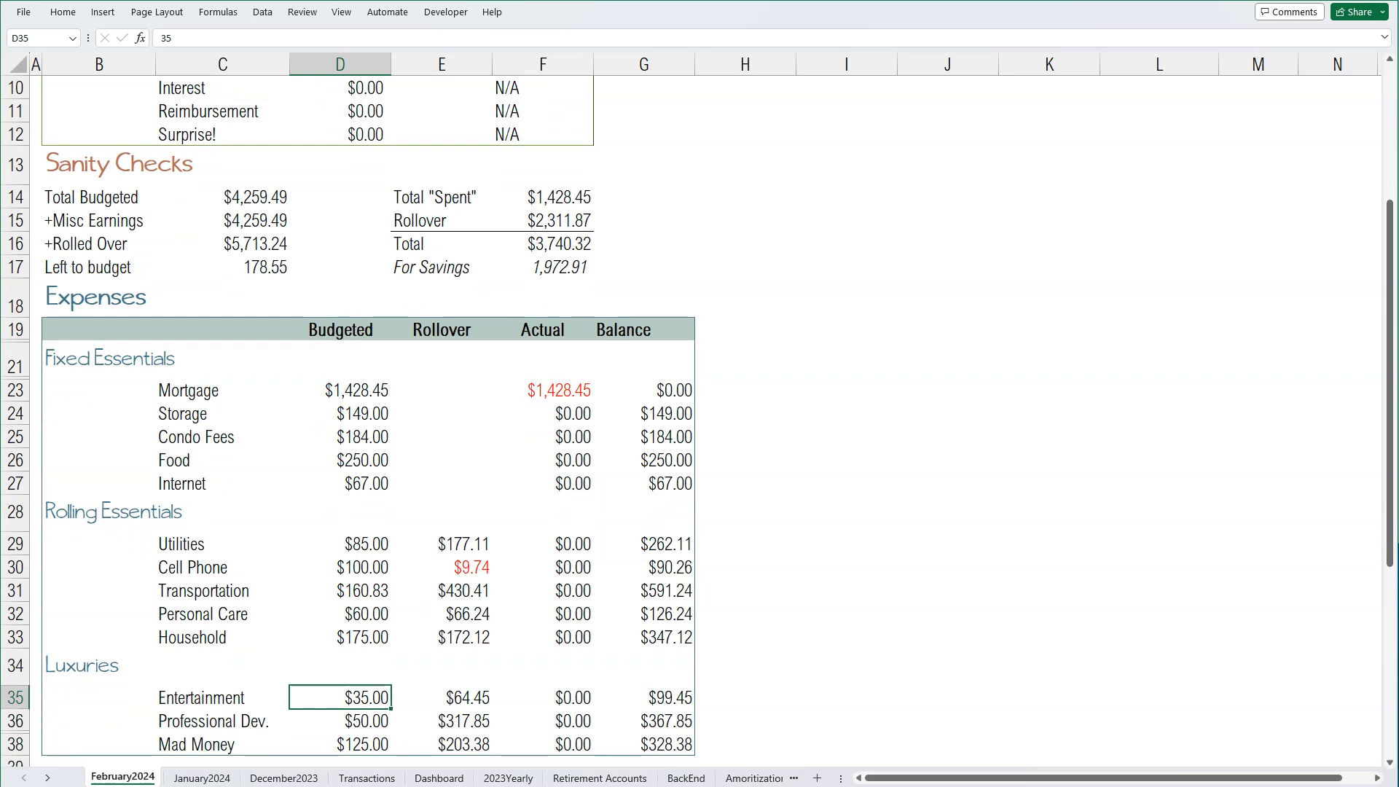
pyautogui.press('Down')
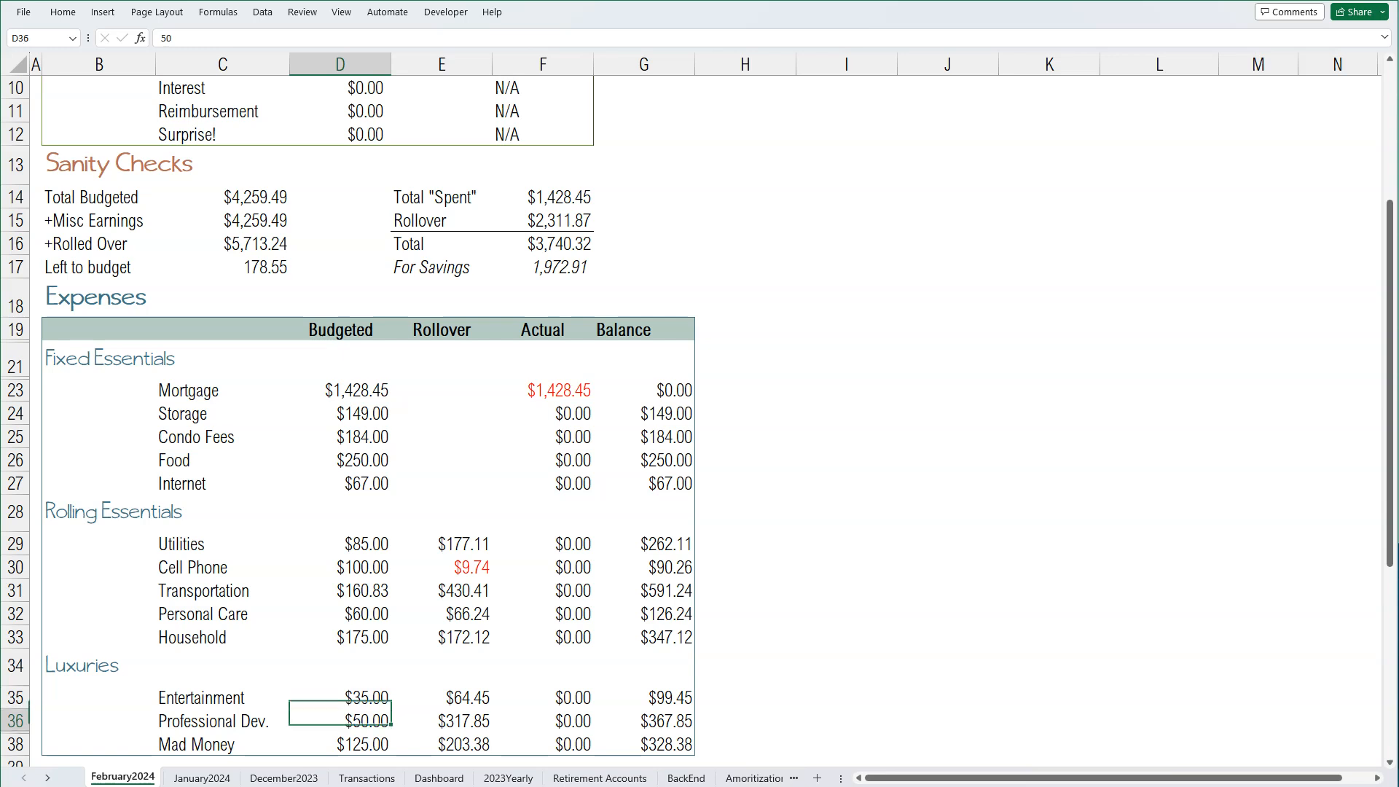
pyautogui.press('Down')
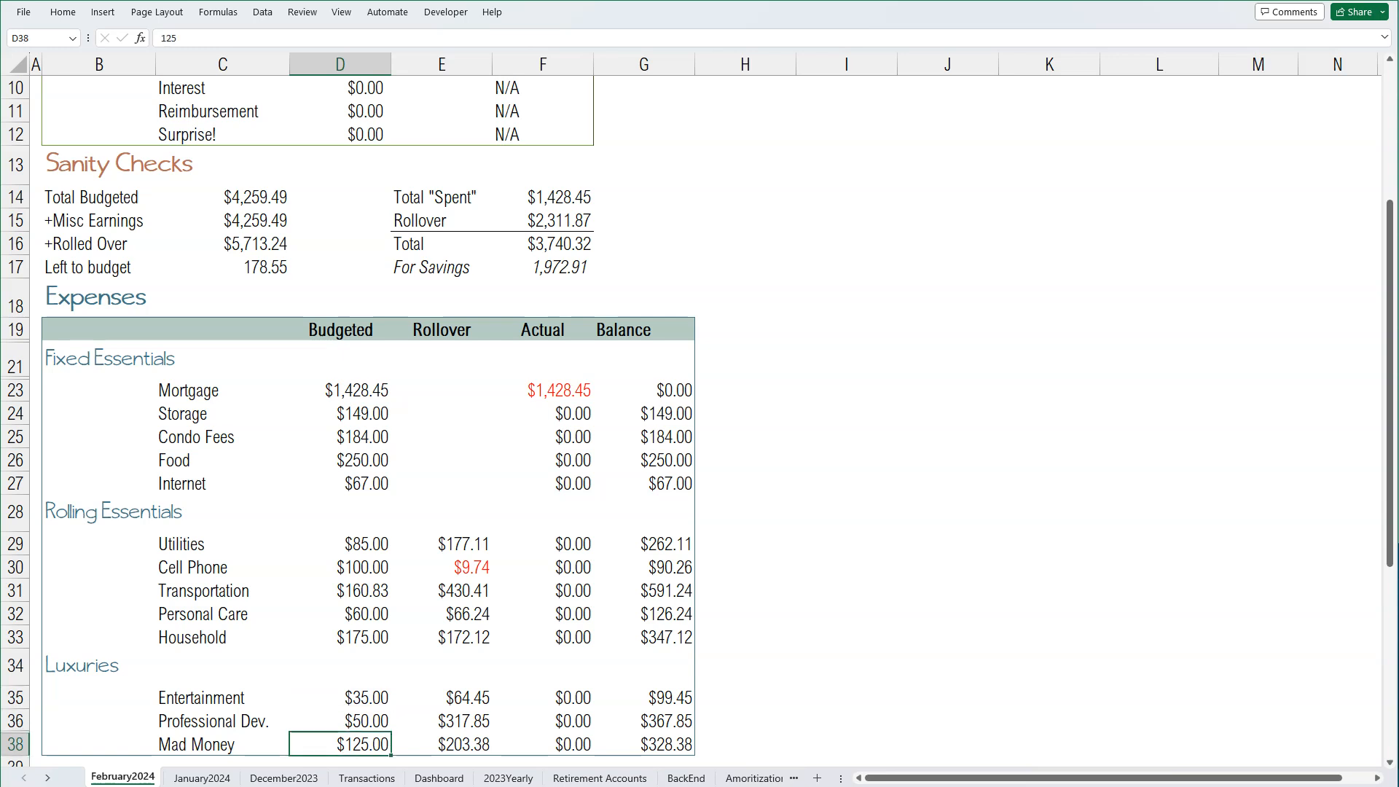
pyautogui.press('Down')
pyautogui.press('Down')
pyautogui.press('Down')
pyautogui.press('Down')
pyautogui.press('Down')
pyautogui.press('Down')
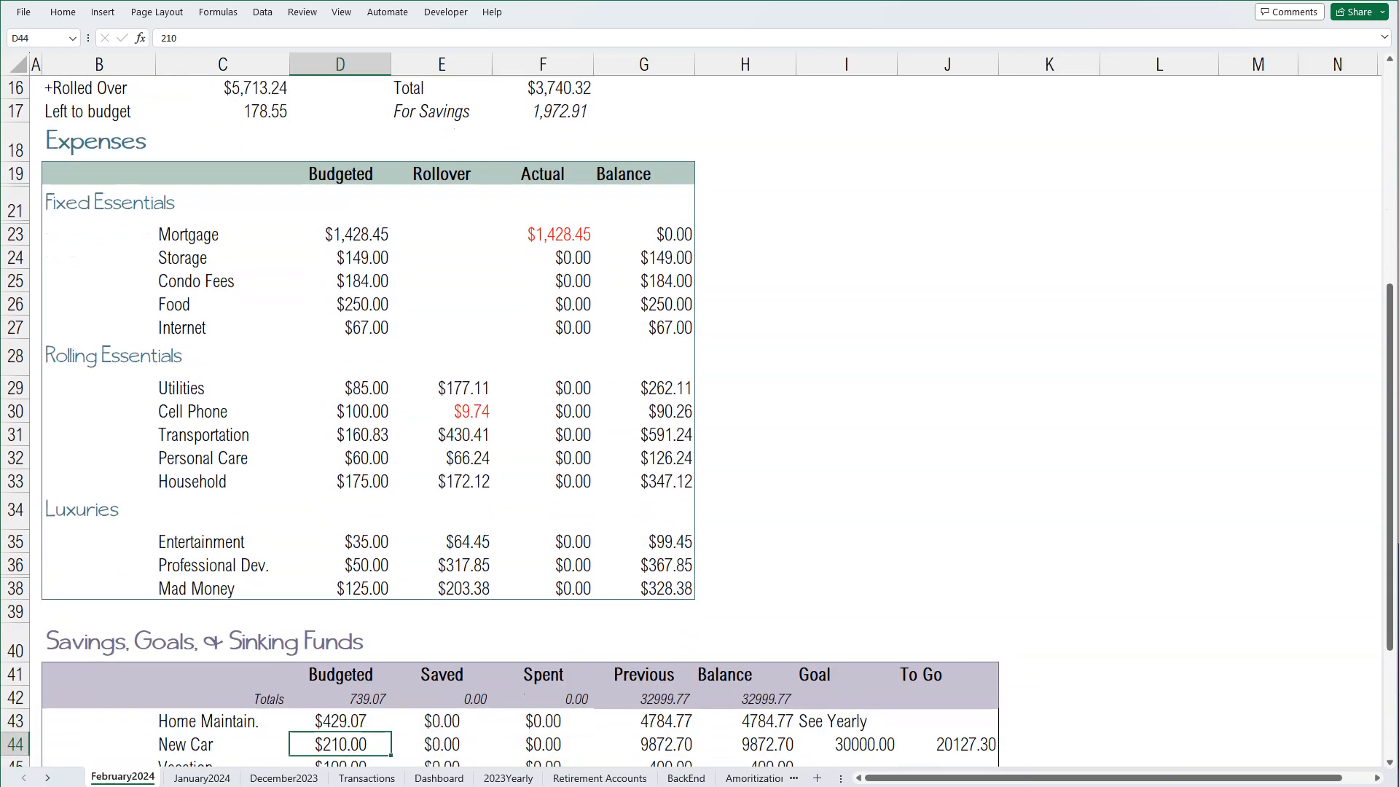
pyautogui.press('Down')
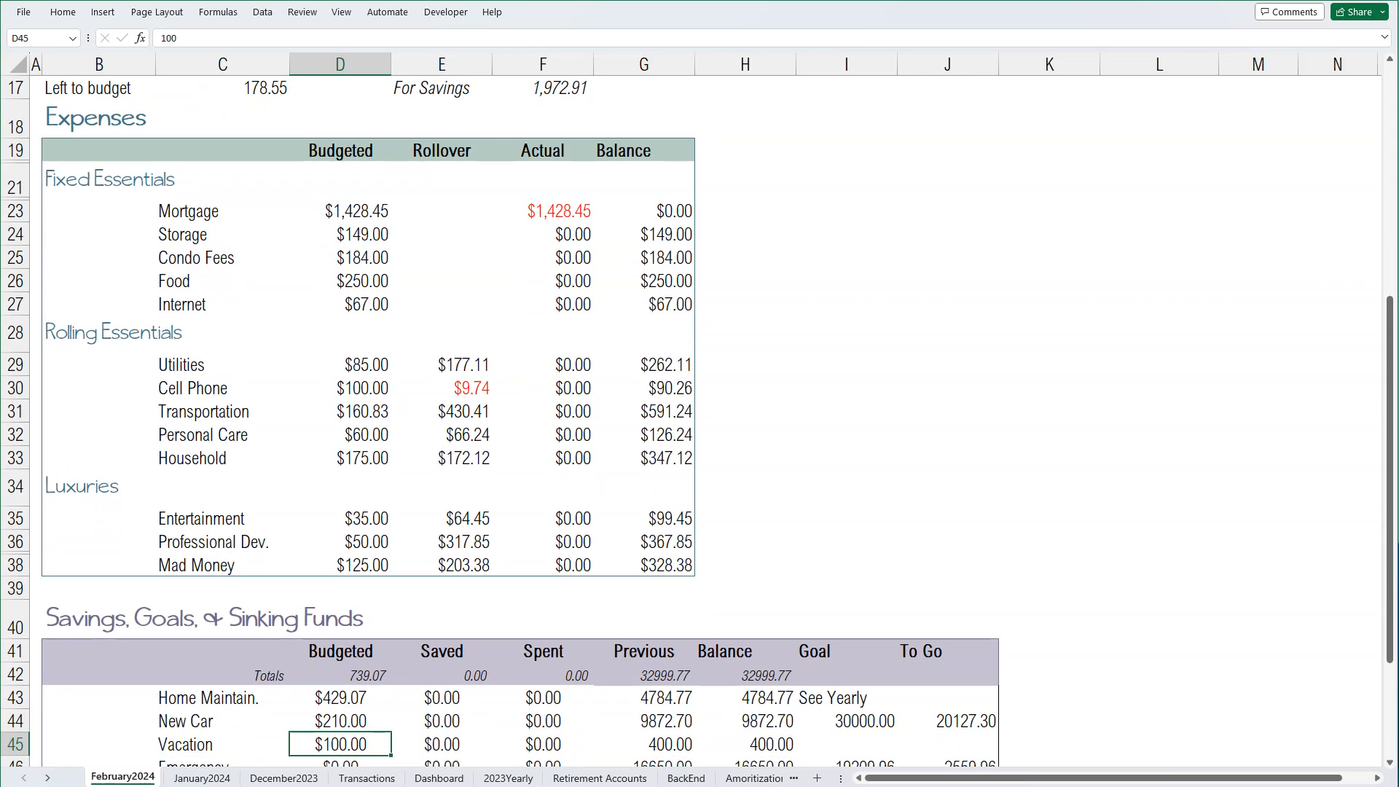
# Step: Clear the budgeted Home Maintain. amount in D43 and assign it the full amount left to budget, 607.62
pyautogui.press('Up')
pyautogui.press('Up')
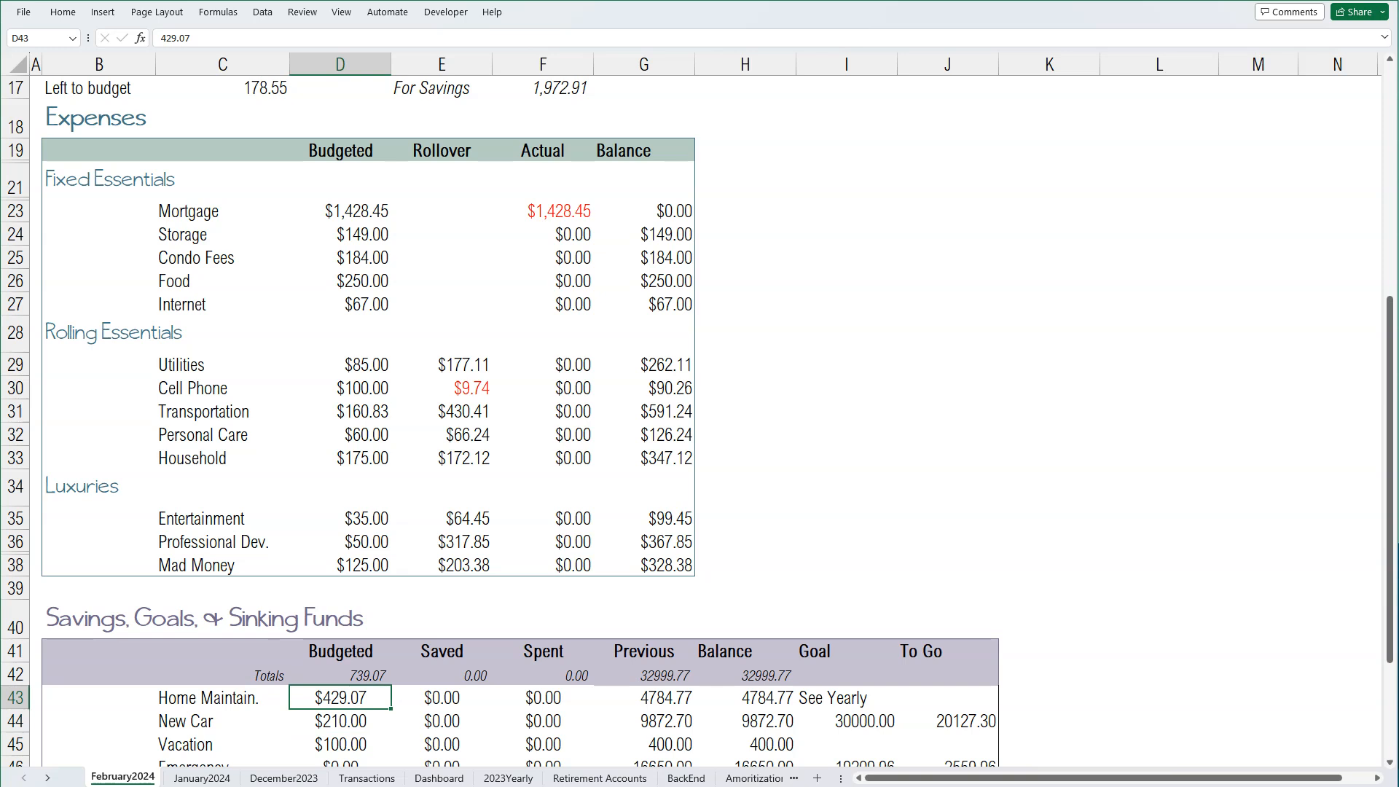
pyautogui.press('Delete')
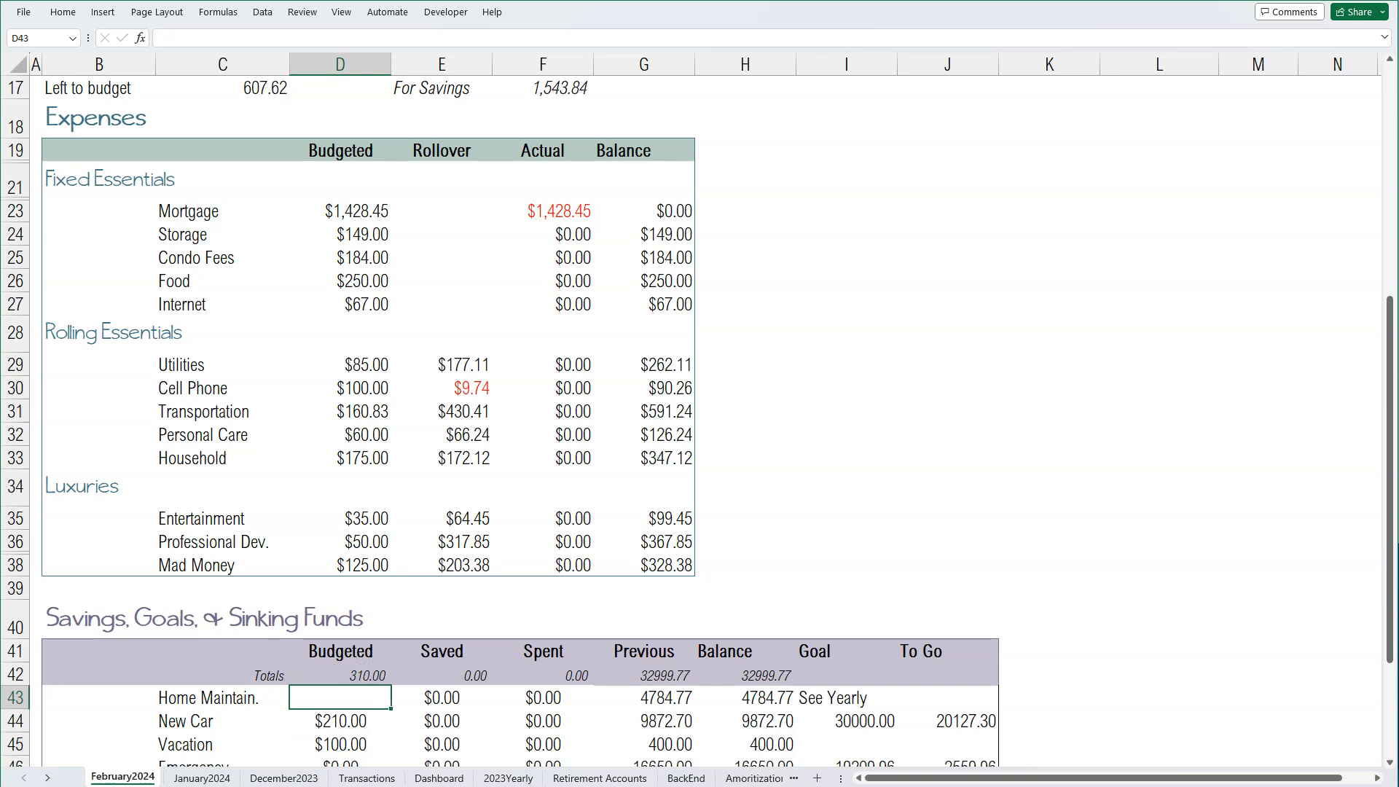
pyautogui.scroll(2, 266, 375)
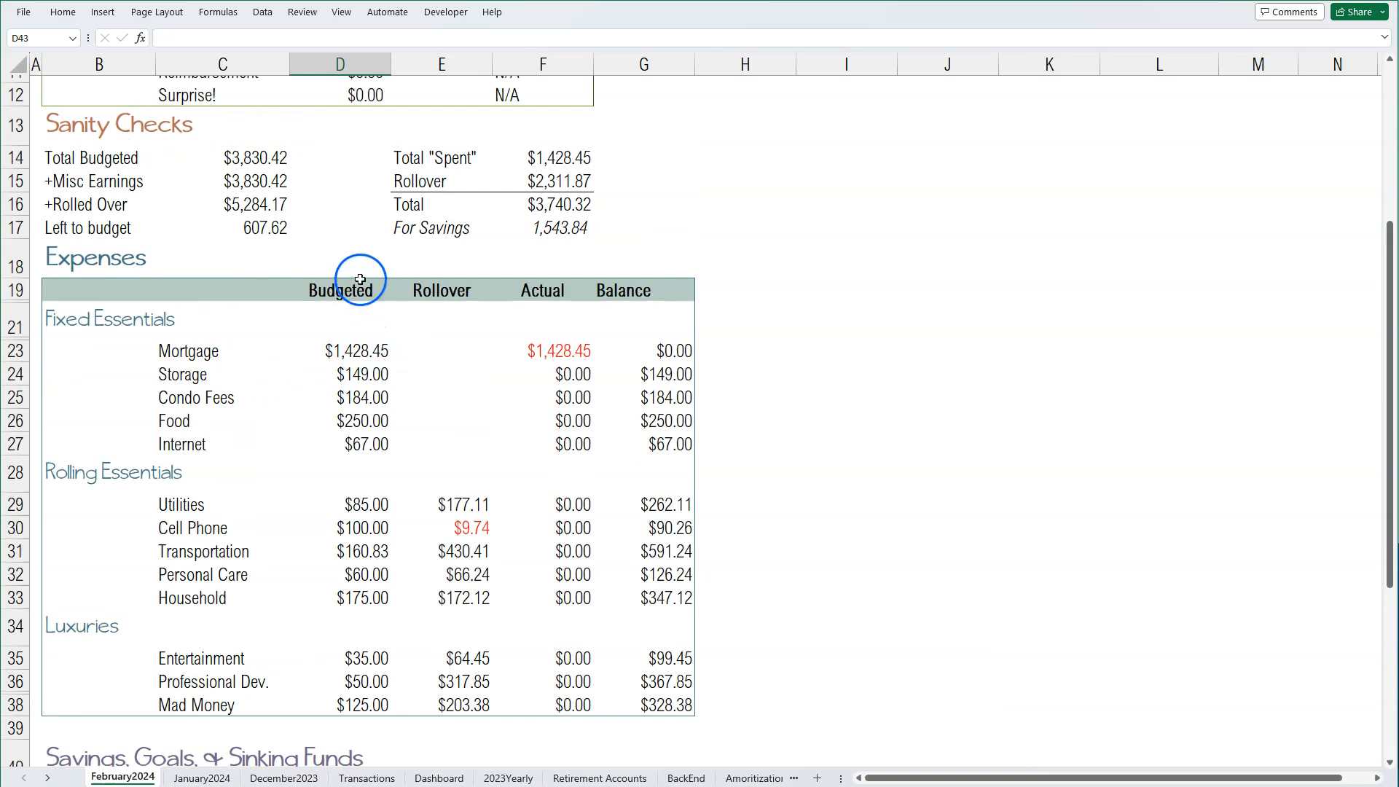
pyautogui.scroll(-1, 327, 369)
pyautogui.scroll(-1, 327, 369)
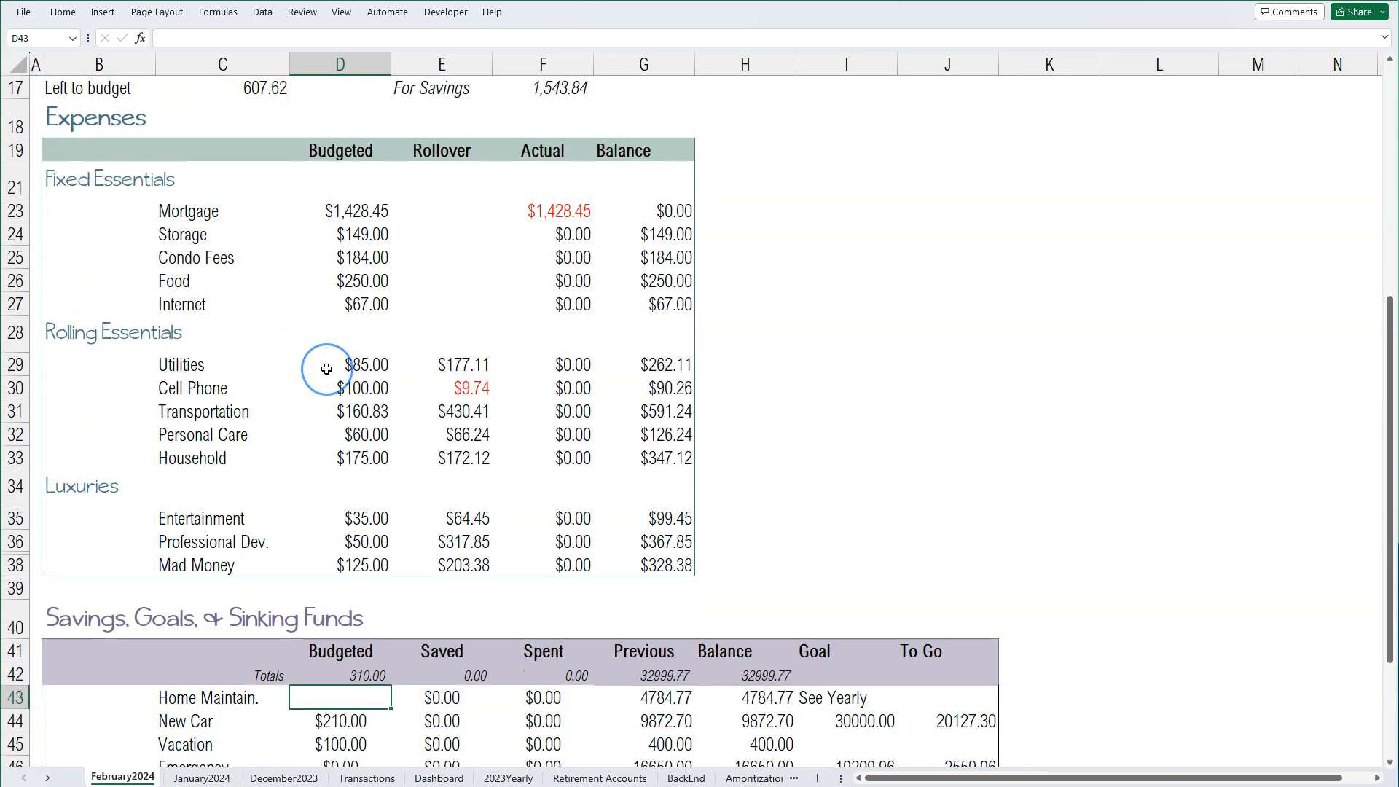
pyautogui.write('607.62')
pyautogui.press('Return')
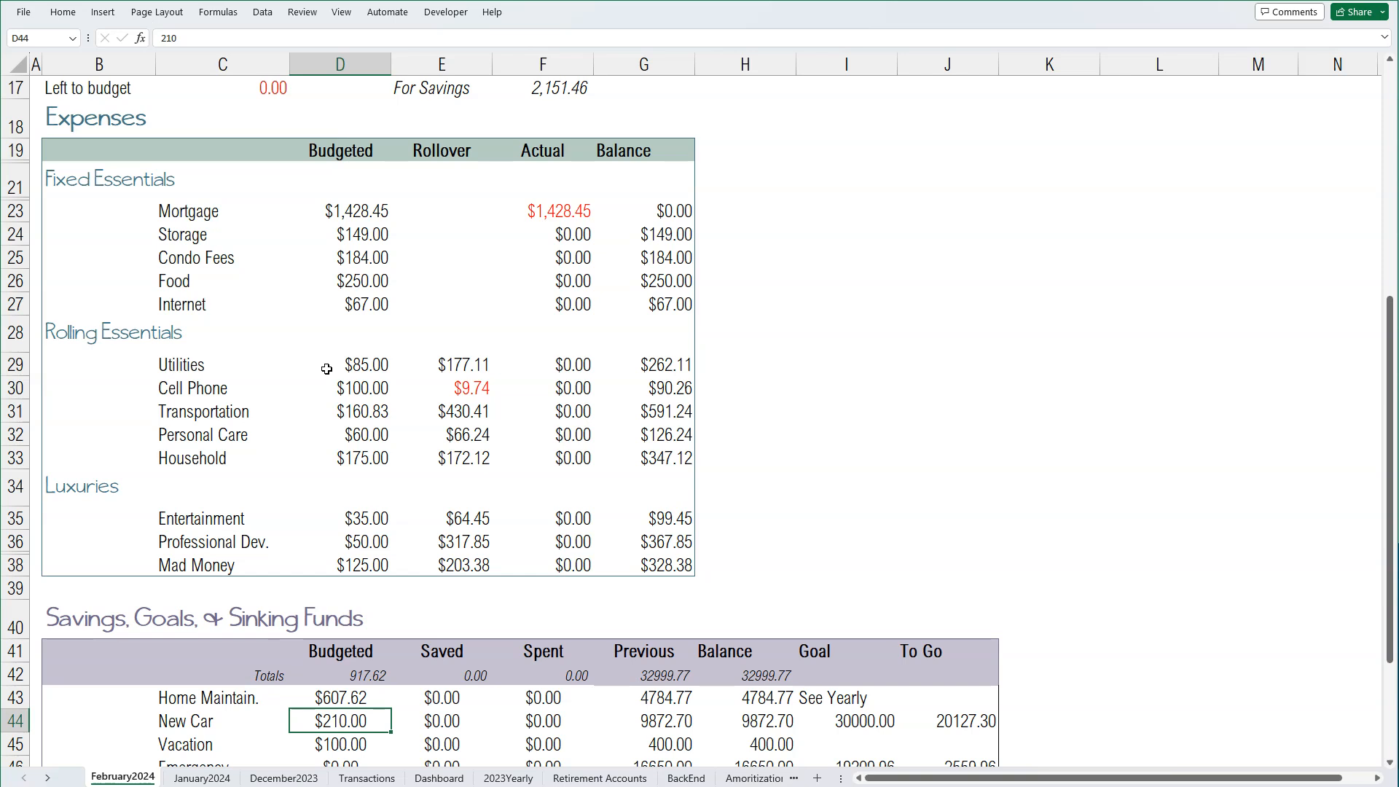
# Step: Examine the Home Maintain. row's Budgeted, Saved, Spent, Previous and Balance cells, along with the budgeted Household amount
pyautogui.press('Up')
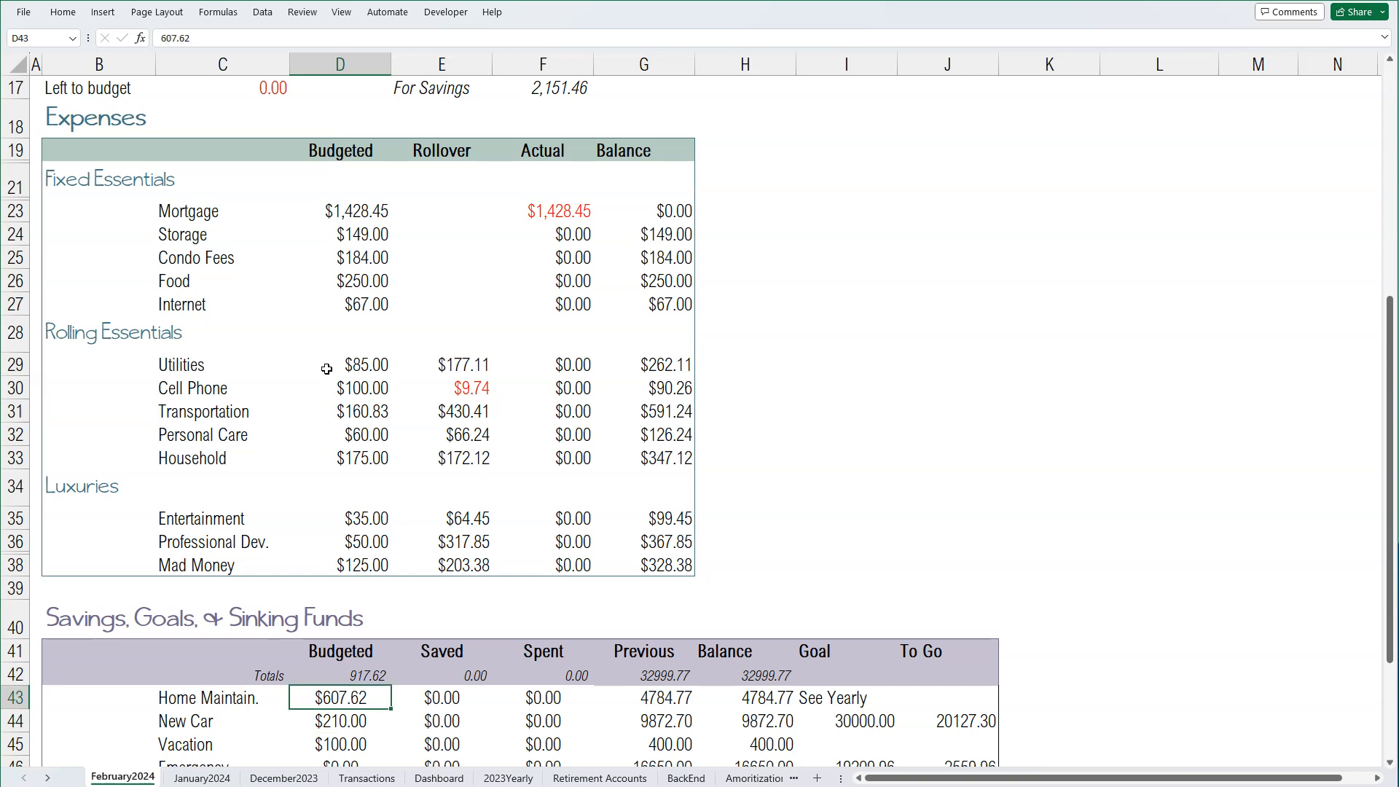
pyautogui.press('Right')
pyautogui.press('Right')
pyautogui.press('Right')
pyautogui.press('Right')
pyautogui.press('Right')
pyautogui.press('Left')
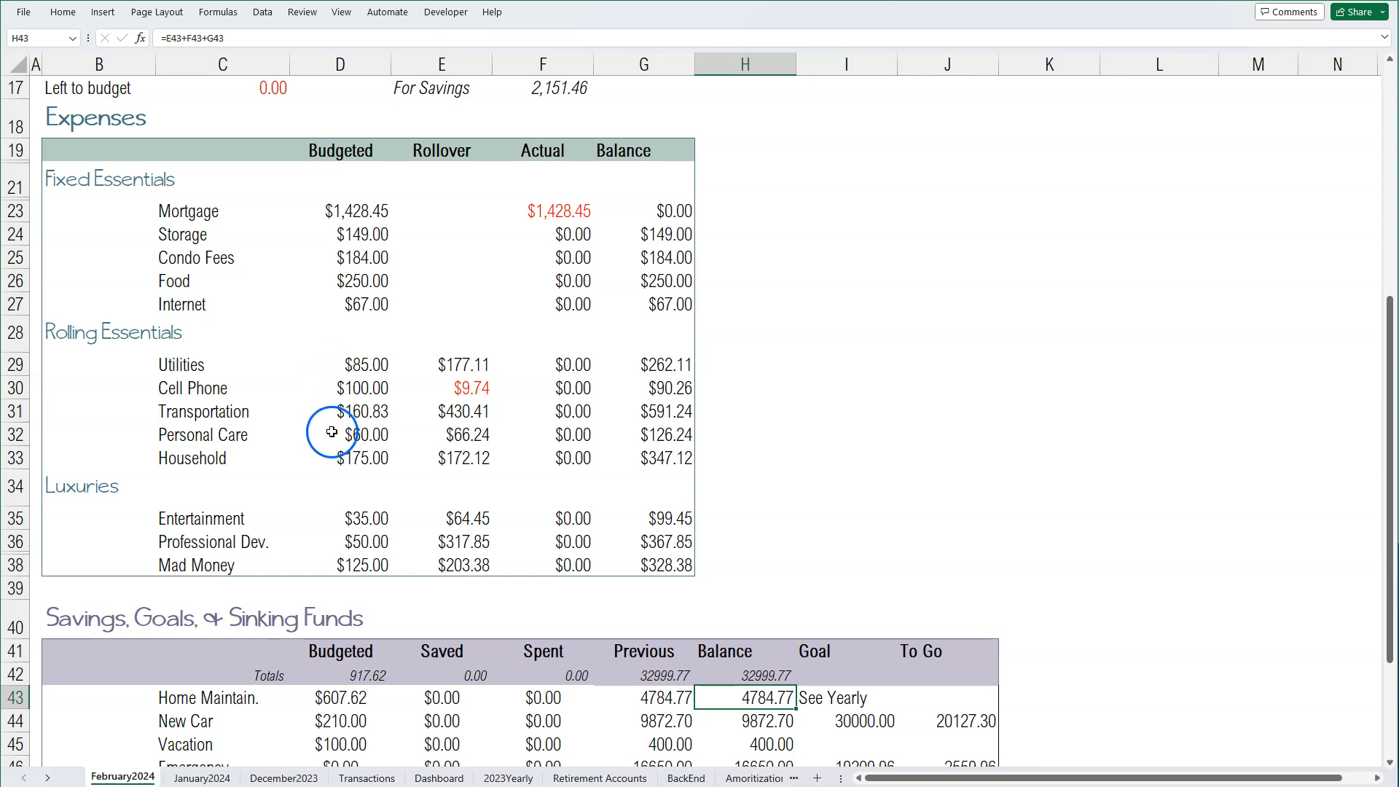
pyautogui.click(370, 461)
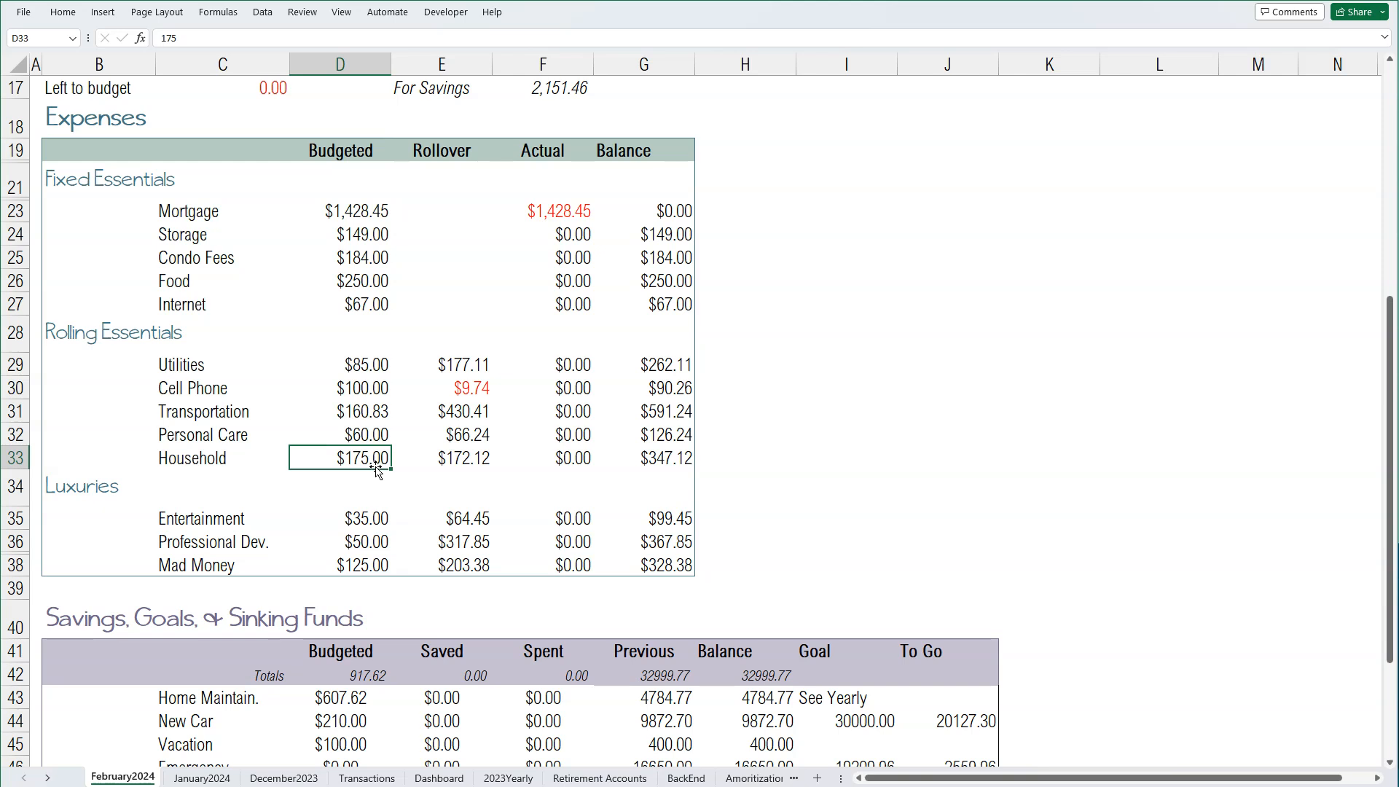
pyautogui.click(333, 696)
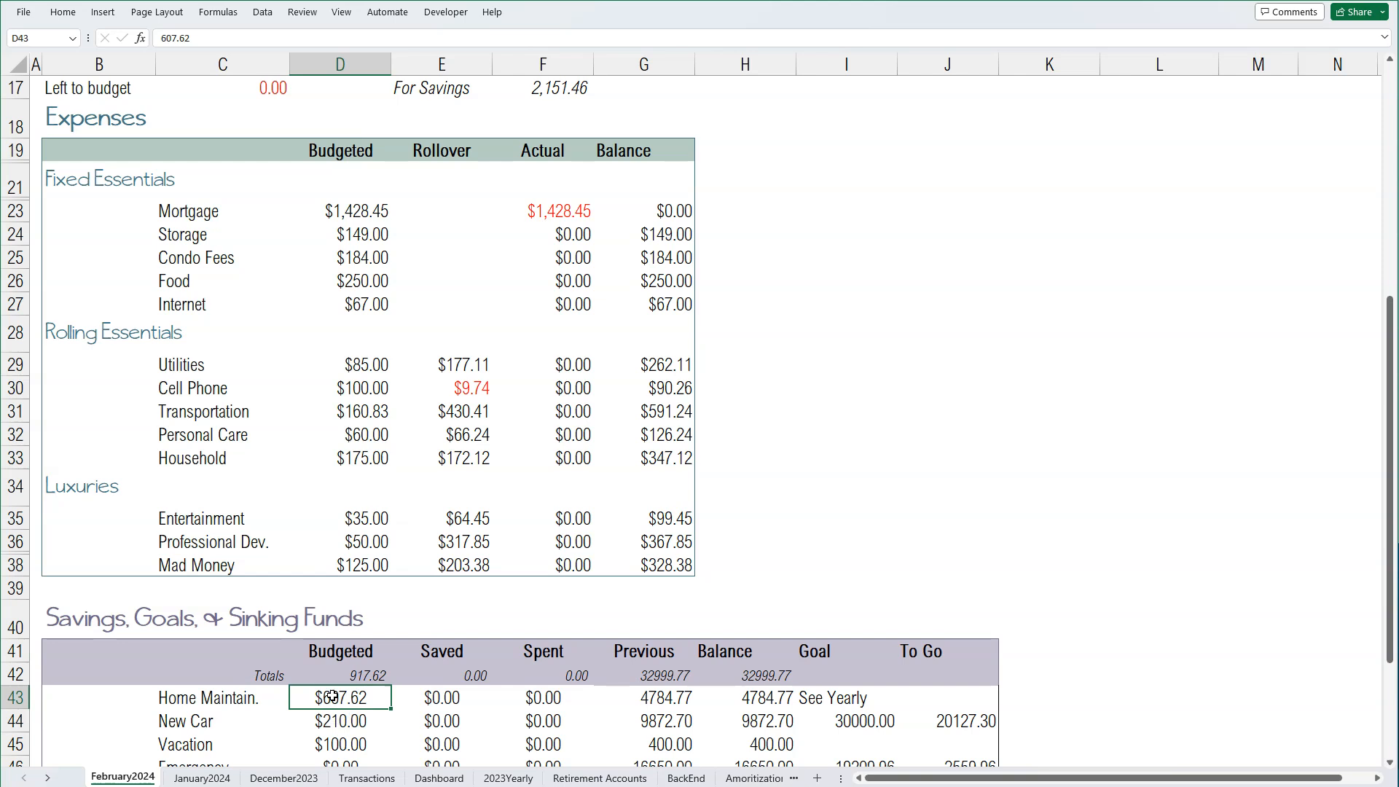
pyautogui.press('Right')
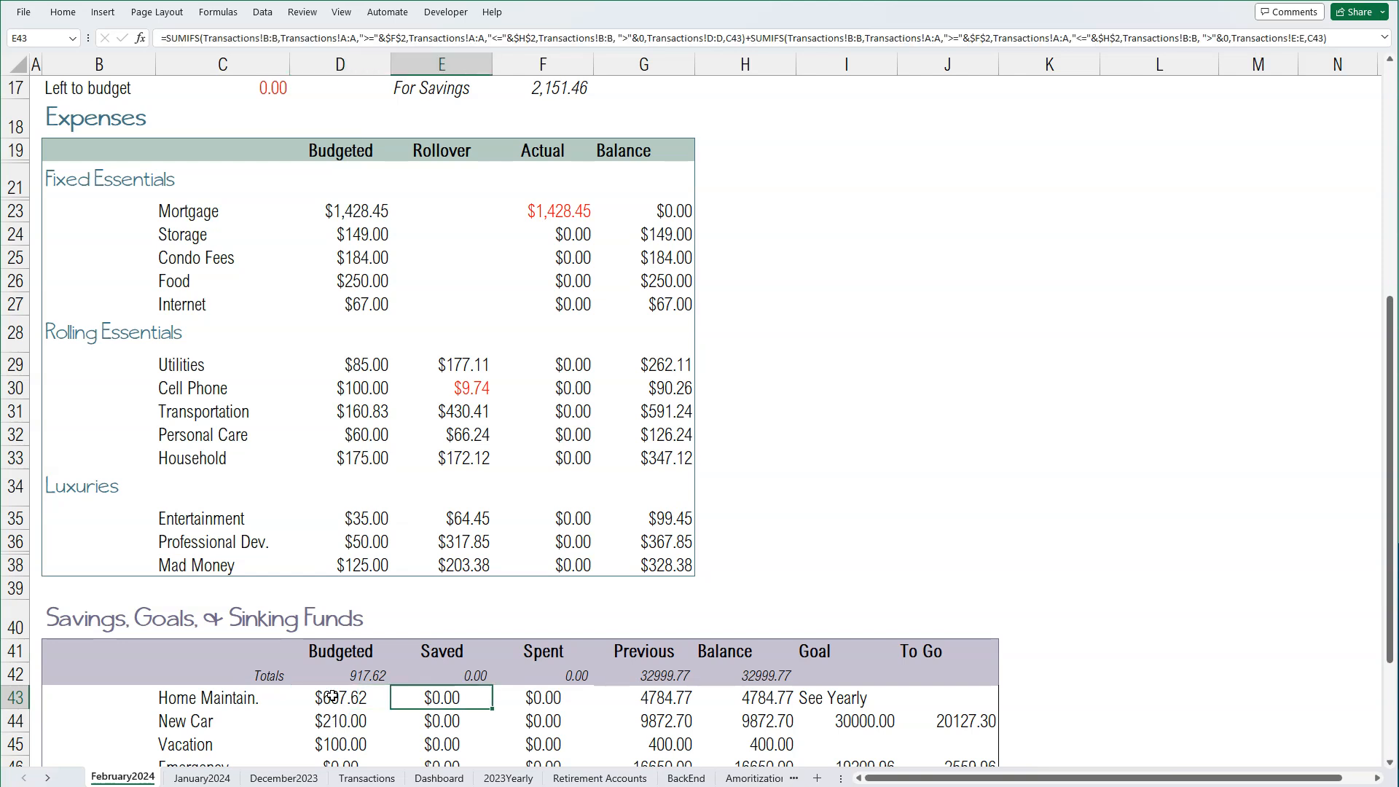
pyautogui.press('Right')
pyautogui.press('Right')
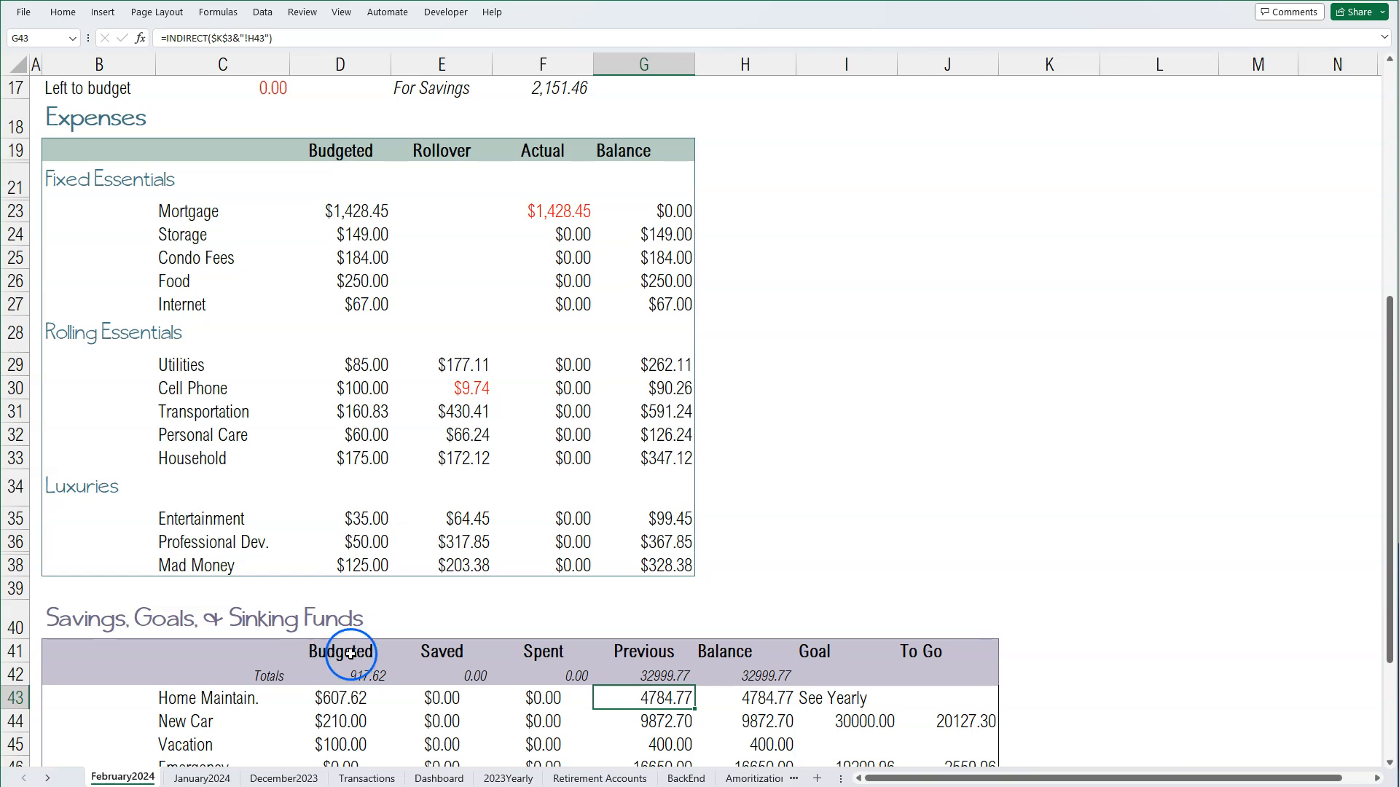
pyautogui.scroll(-2, 353, 649)
pyautogui.scroll(1, 353, 656)
pyautogui.scroll(3, 352, 656)
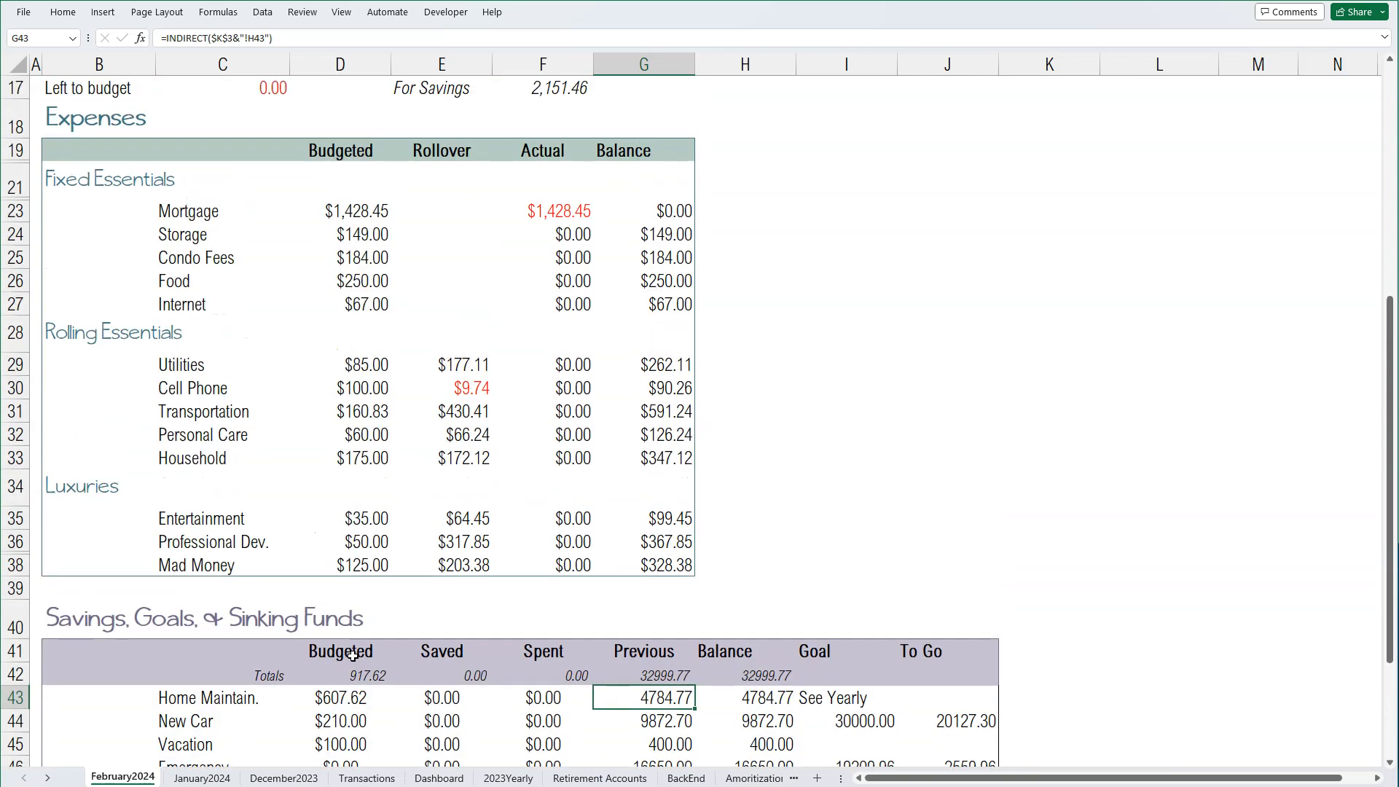